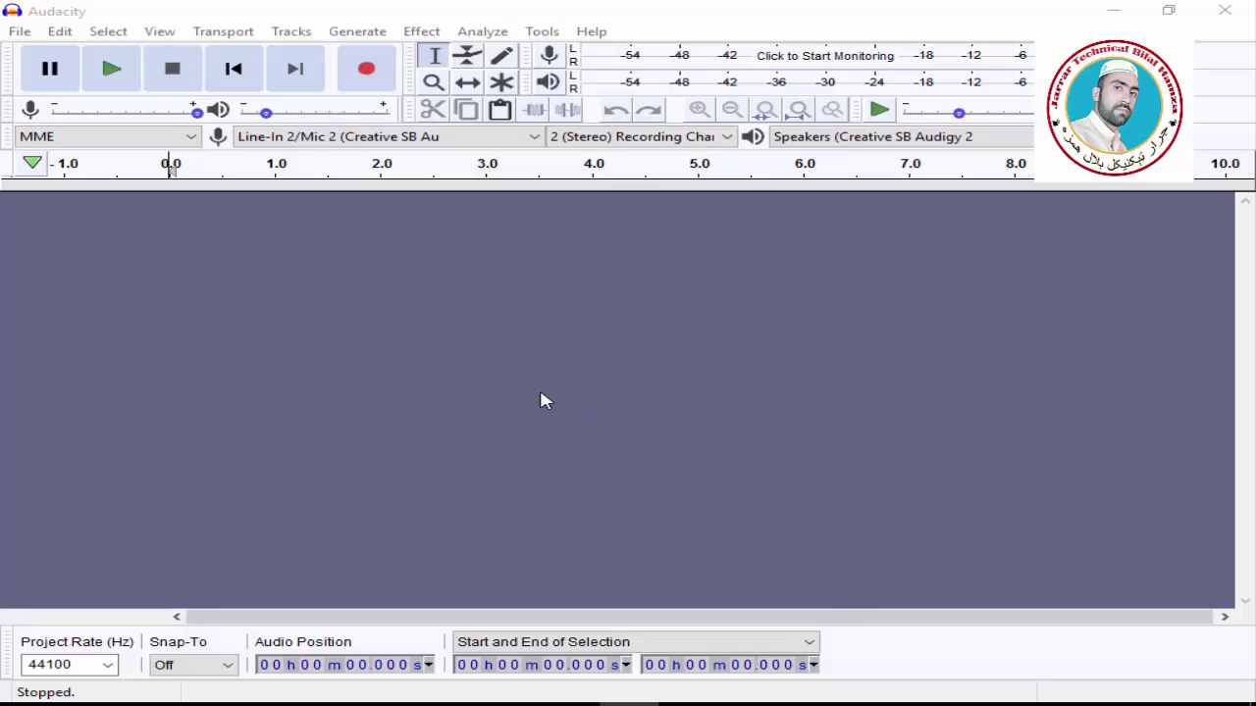
{"action": "left_click", "coordinate": [19, 32]}
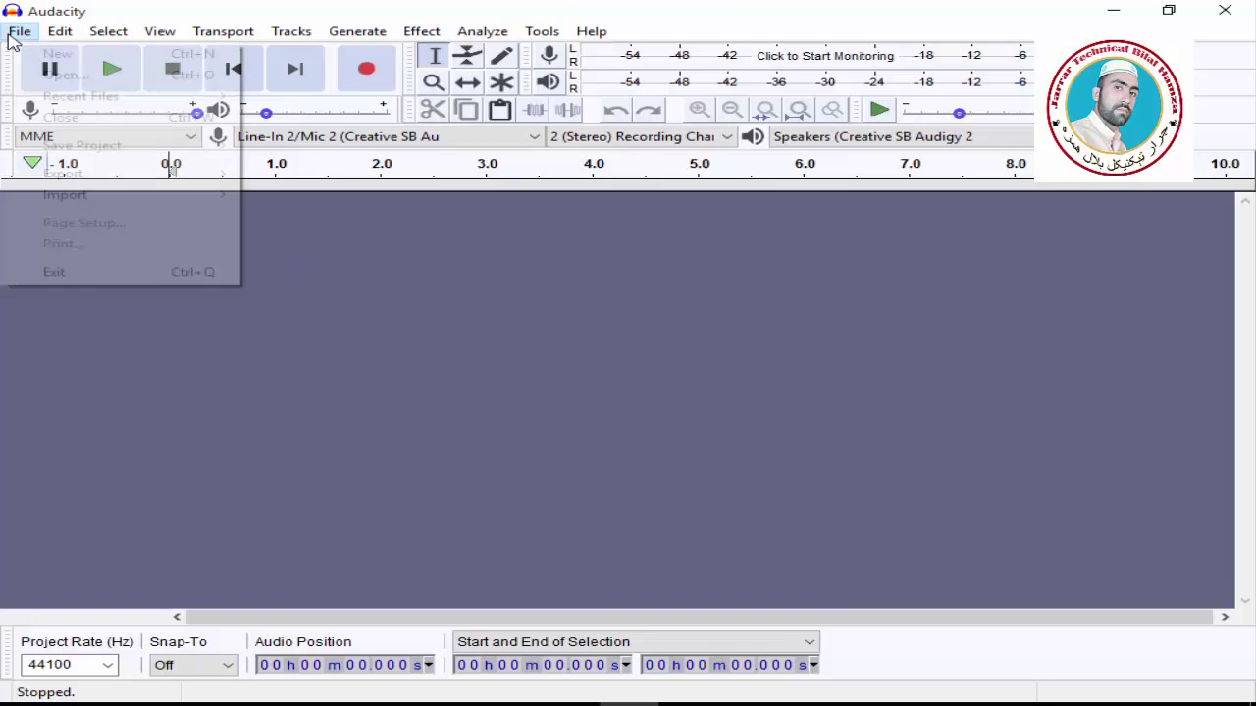
{"action": "left_click", "coordinate": [427, 169]}
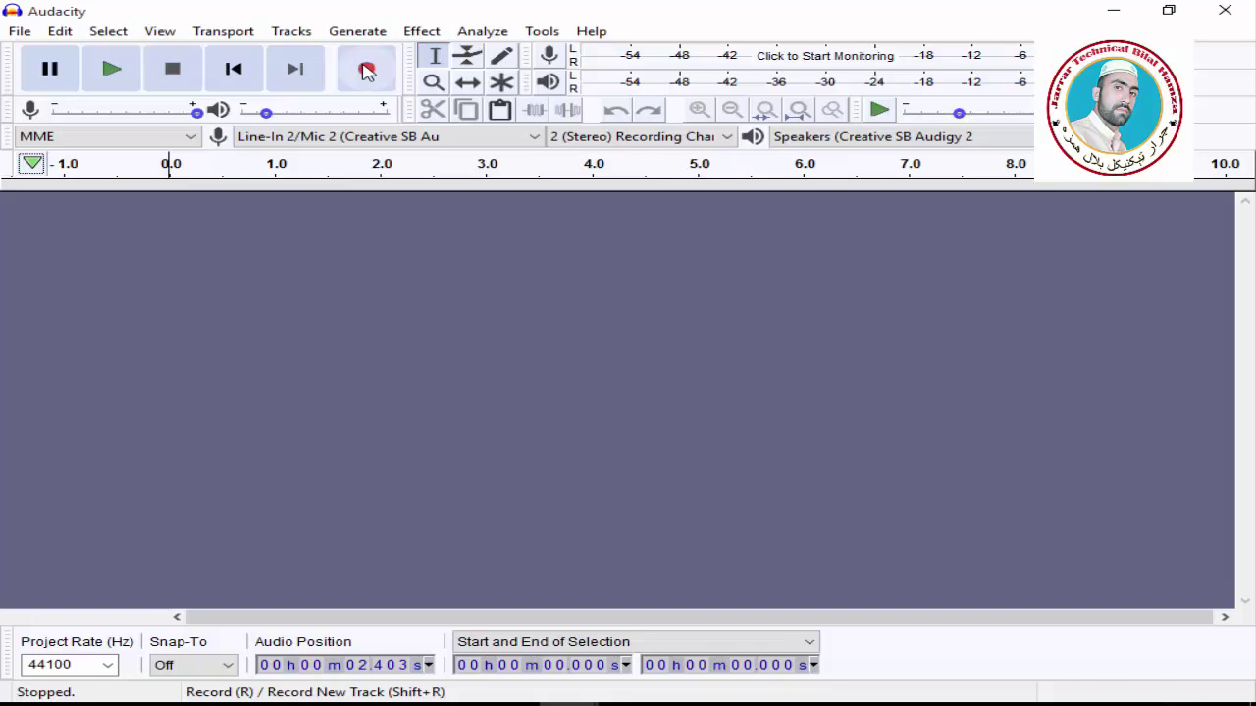
Record a new stereo vocal track about 33 seconds long from the line-in/mic input.
{"action": "left_click", "coordinate": [366, 71]}
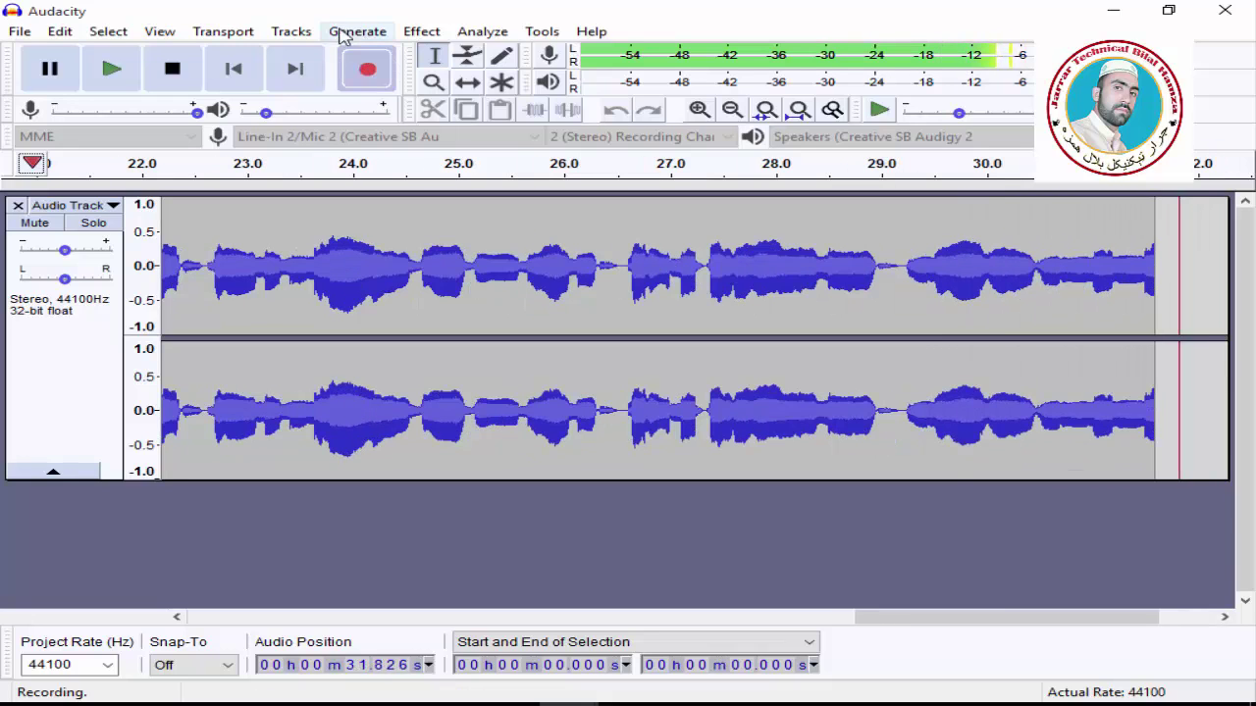
{"action": "left_click", "coordinate": [175, 70]}
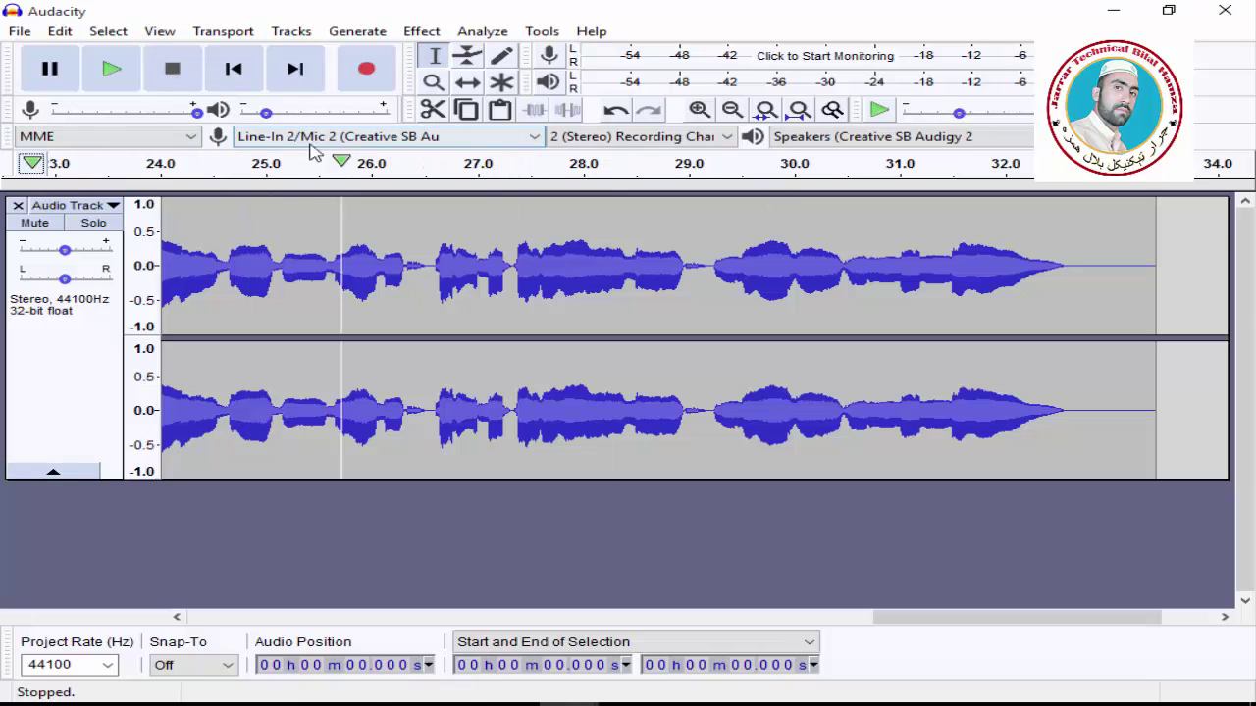
Cut the silence of about 0.8 seconds at the beginning of the recorded track.
{"action": "left_click", "coordinate": [233, 67]}
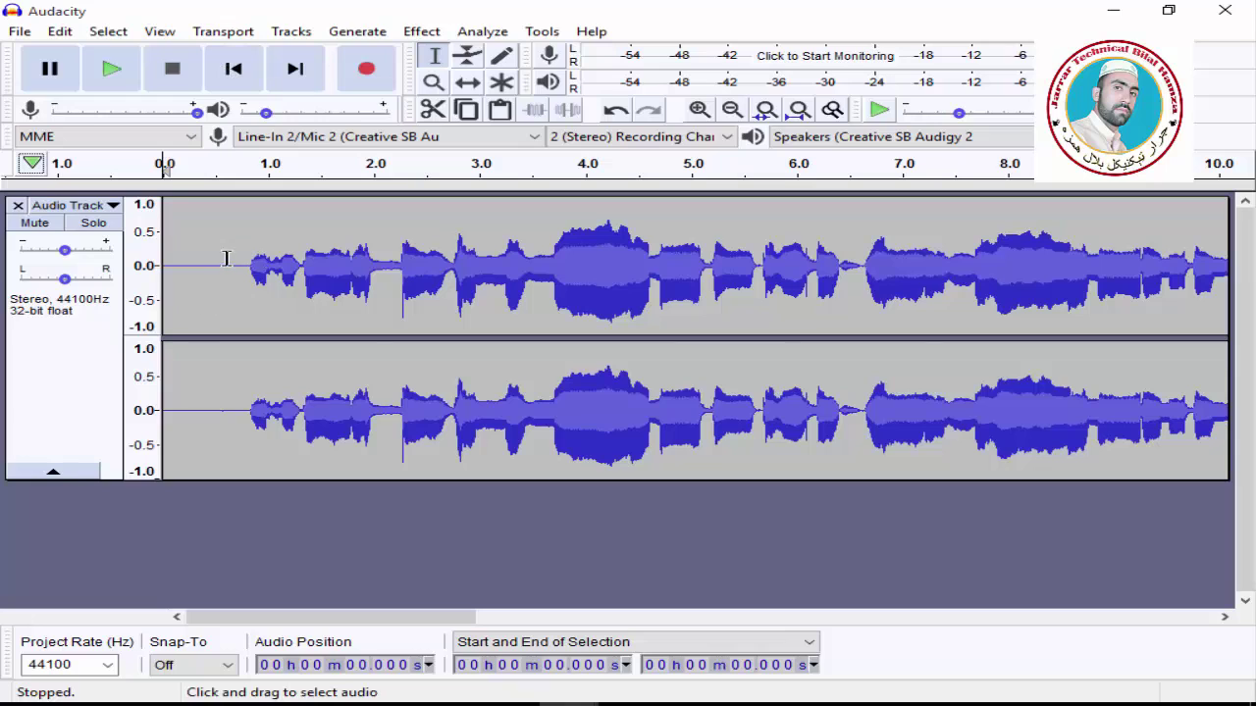
{"action": "left_click_drag", "start_coordinate": [237, 267], "coordinate": [124, 280]}
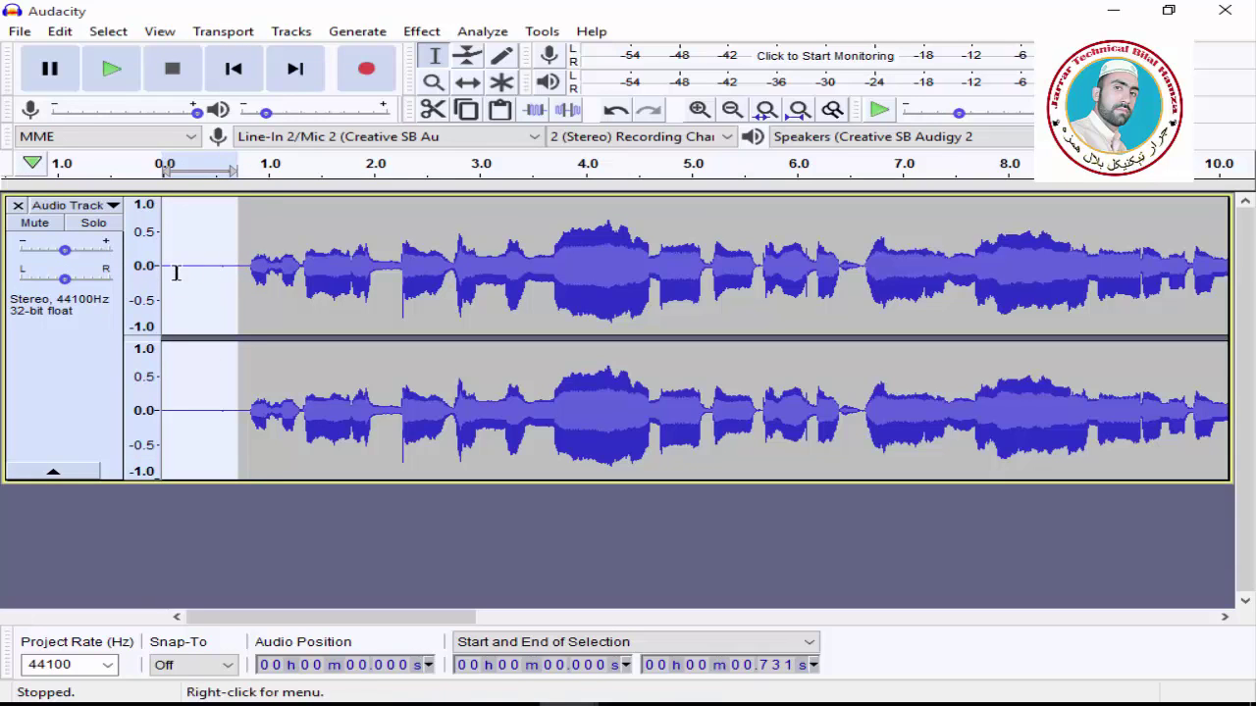
{"action": "left_click", "coordinate": [233, 267]}
{"action": "left_click_drag", "start_coordinate": [336, 260], "coordinate": [157, 265]}
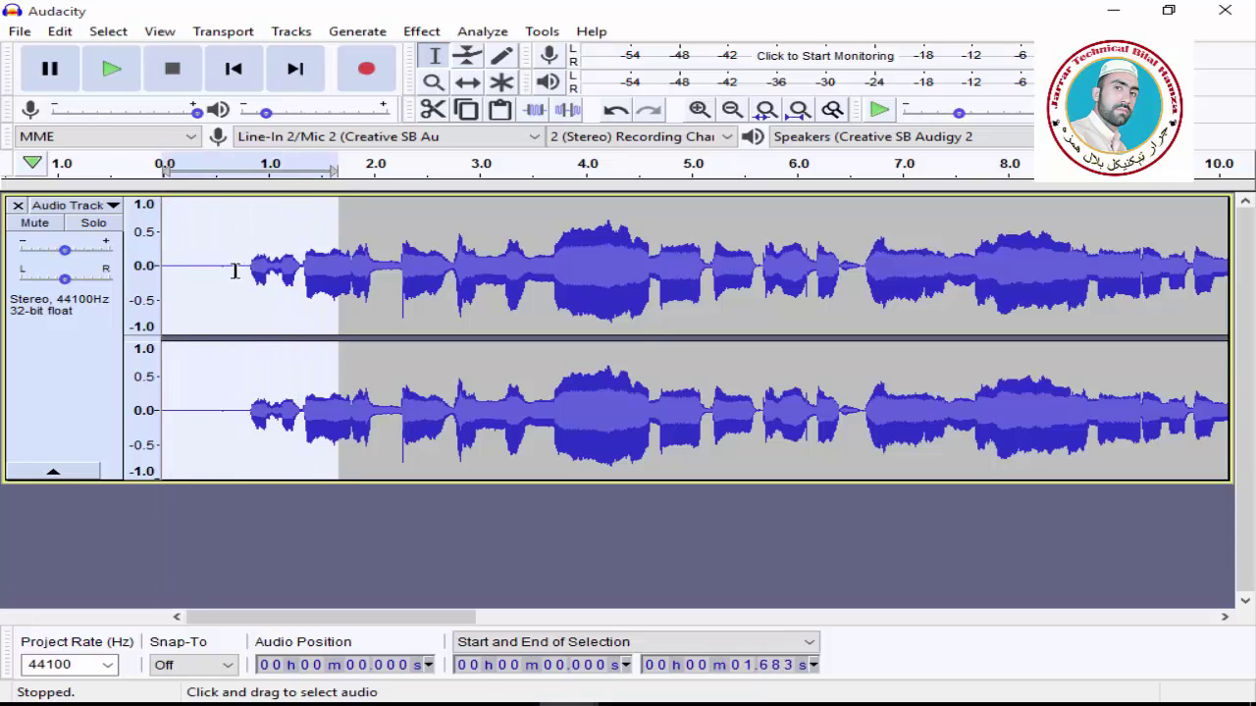
{"action": "left_click_drag", "start_coordinate": [245, 267], "coordinate": [162, 263]}
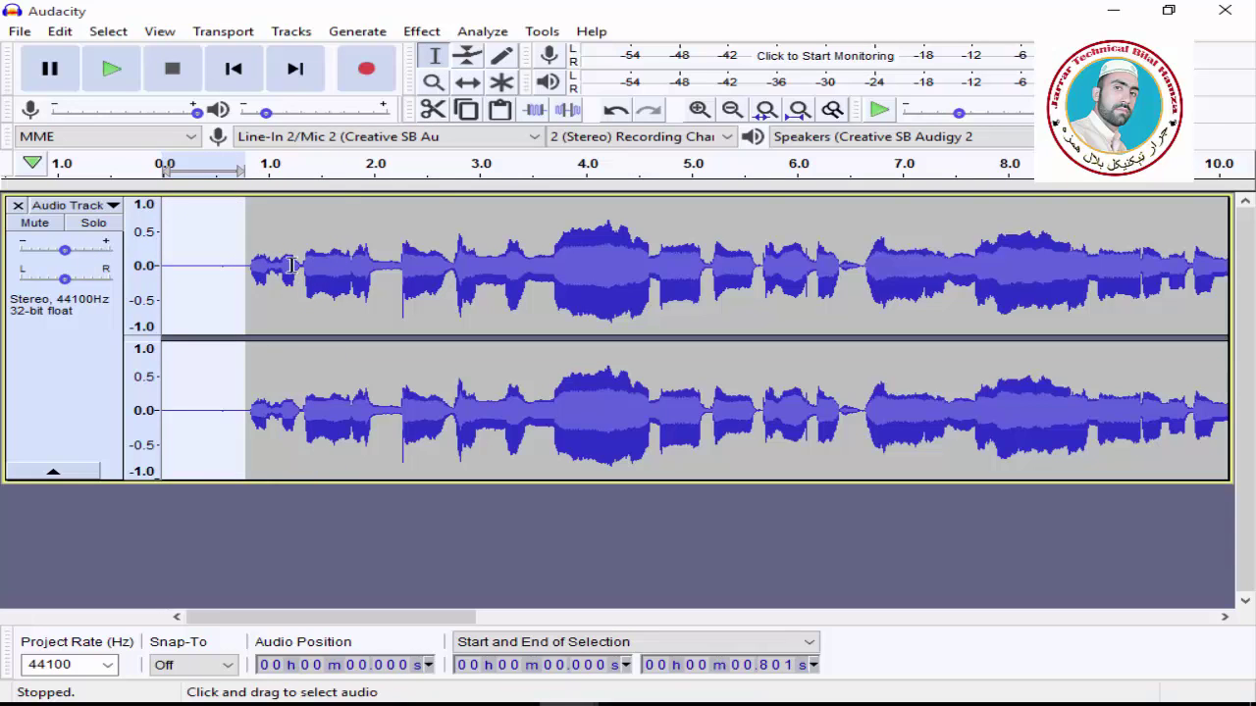
{"action": "left_click", "coordinate": [433, 109]}
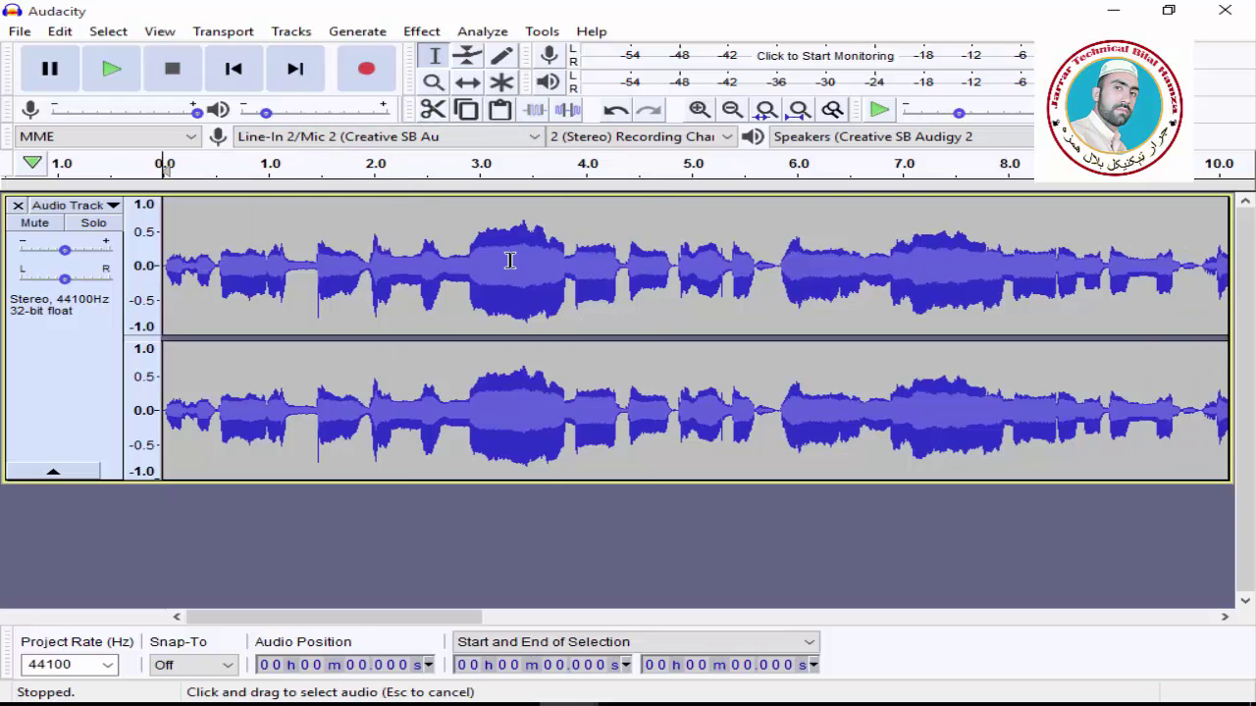
Play back the trimmed recording from the start for a few seconds, clearing any selection beforehand.
{"action": "left_click_drag", "start_coordinate": [510, 258], "coordinate": [645, 249]}
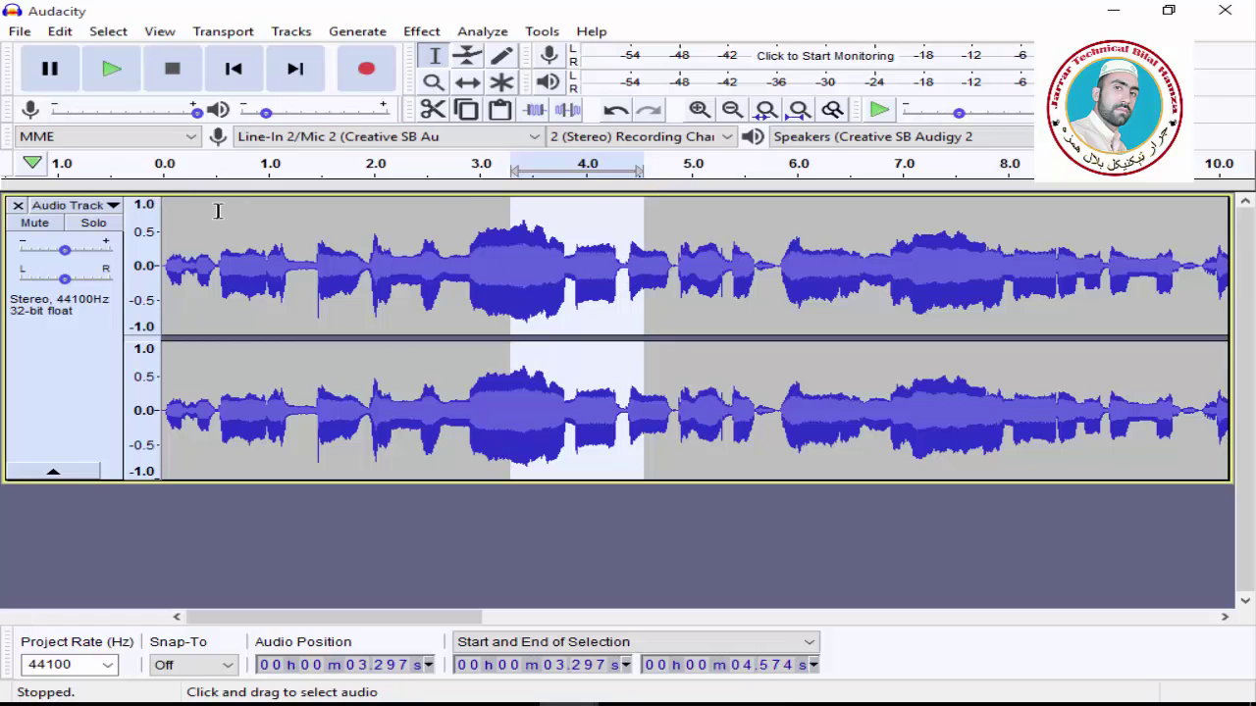
{"action": "left_click", "coordinate": [234, 74]}
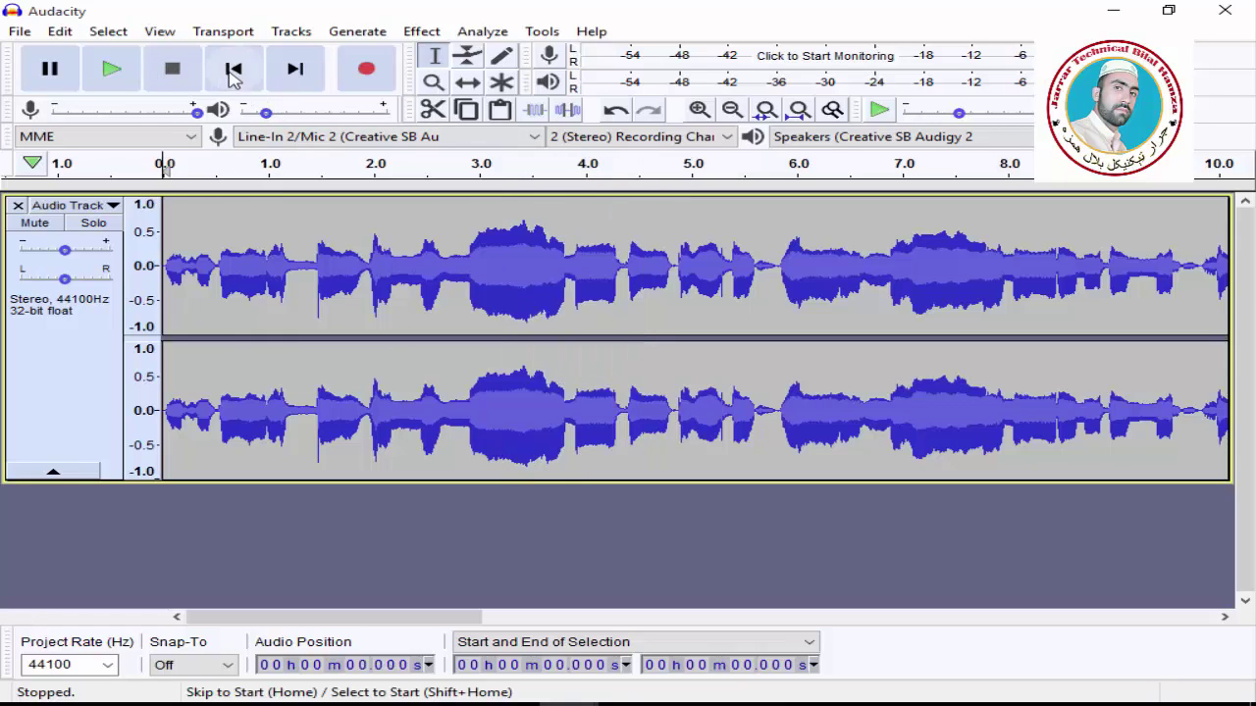
{"action": "left_click", "coordinate": [120, 78]}
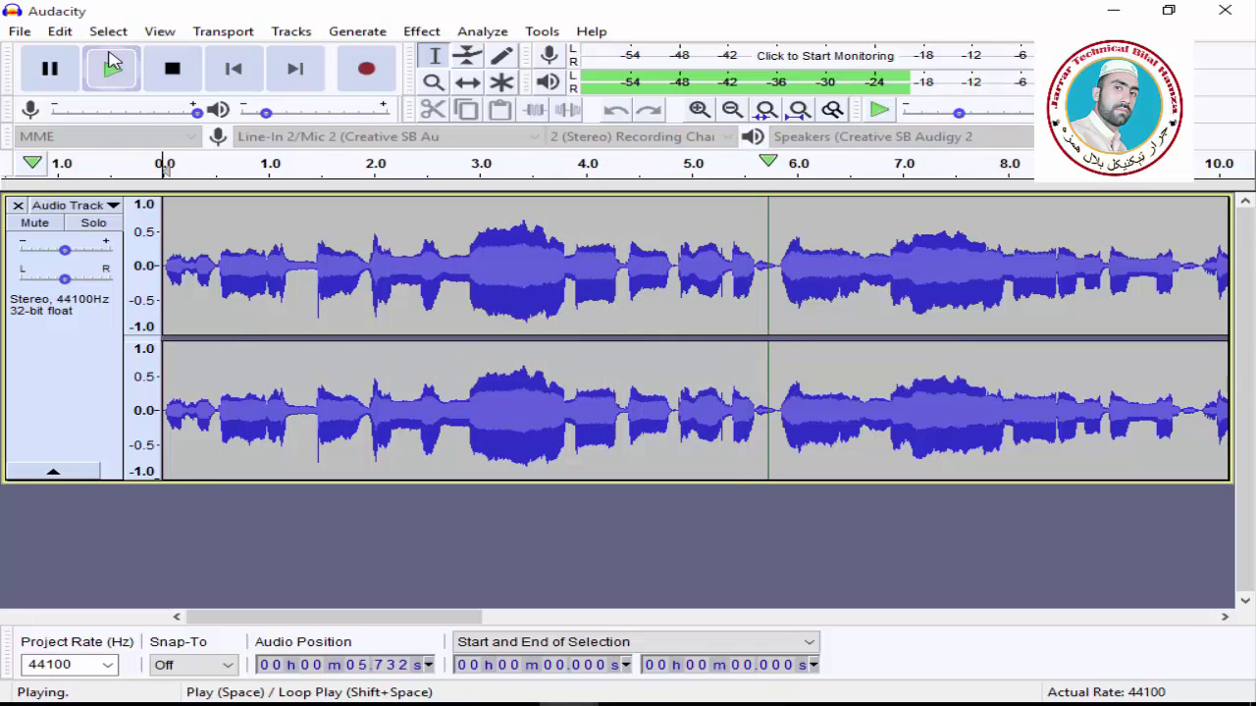
{"action": "left_click", "coordinate": [166, 78]}
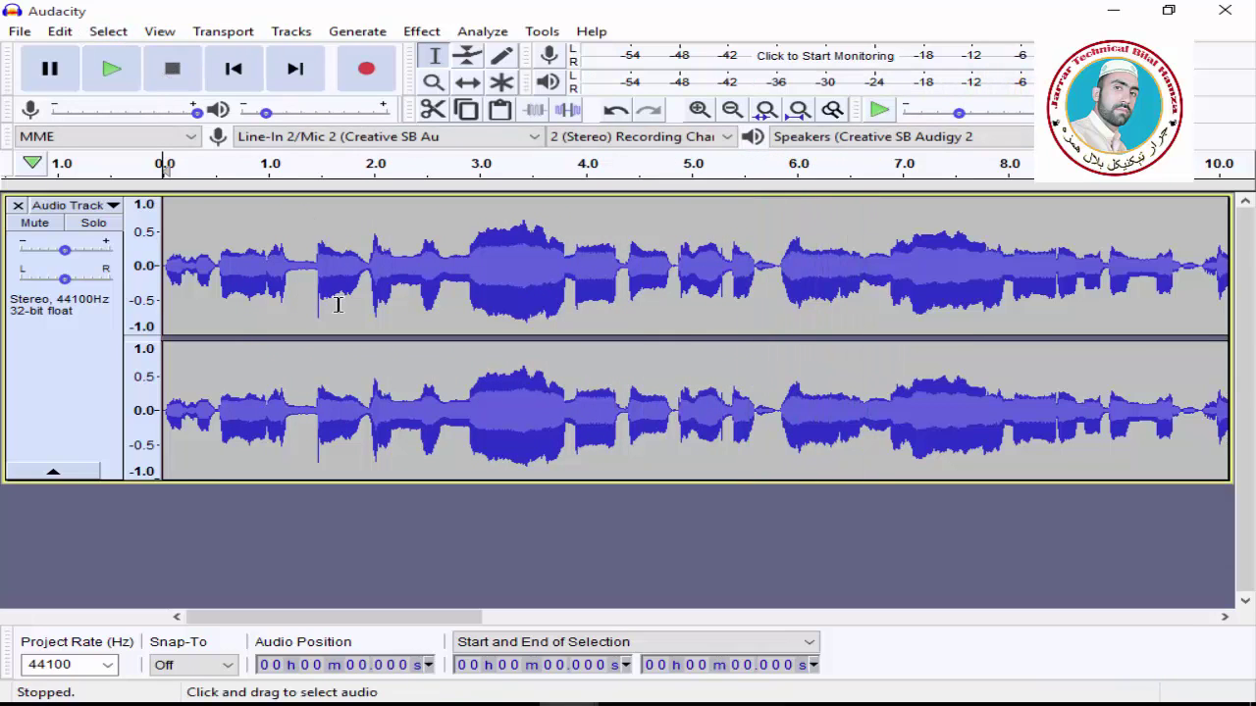
Select the entire audio track and apply Noise Reduction to it.
{"action": "left_click", "coordinate": [421, 263]}
{"action": "double_click", "coordinate": [432, 266]}
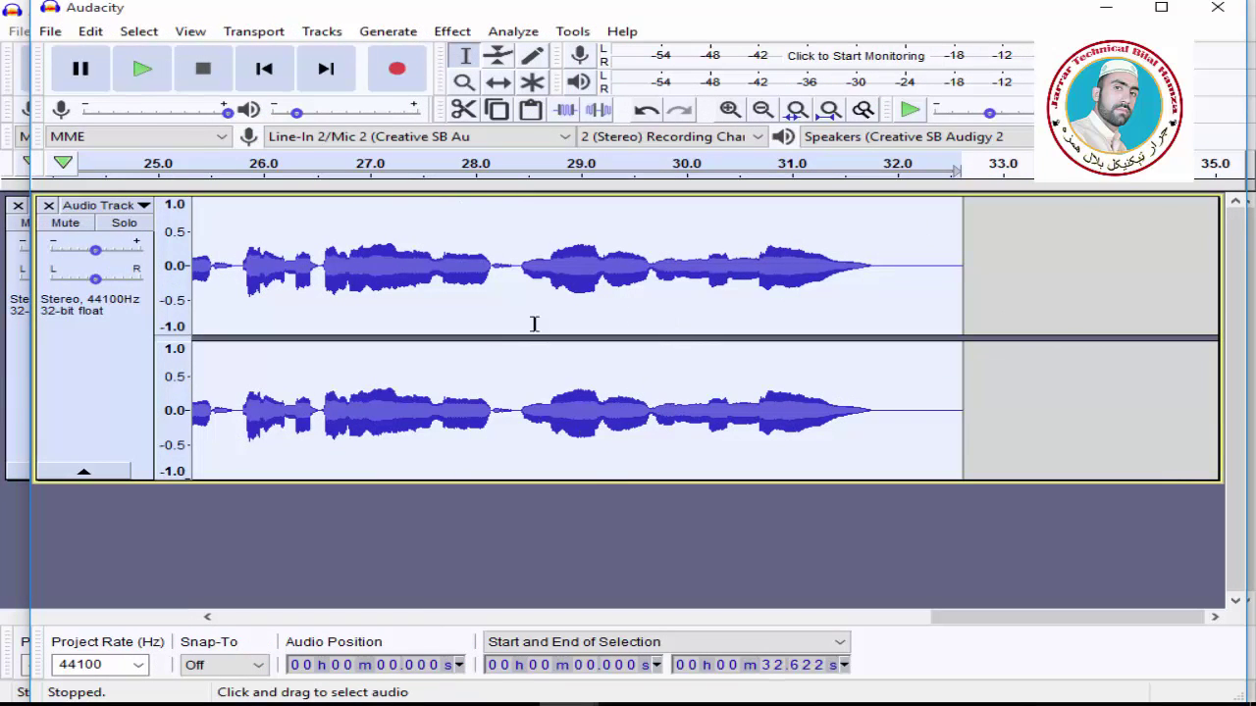
{"action": "left_click", "coordinate": [477, 295]}
{"action": "double_click", "coordinate": [475, 294]}
{"action": "left_click", "coordinate": [452, 32]}
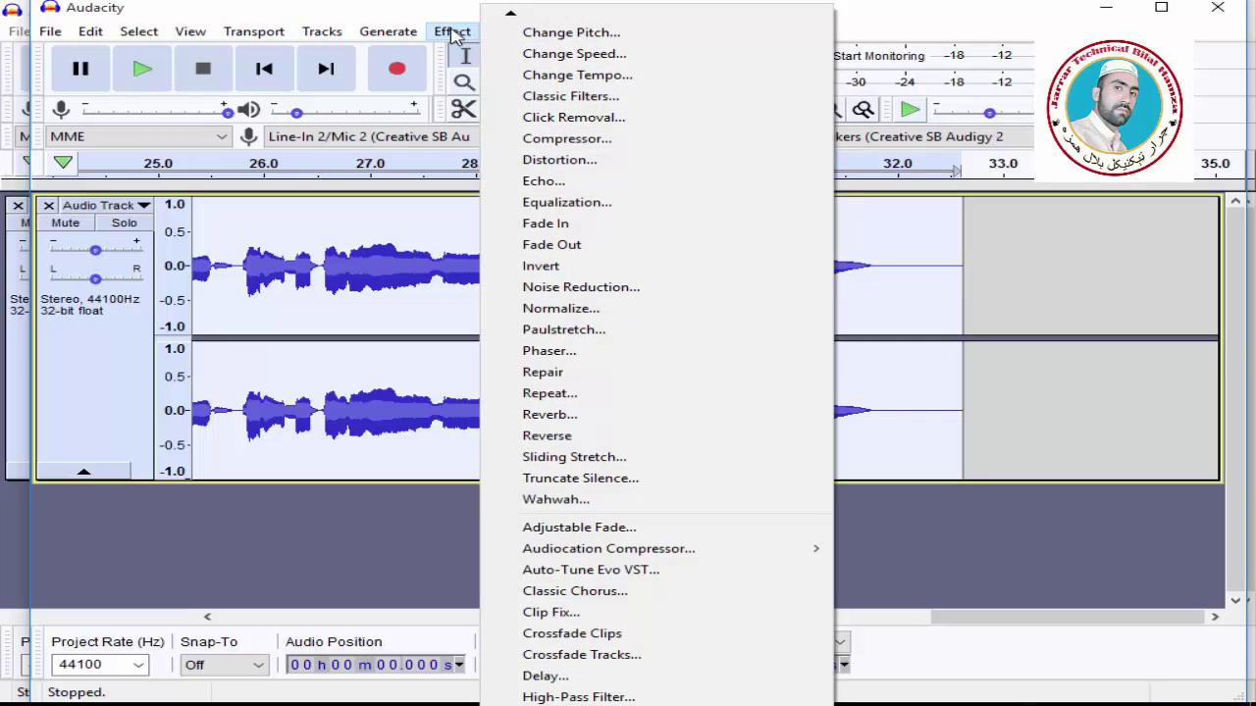
{"action": "left_click", "coordinate": [539, 287]}
{"action": "left_click", "coordinate": [675, 517]}
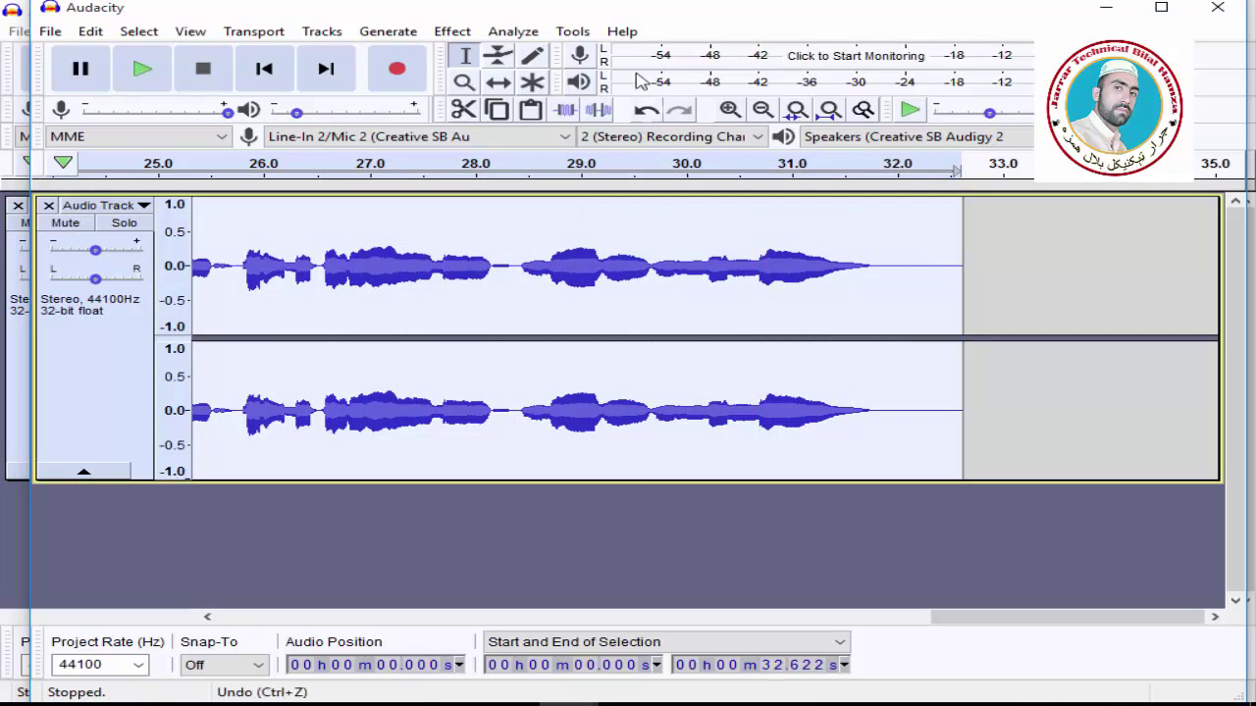
Open the Auto-Tune Evo VST effect for the track and set Retune Speed to 0 and the key to C# (Db).
{"action": "left_click", "coordinate": [454, 33]}
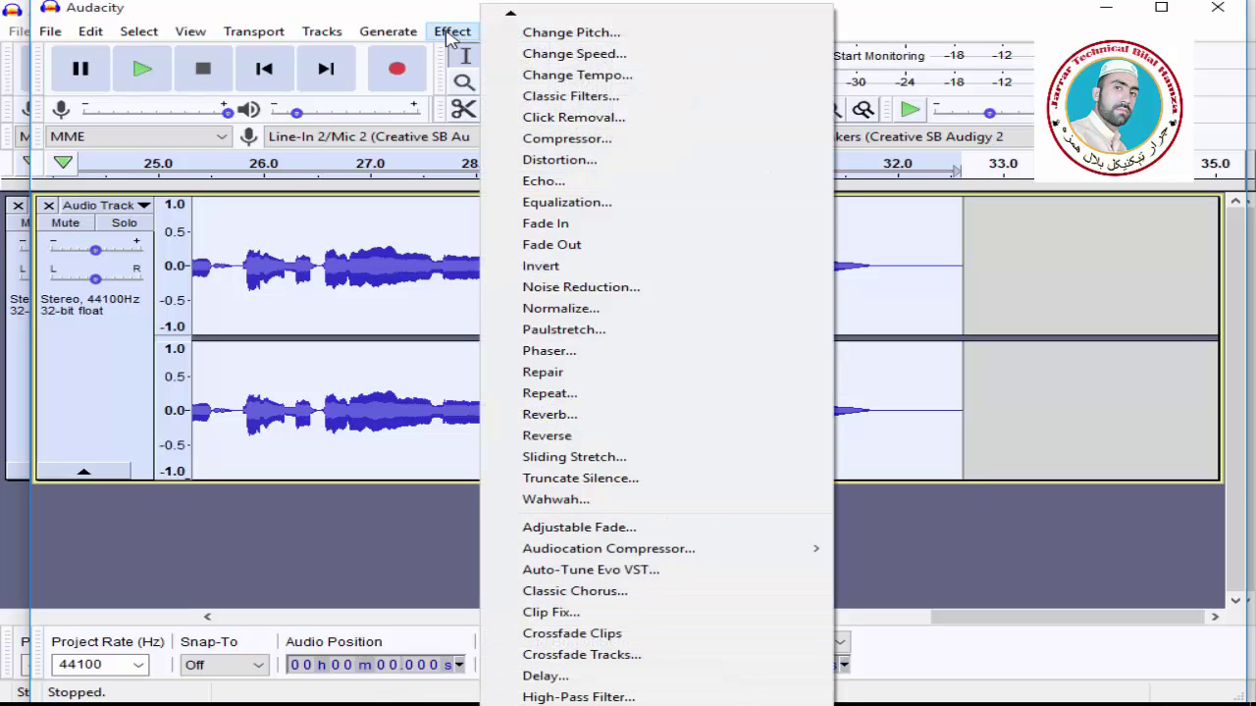
{"action": "left_click", "coordinate": [659, 579]}
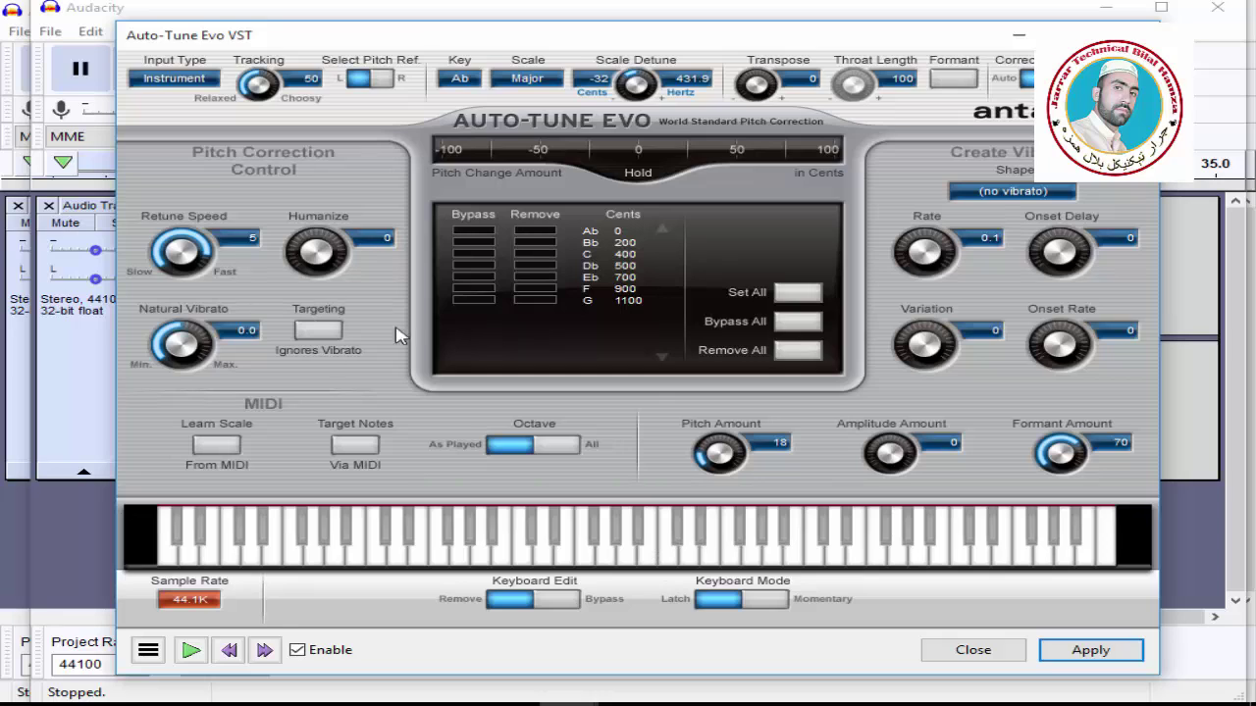
{"action": "left_click_drag", "start_coordinate": [181, 252], "coordinate": [240, 163]}
{"action": "left_click", "coordinate": [459, 81]}
{"action": "left_click", "coordinate": [463, 126]}
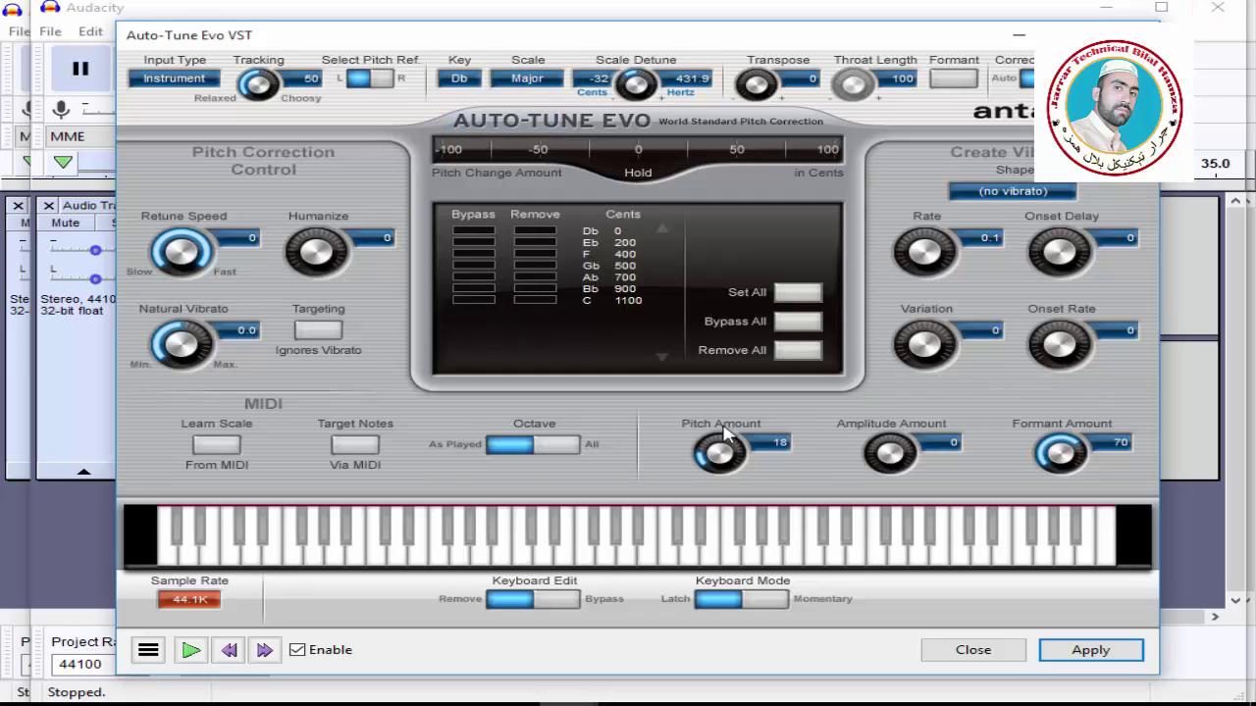
Preview the track with the current Auto-Tune Evo settings and stop playback.
{"action": "left_click", "coordinate": [192, 650]}
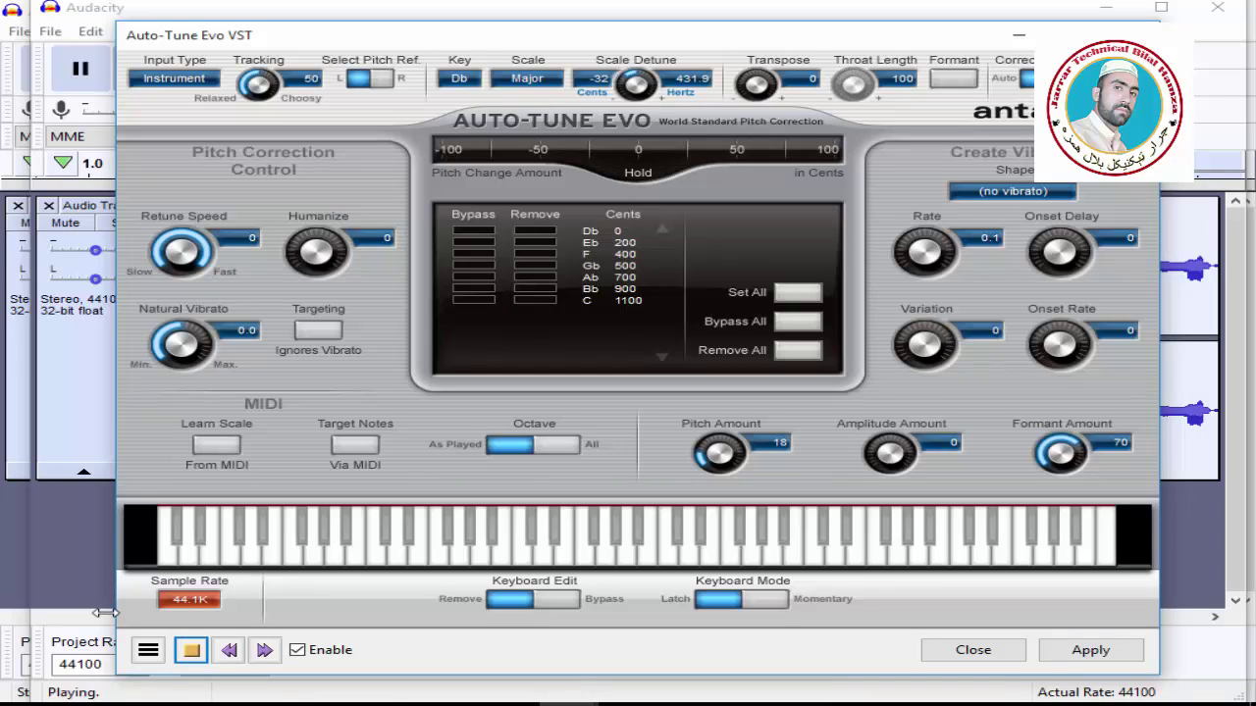
{"action": "left_click", "coordinate": [192, 651]}
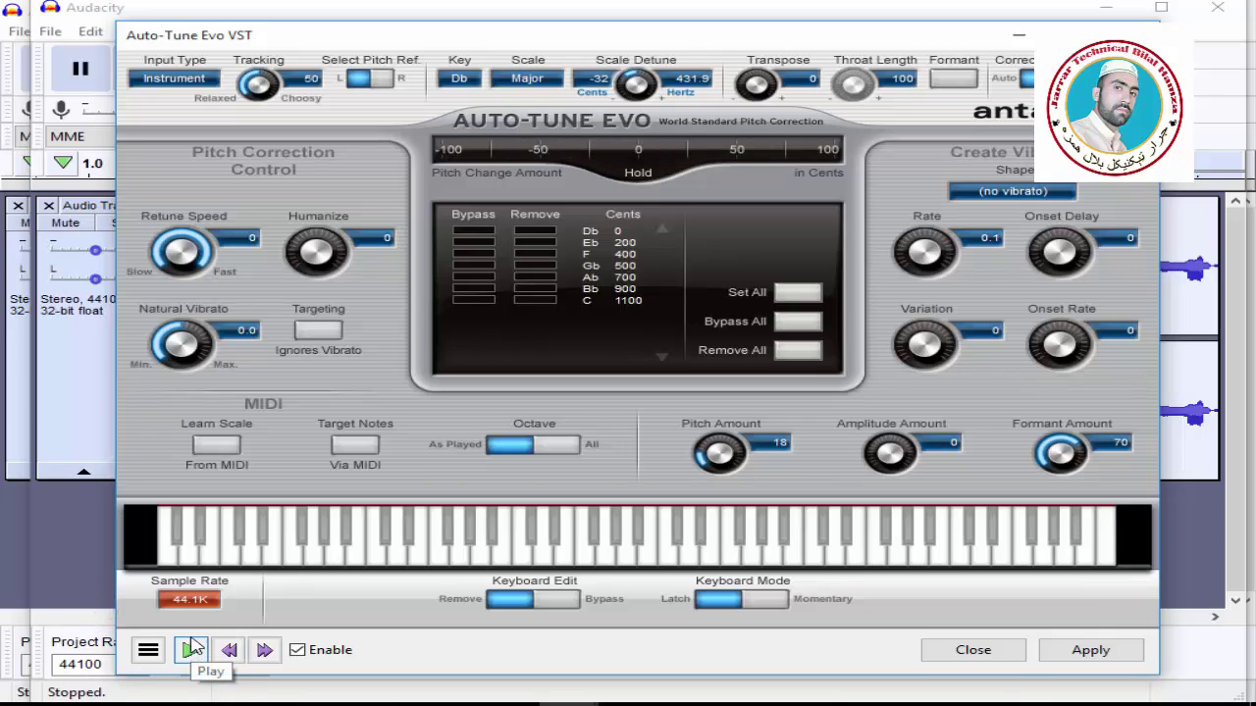
{"action": "left_click", "coordinate": [191, 650]}
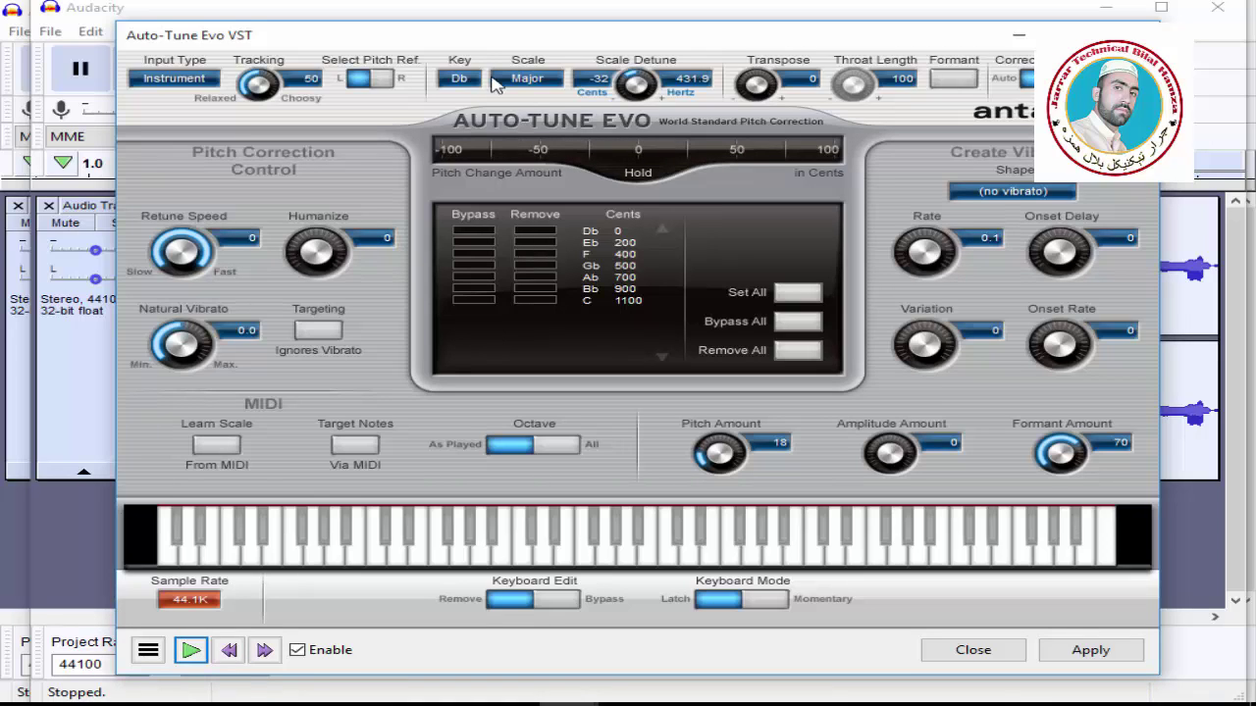
Set Scale Detune to -31 cents and the key to F#, leaving the scale on Major.
{"action": "left_click", "coordinate": [530, 79]}
{"action": "left_click", "coordinate": [581, 92]}
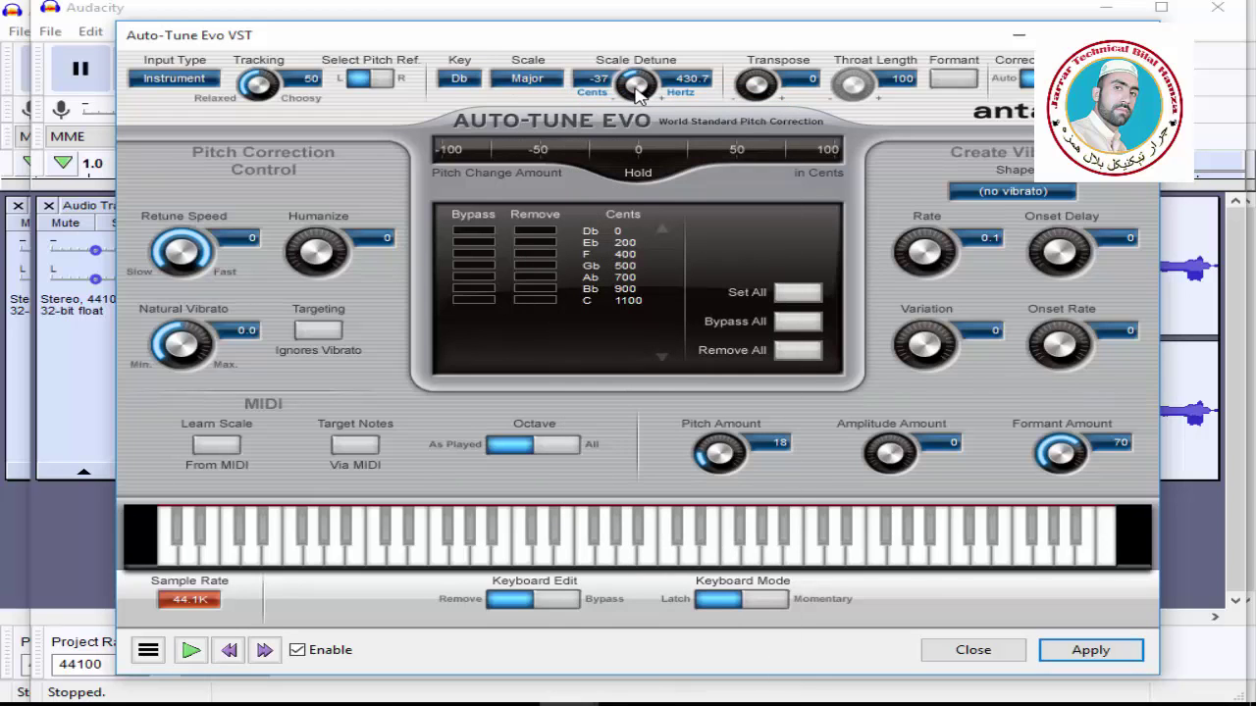
{"action": "left_click", "coordinate": [467, 81]}
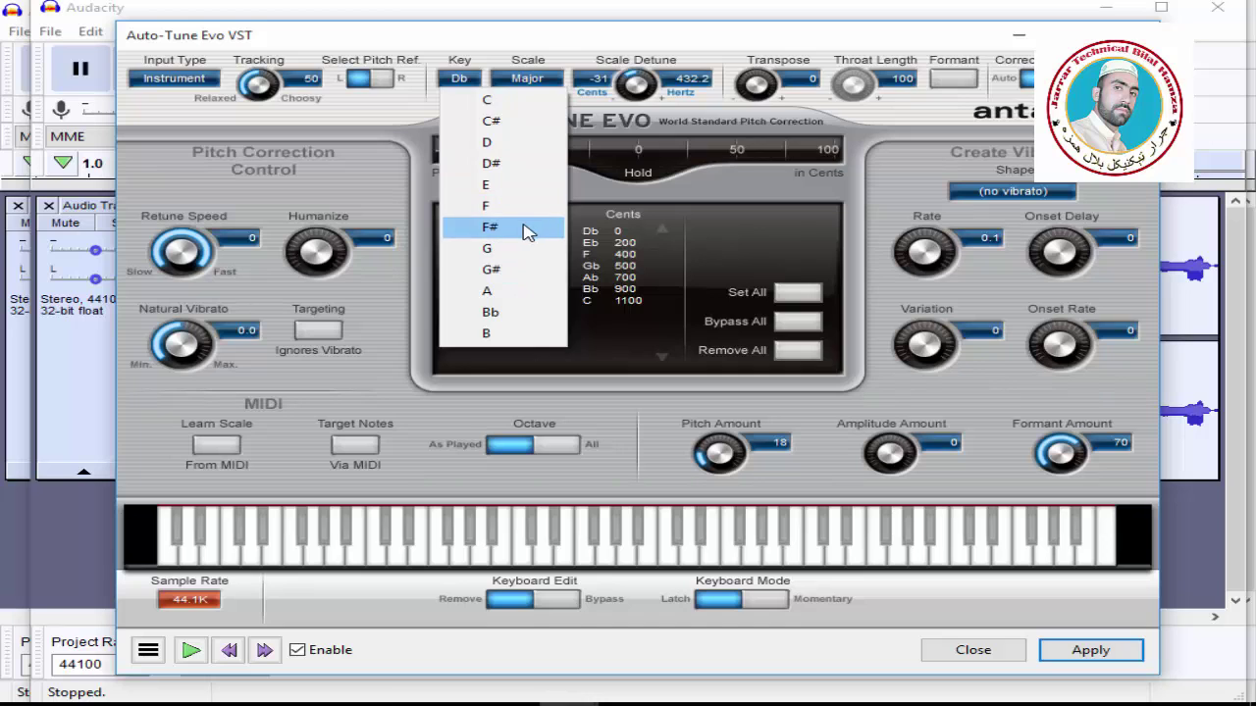
{"action": "left_click", "coordinate": [490, 227]}
Try the D#, E, Bb and G# (Ab) keys for the pitch correction, and return to F#.
{"action": "left_click", "coordinate": [462, 81]}
{"action": "left_click", "coordinate": [491, 164]}
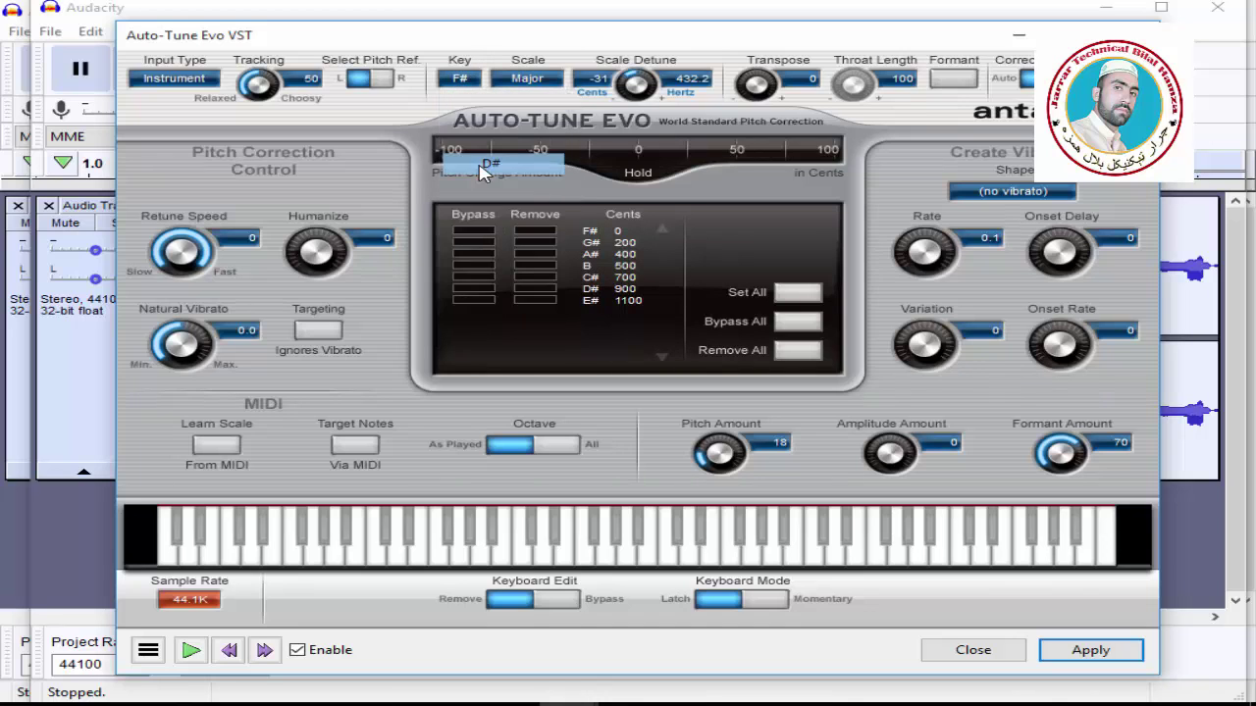
{"action": "left_click", "coordinate": [467, 85]}
{"action": "left_click", "coordinate": [482, 184]}
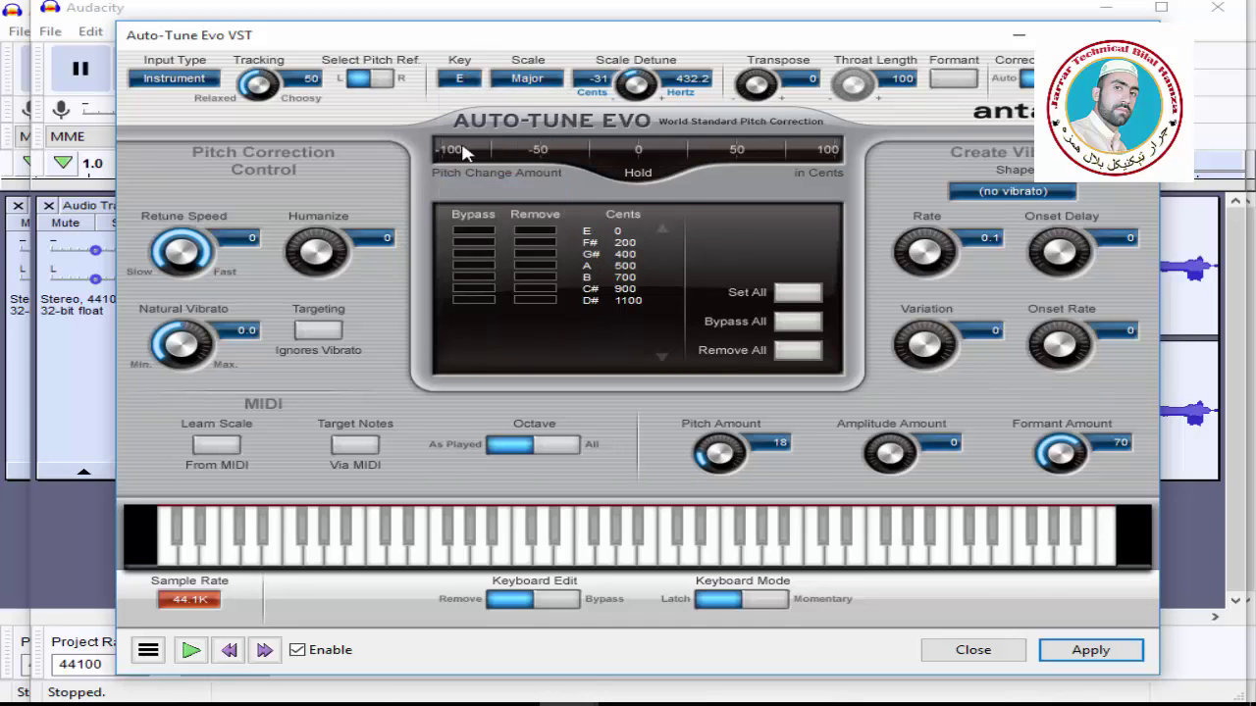
{"action": "left_click", "coordinate": [467, 85]}
{"action": "left_click", "coordinate": [490, 312]}
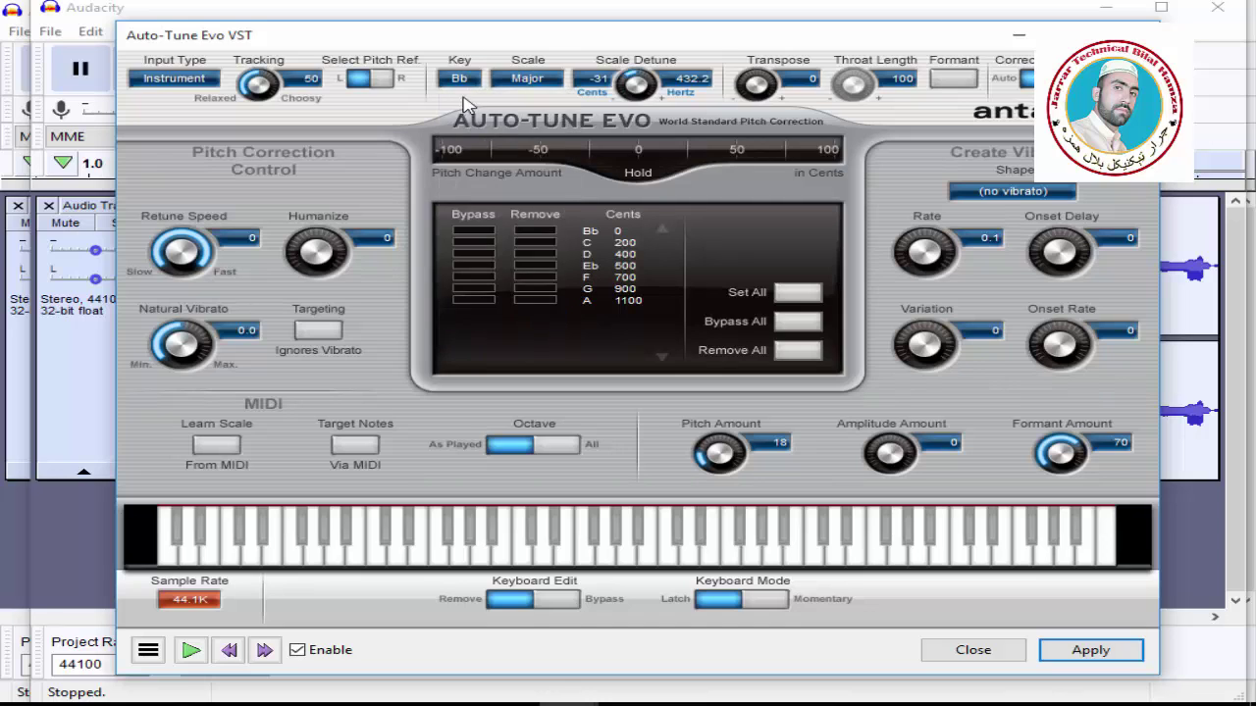
{"action": "left_click", "coordinate": [467, 83]}
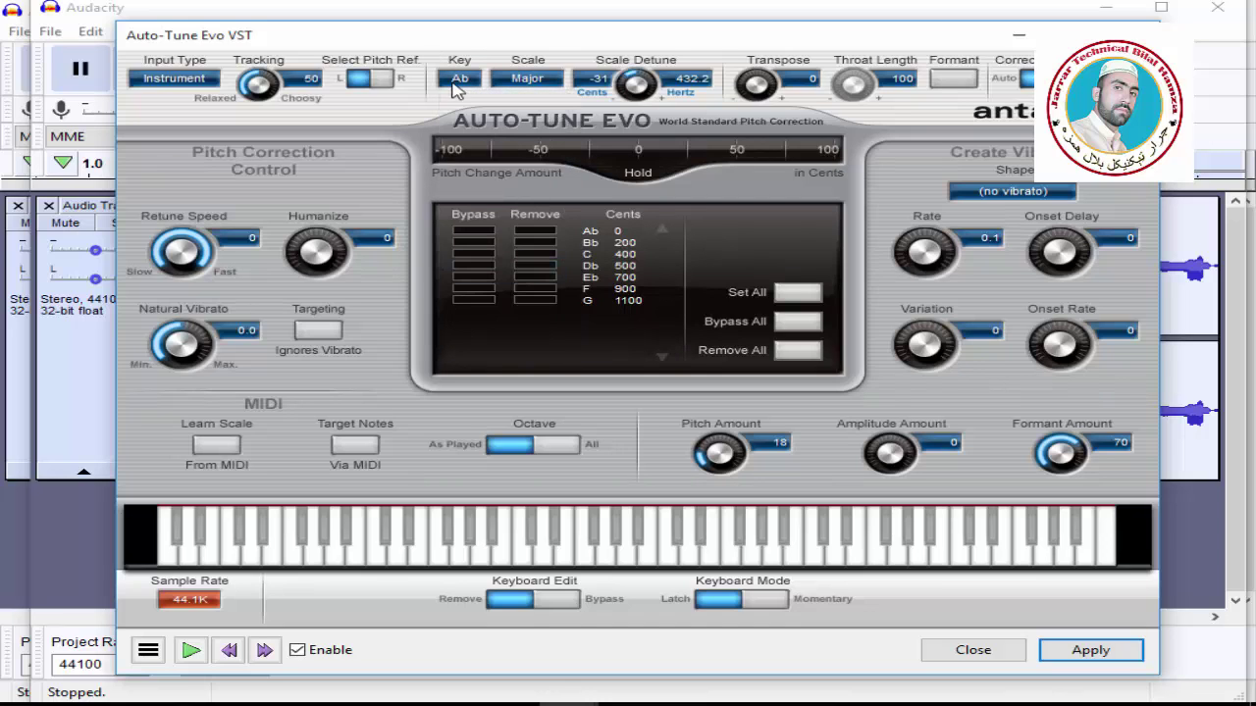
{"action": "left_click", "coordinate": [459, 78]}
{"action": "left_click", "coordinate": [479, 229]}
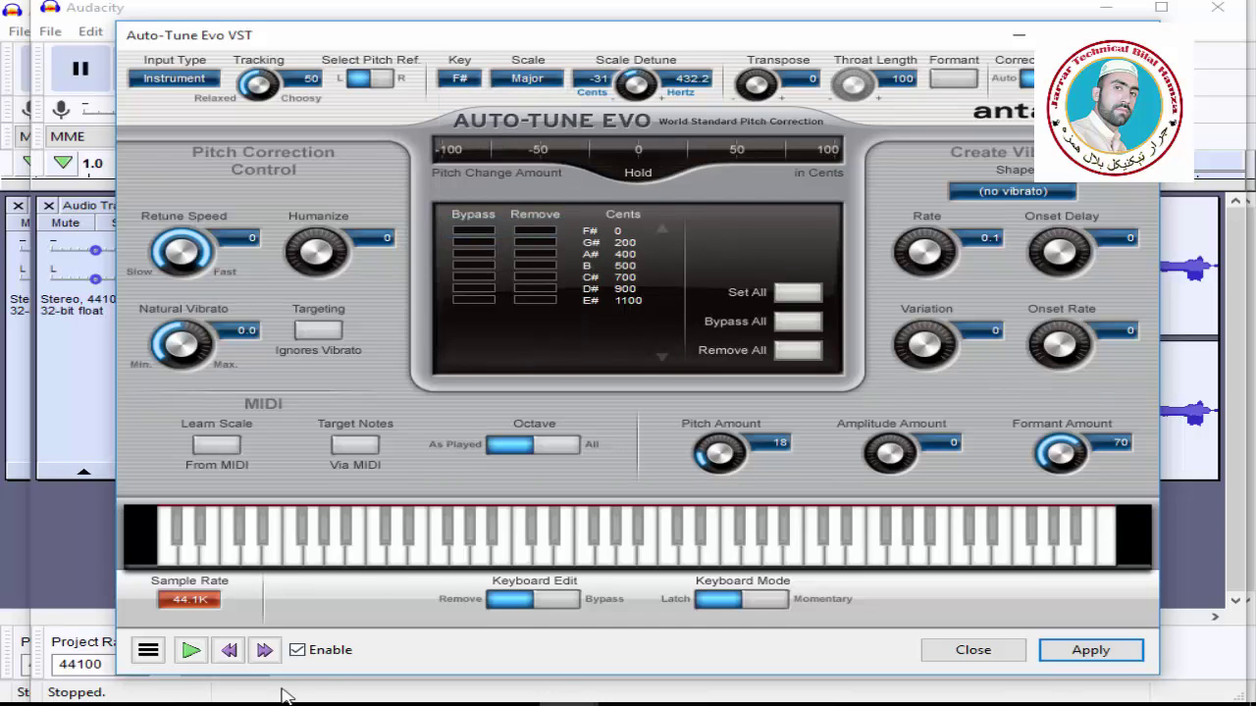
With the effect preview playing, try the G key, settle on A, and raise Scale Detune to 100 cents.
{"action": "left_click", "coordinate": [190, 650]}
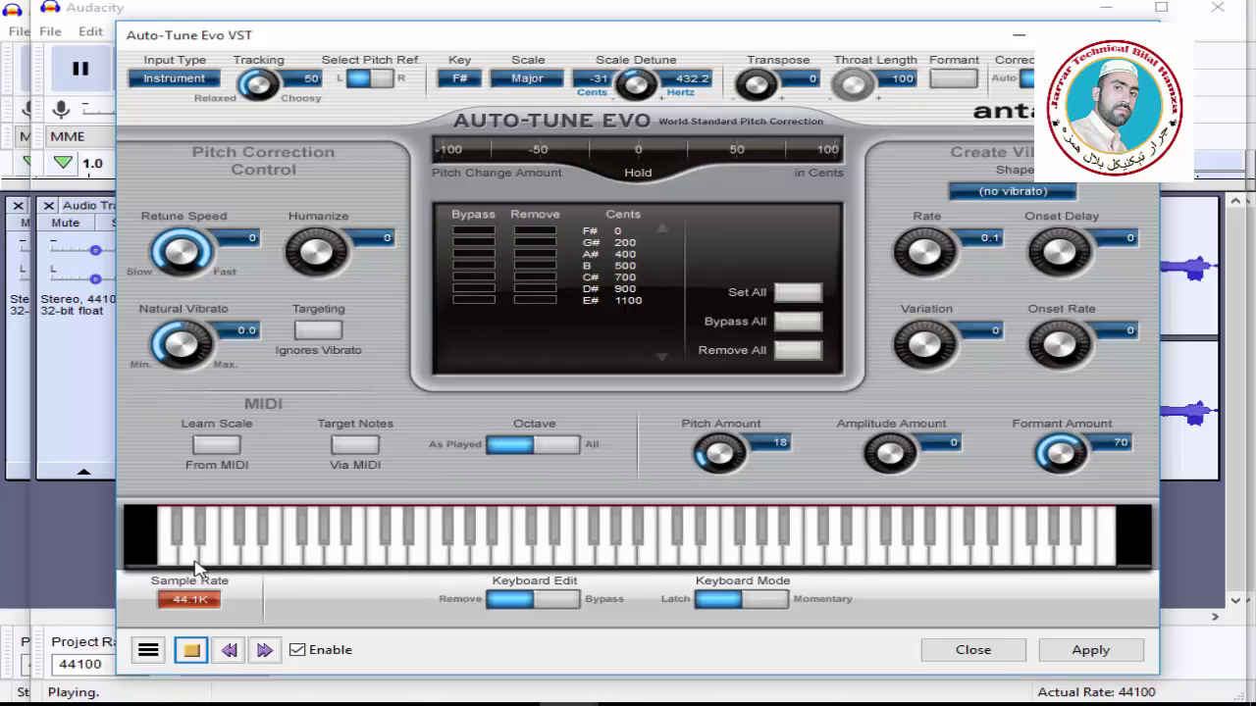
{"action": "left_click", "coordinate": [443, 83]}
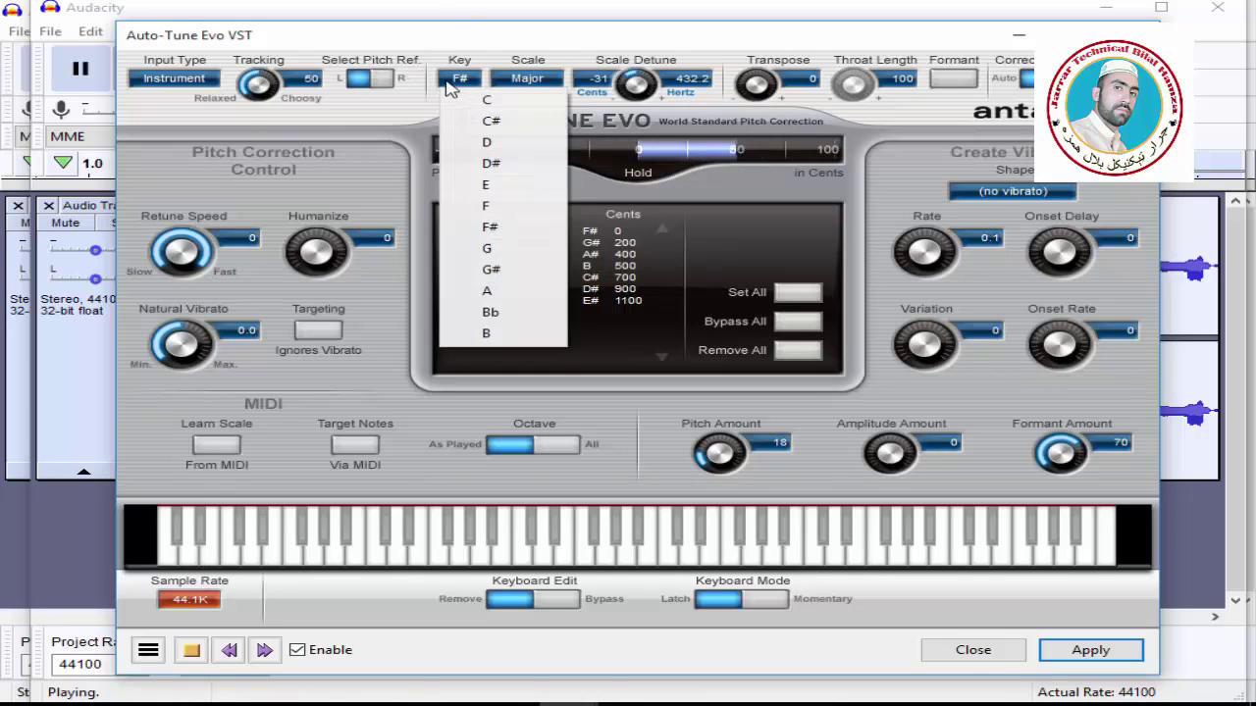
{"action": "left_click", "coordinate": [479, 250]}
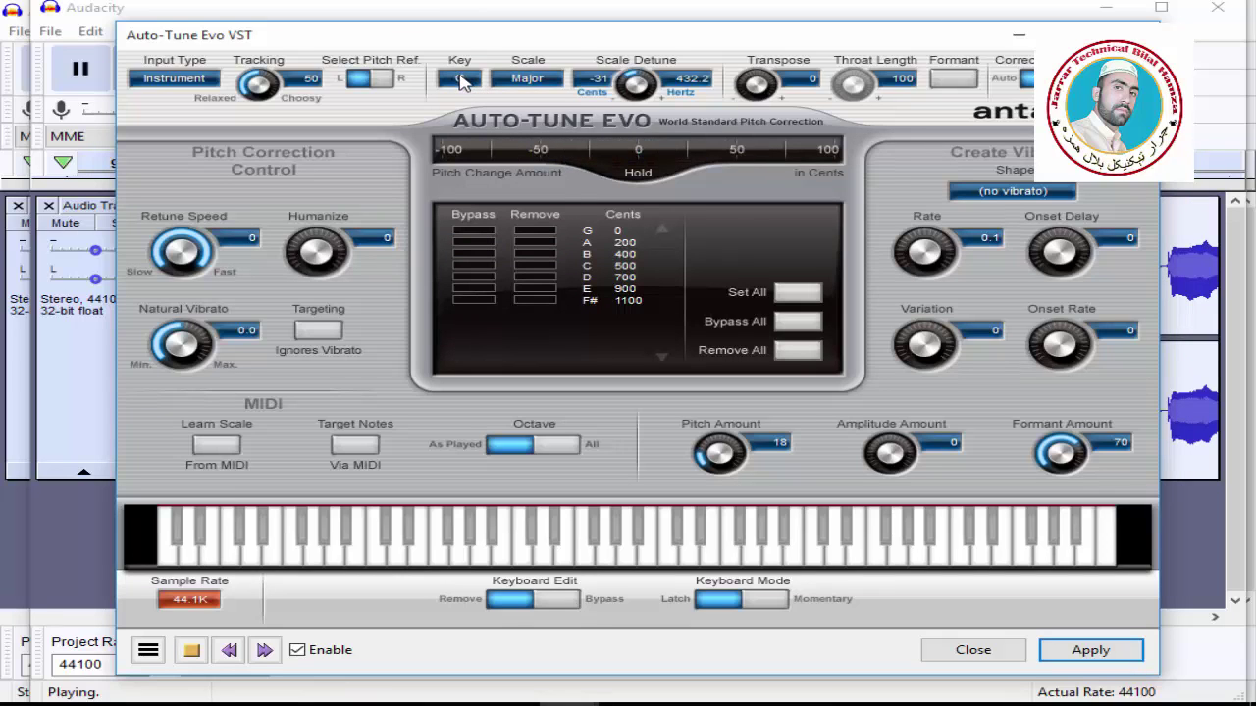
{"action": "left_click", "coordinate": [463, 83]}
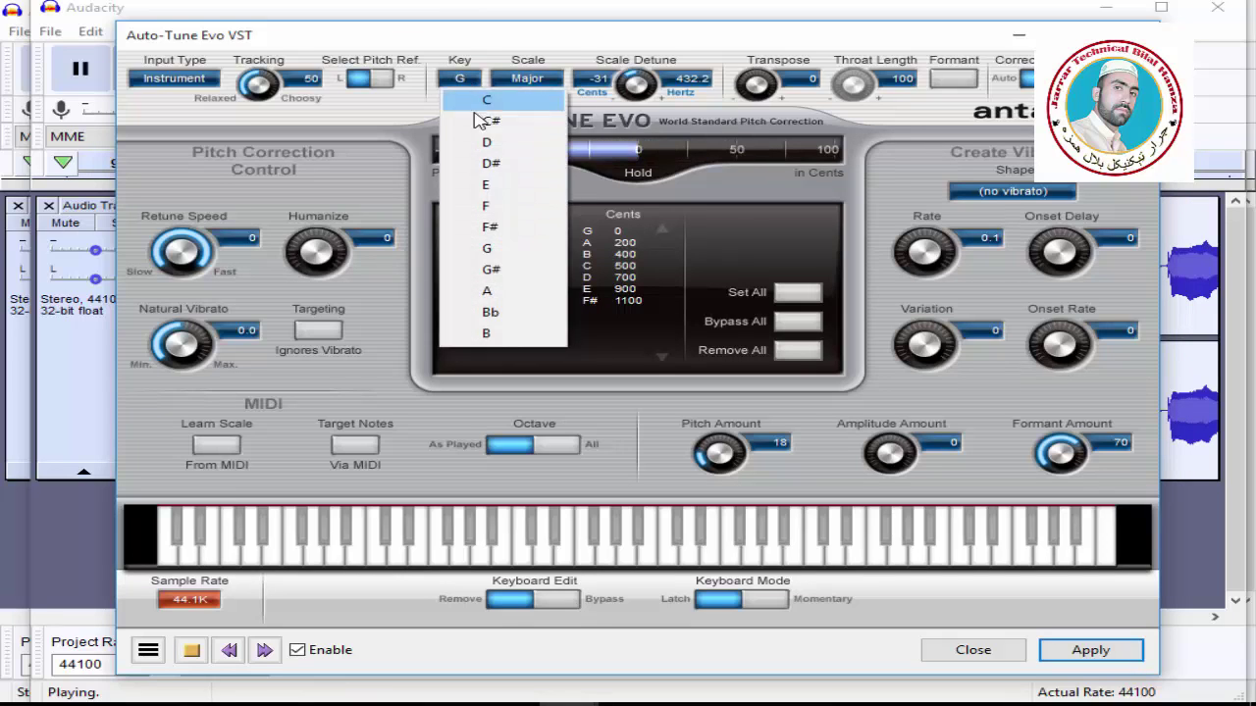
{"action": "left_click", "coordinate": [510, 290]}
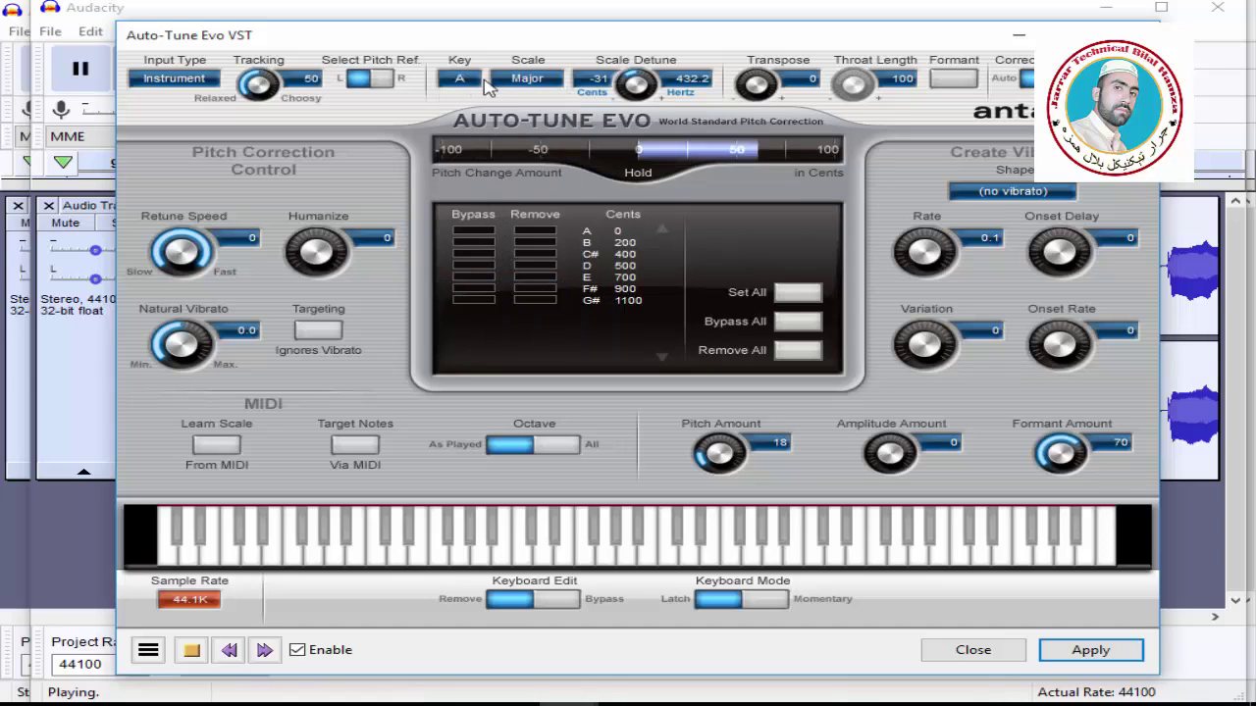
{"action": "left_click_drag", "start_coordinate": [636, 85], "coordinate": [763, 8]}
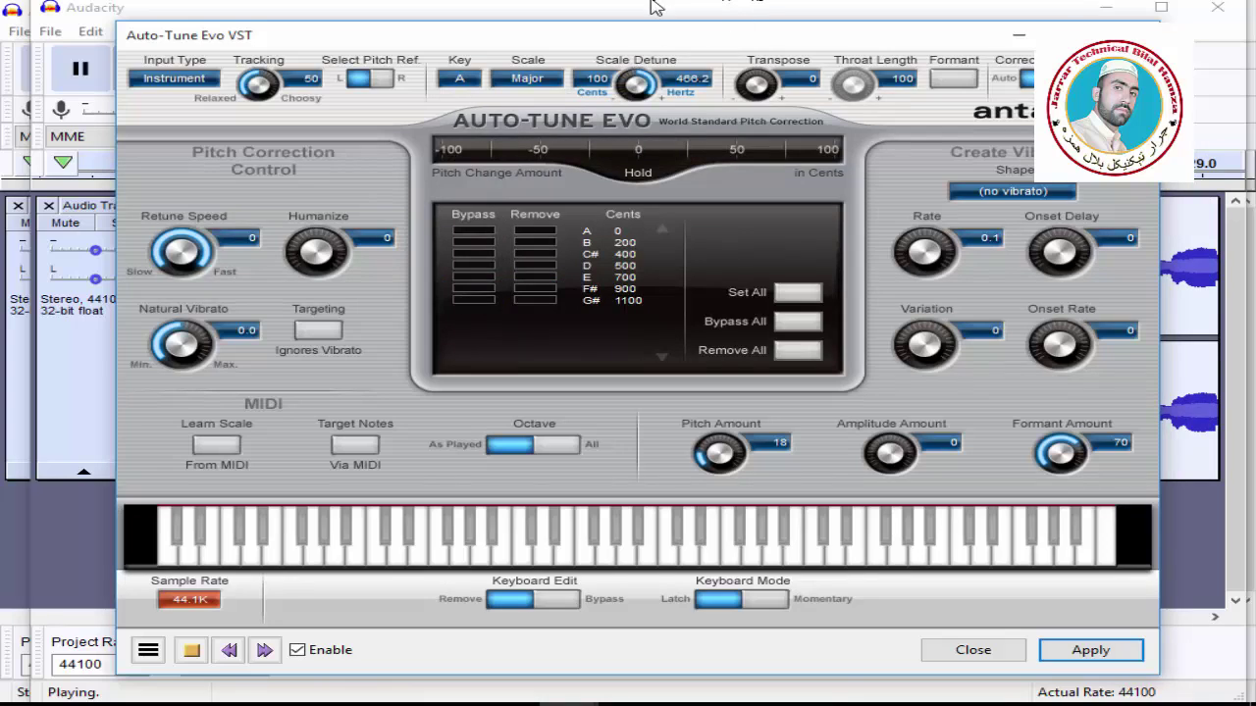
Set the pitch correction key to Ab and lower Scale Detune to -46 cents.
{"action": "left_click", "coordinate": [463, 82]}
{"action": "left_click", "coordinate": [525, 270]}
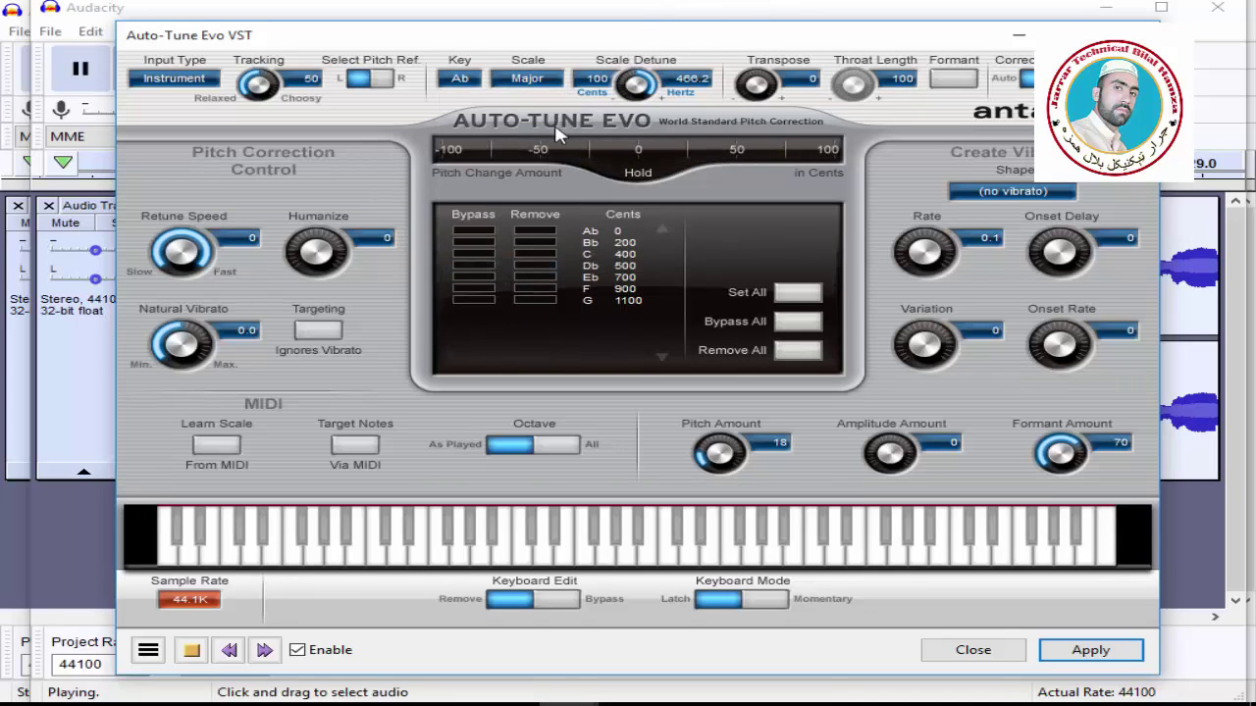
{"action": "scroll", "coordinate": [613, 83], "scroll_direction": "down", "scroll_amount": 5}
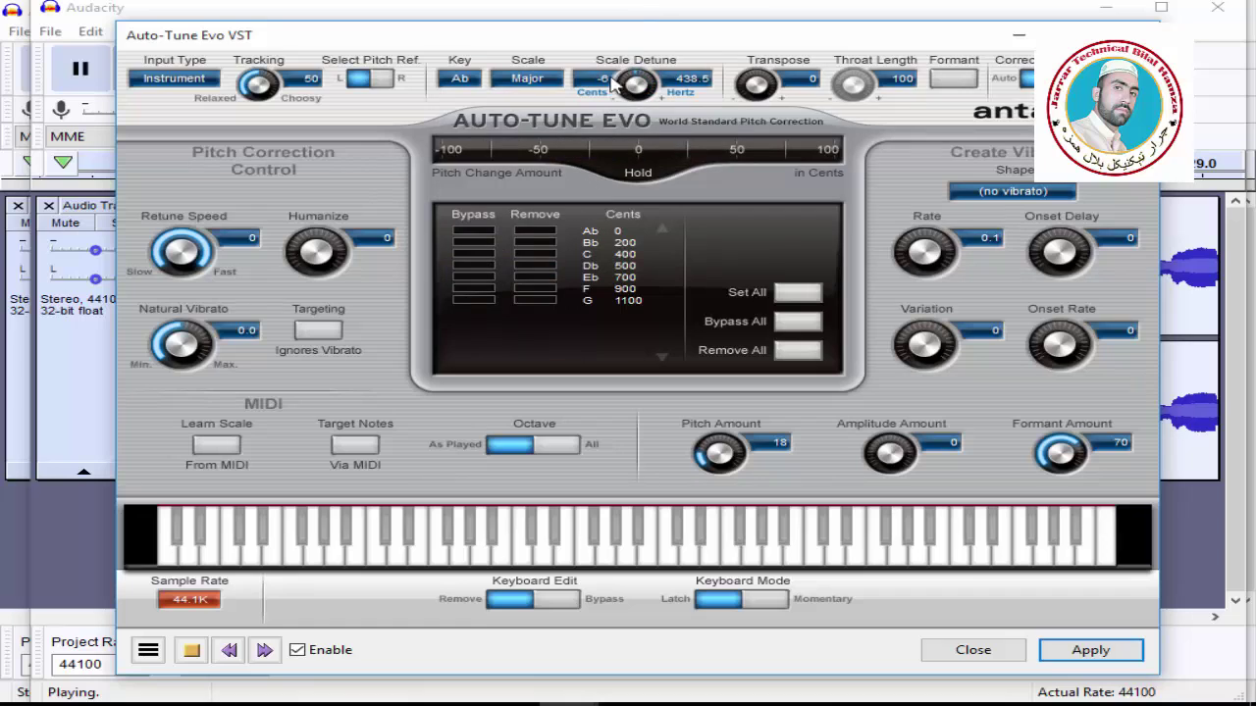
{"action": "scroll", "coordinate": [644, 86], "scroll_direction": "down", "scroll_amount": 5}
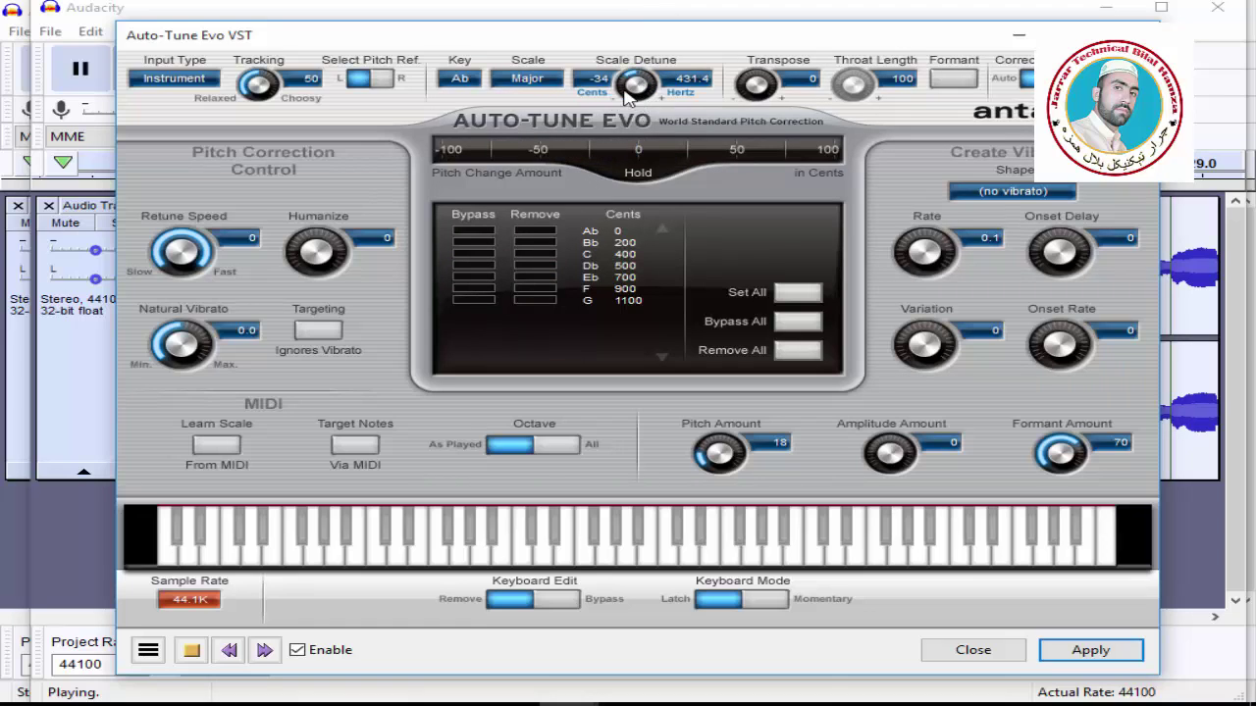
{"action": "scroll", "coordinate": [635, 89], "scroll_direction": "down", "scroll_amount": 2}
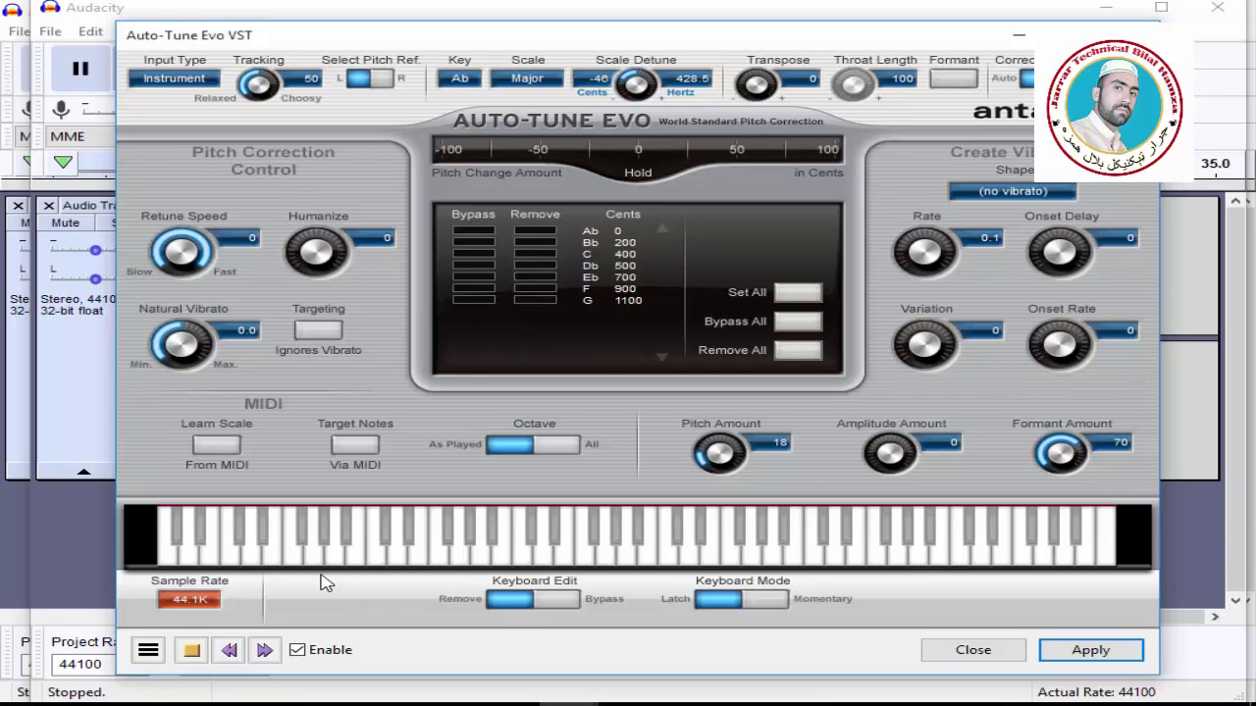
Raise Scale Detune to -38 cents while previewing the effect, and stop the preview.
{"action": "left_click", "coordinate": [196, 648]}
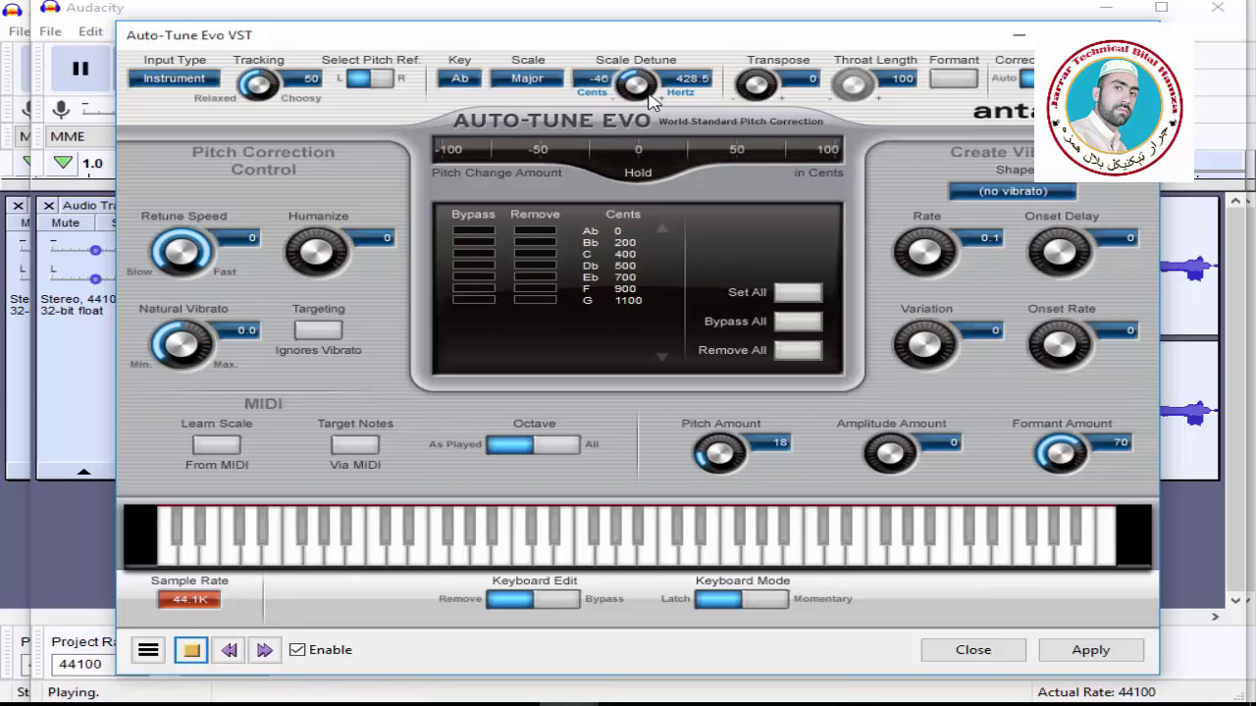
{"action": "left_click_drag", "start_coordinate": [645, 93], "coordinate": [644, 86]}
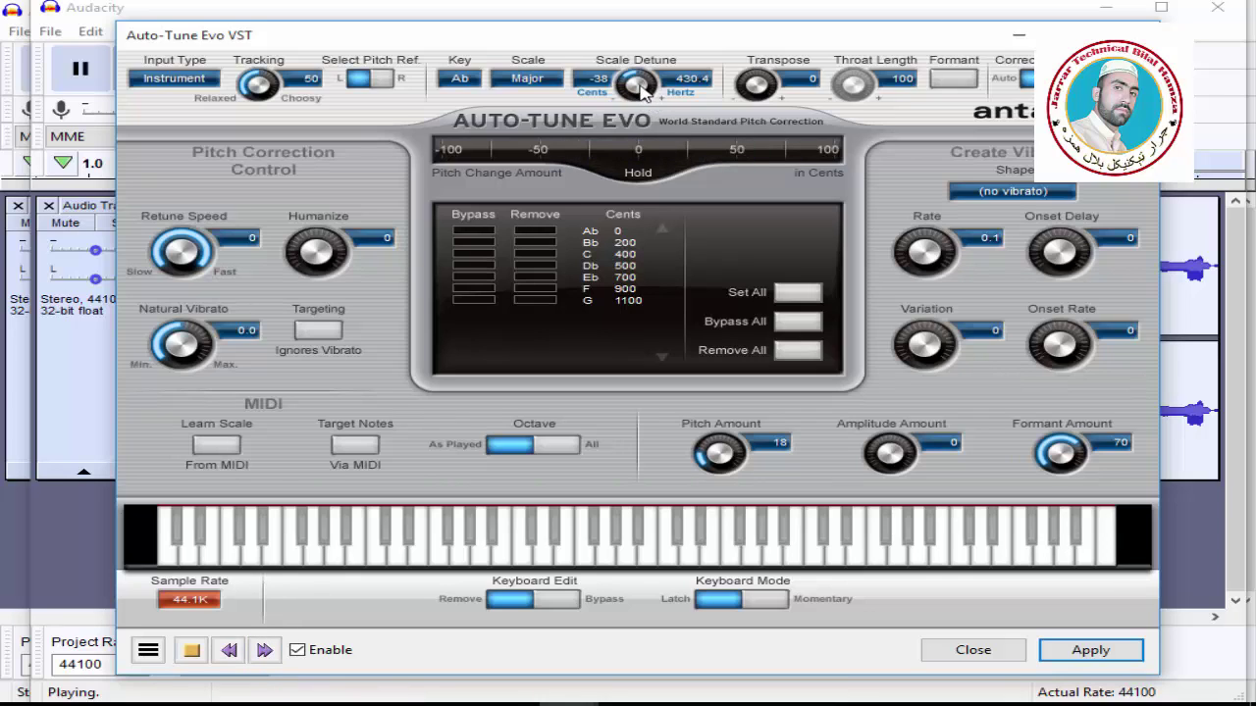
{"action": "left_click", "coordinate": [191, 651]}
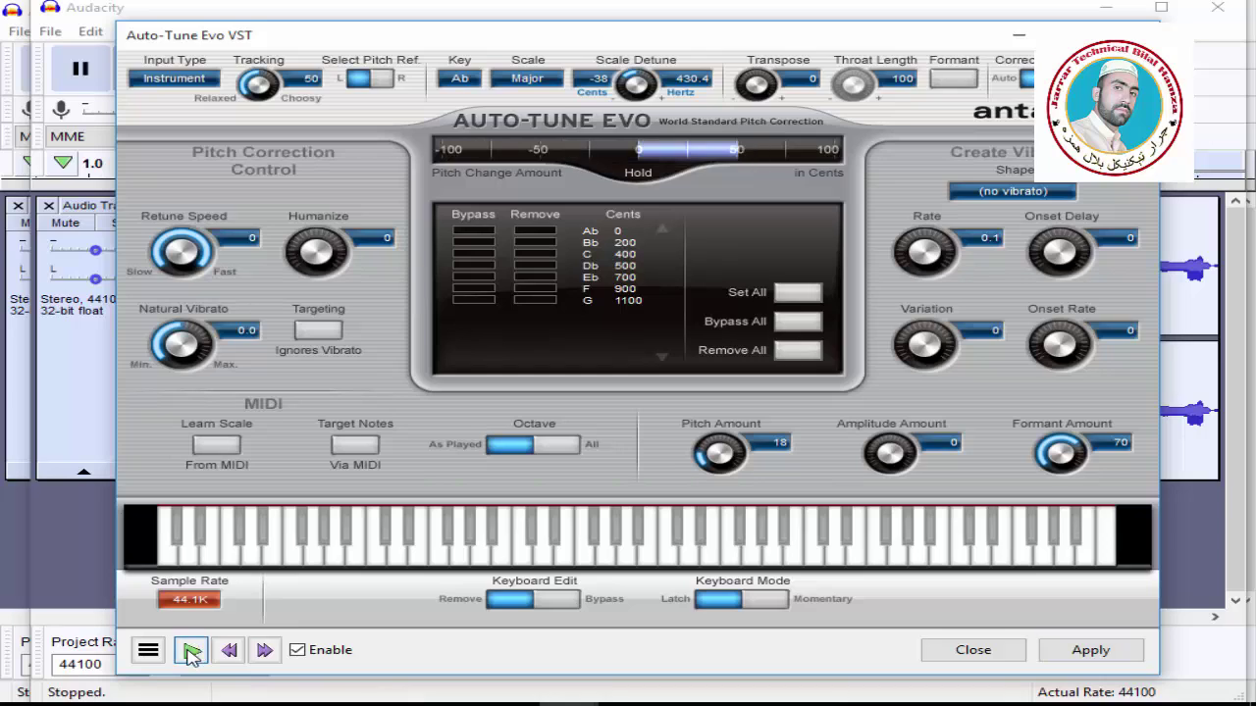
Set Retune Speed to 4, apply the Auto-Tune Evo effect to the track, and briefly play back the result.
{"action": "left_click_drag", "start_coordinate": [208, 265], "coordinate": [203, 274]}
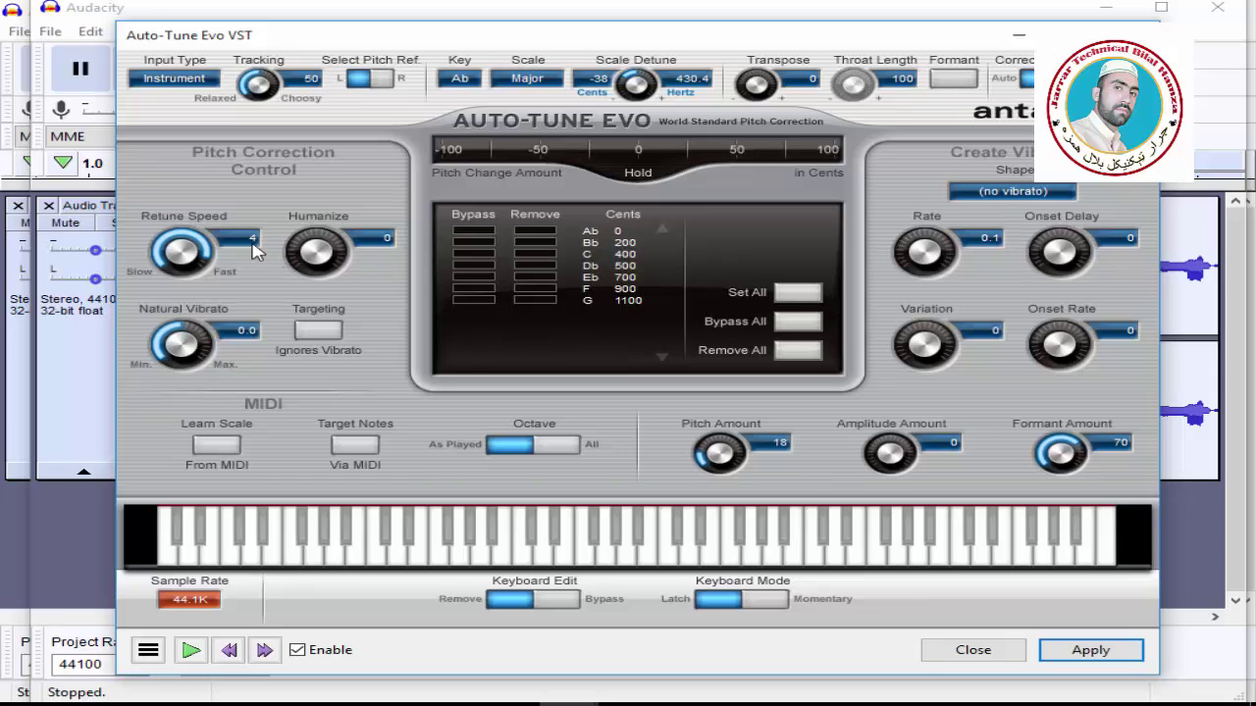
{"action": "left_click", "coordinate": [1110, 658]}
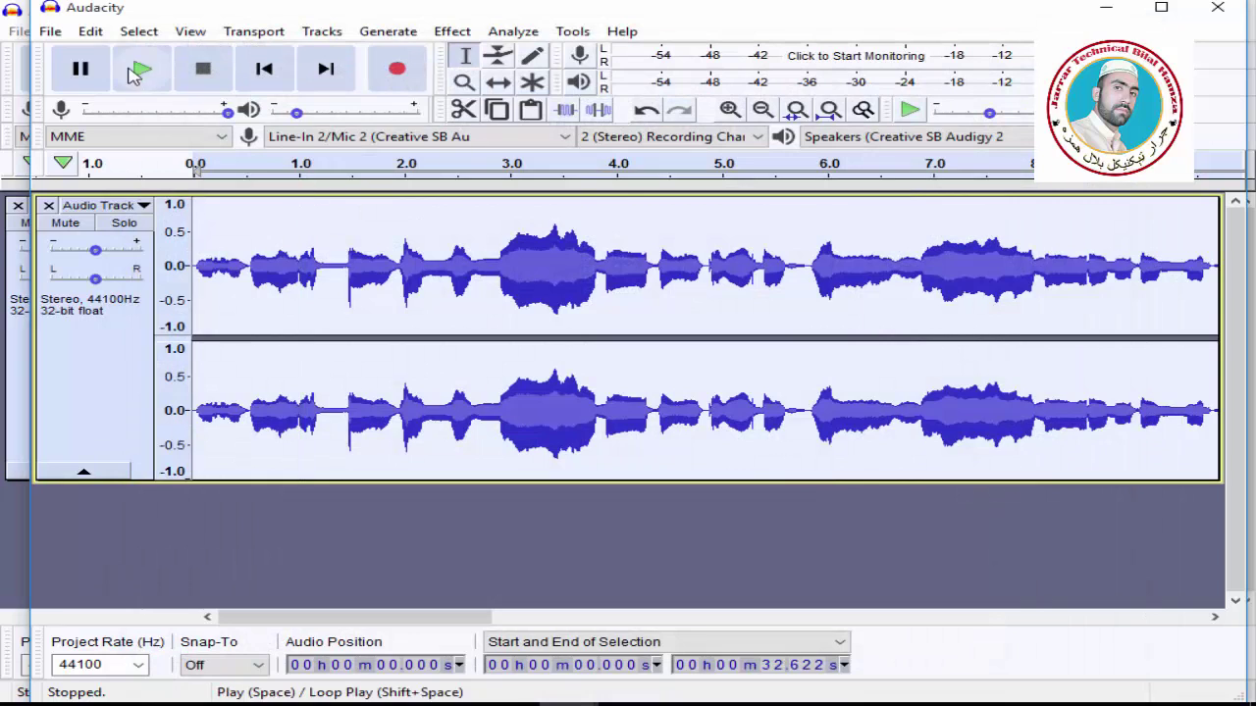
{"action": "left_click", "coordinate": [139, 70]}
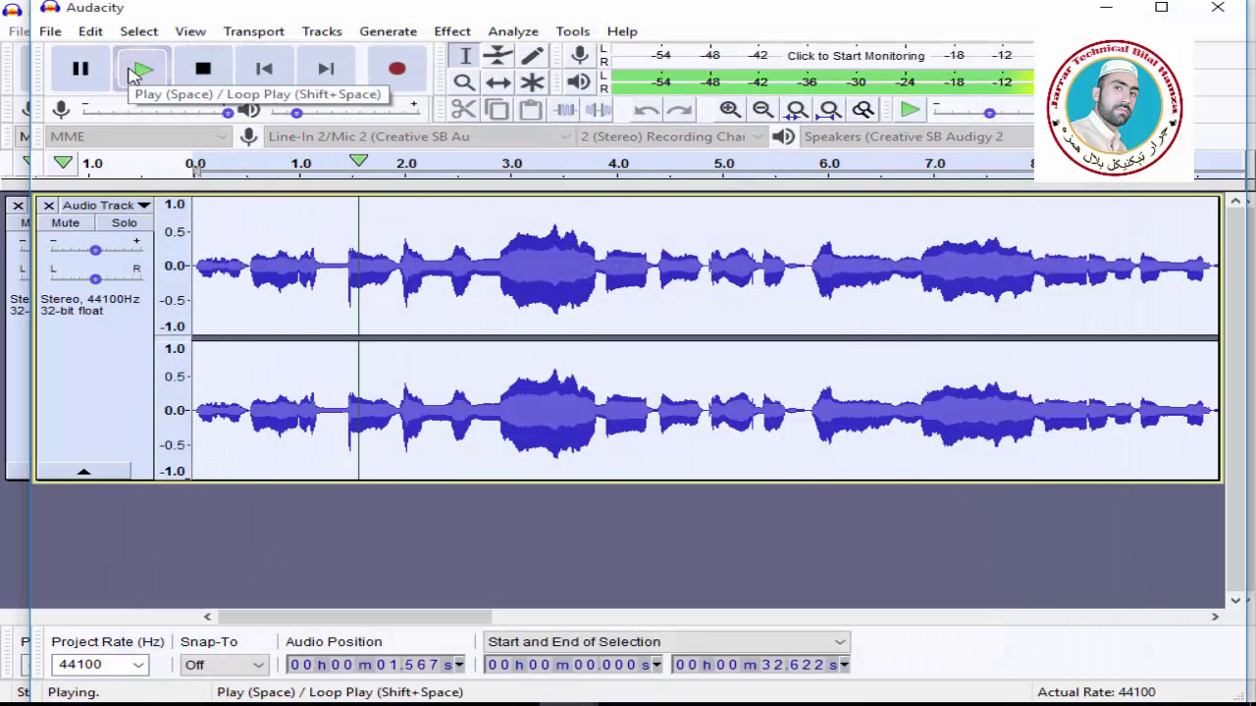
{"action": "left_click", "coordinate": [201, 69]}
Preview and apply an Echo with a delay time of 0.5 seconds and a decay factor of 0.3.
{"action": "left_click", "coordinate": [451, 32]}
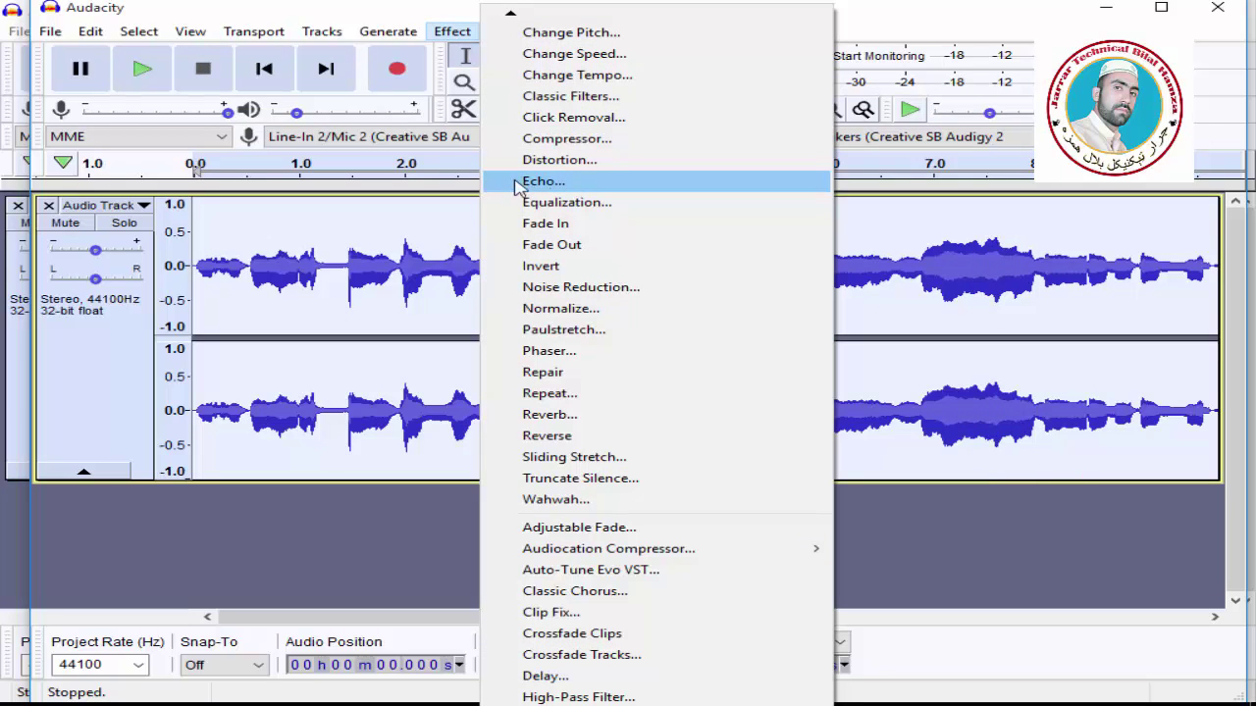
{"action": "left_click", "coordinate": [544, 182]}
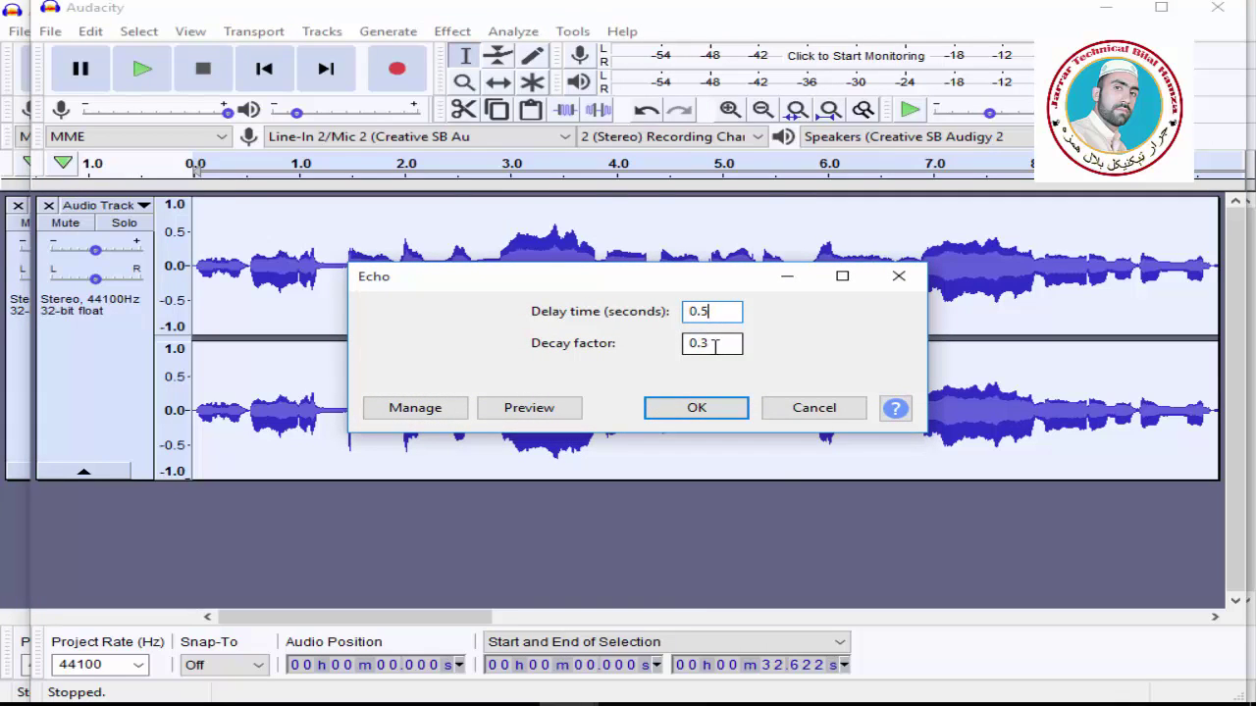
{"action": "left_click", "coordinate": [507, 410]}
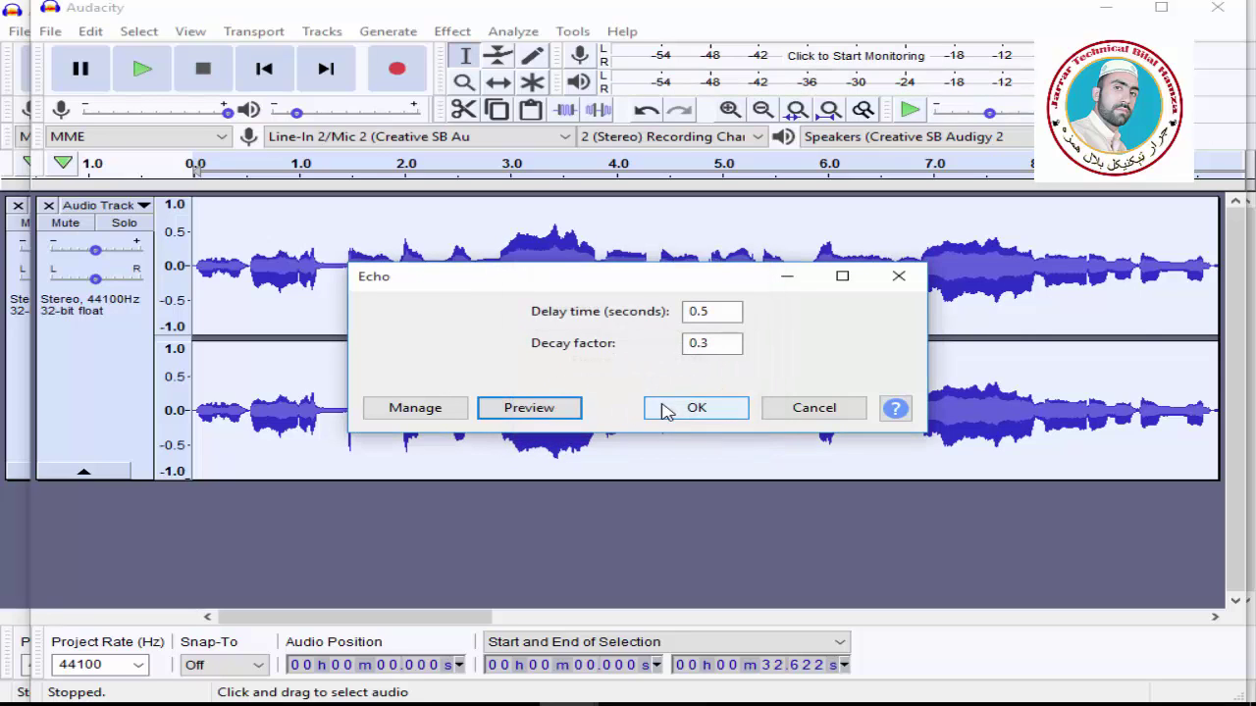
{"action": "left_click", "coordinate": [670, 413]}
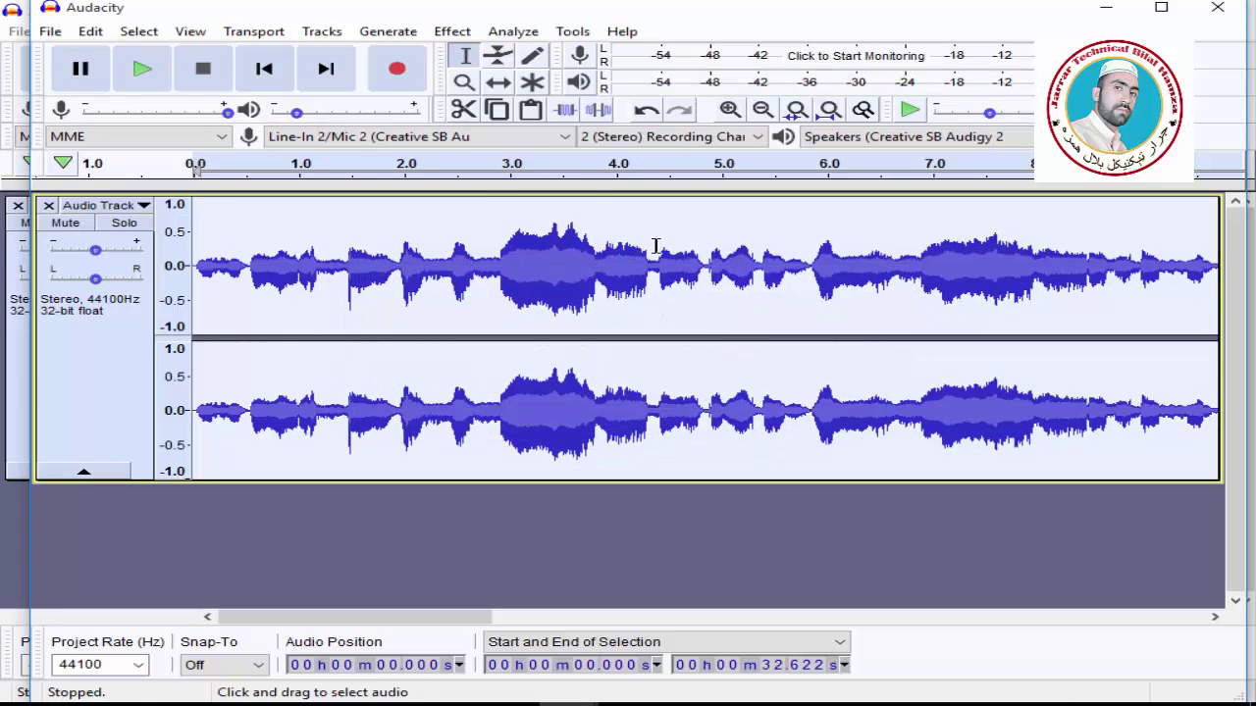
Shape the Equalization curve to about 9 dB below 4000 Hz, rising to about 26 dB above 10000 Hz.
{"action": "left_click", "coordinate": [452, 32]}
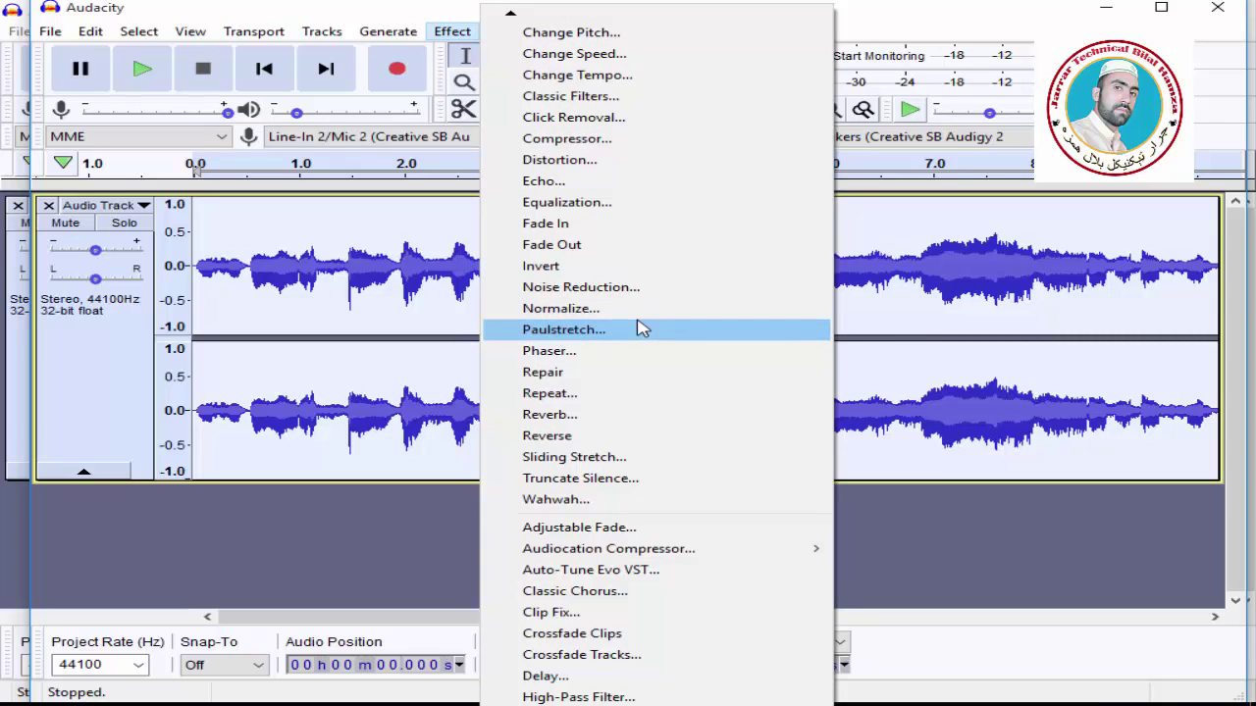
{"action": "left_click", "coordinate": [540, 201]}
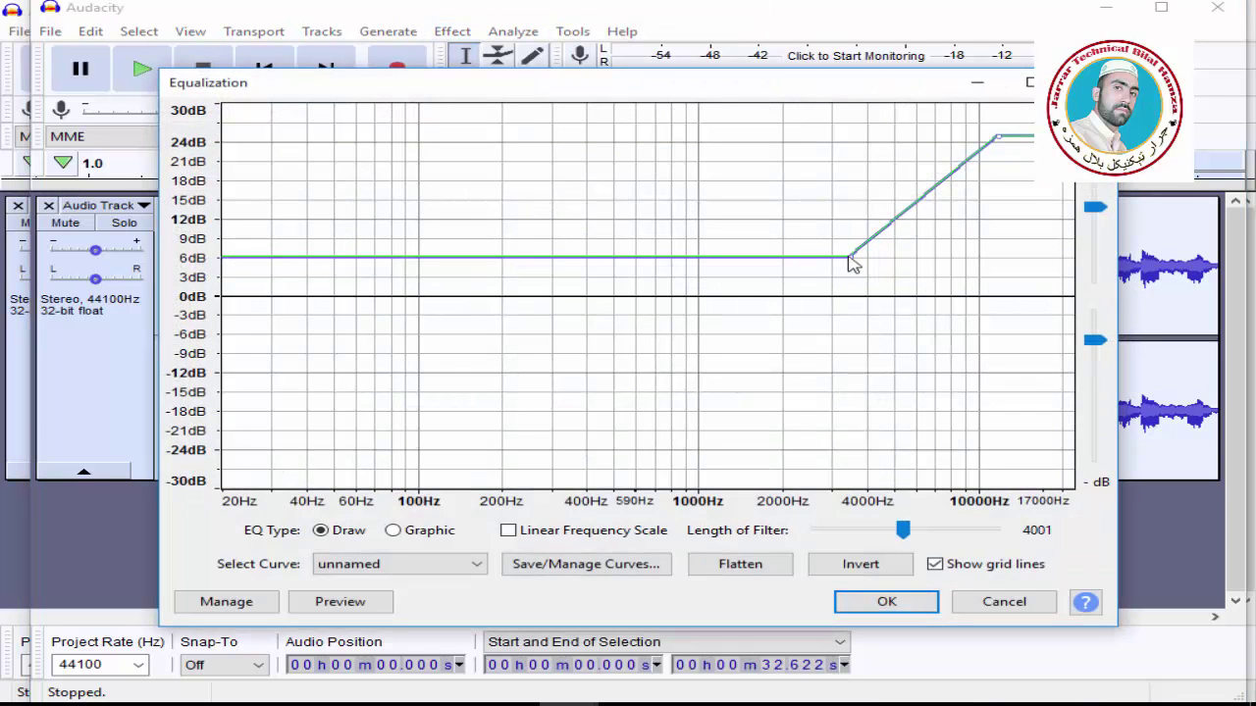
{"action": "left_click_drag", "start_coordinate": [852, 263], "coordinate": [853, 300]}
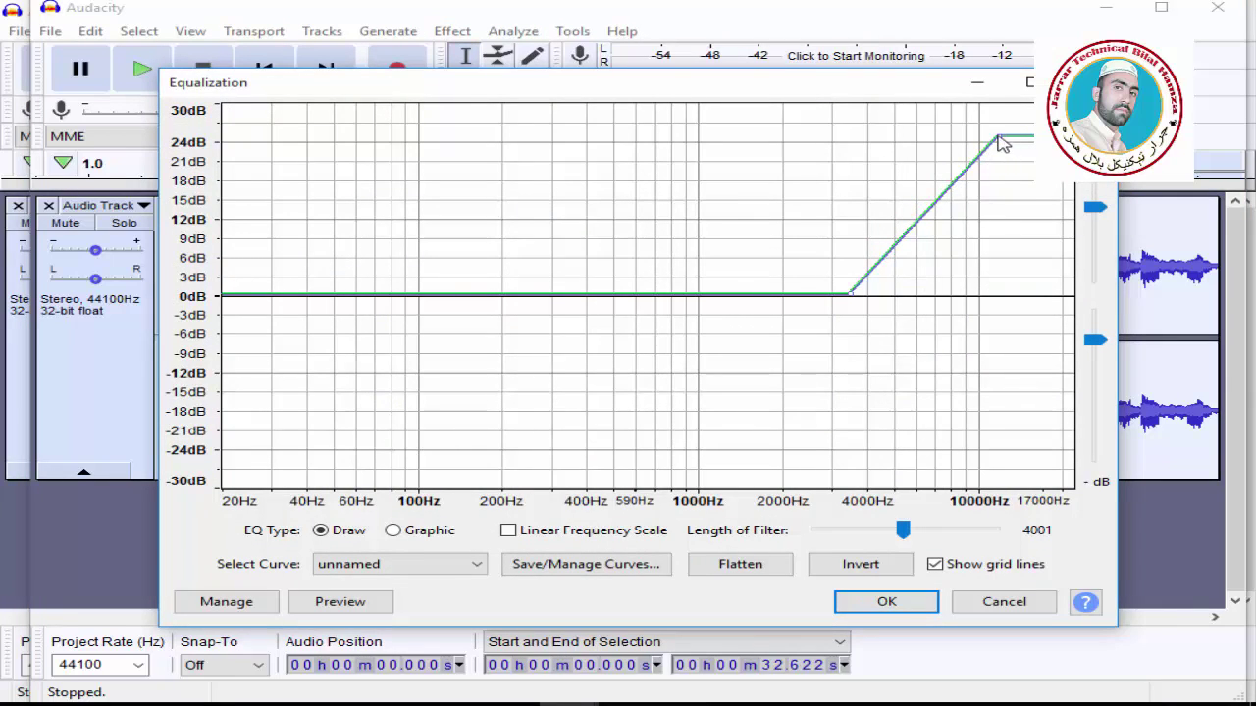
{"action": "left_click_drag", "start_coordinate": [1001, 144], "coordinate": [1015, 297]}
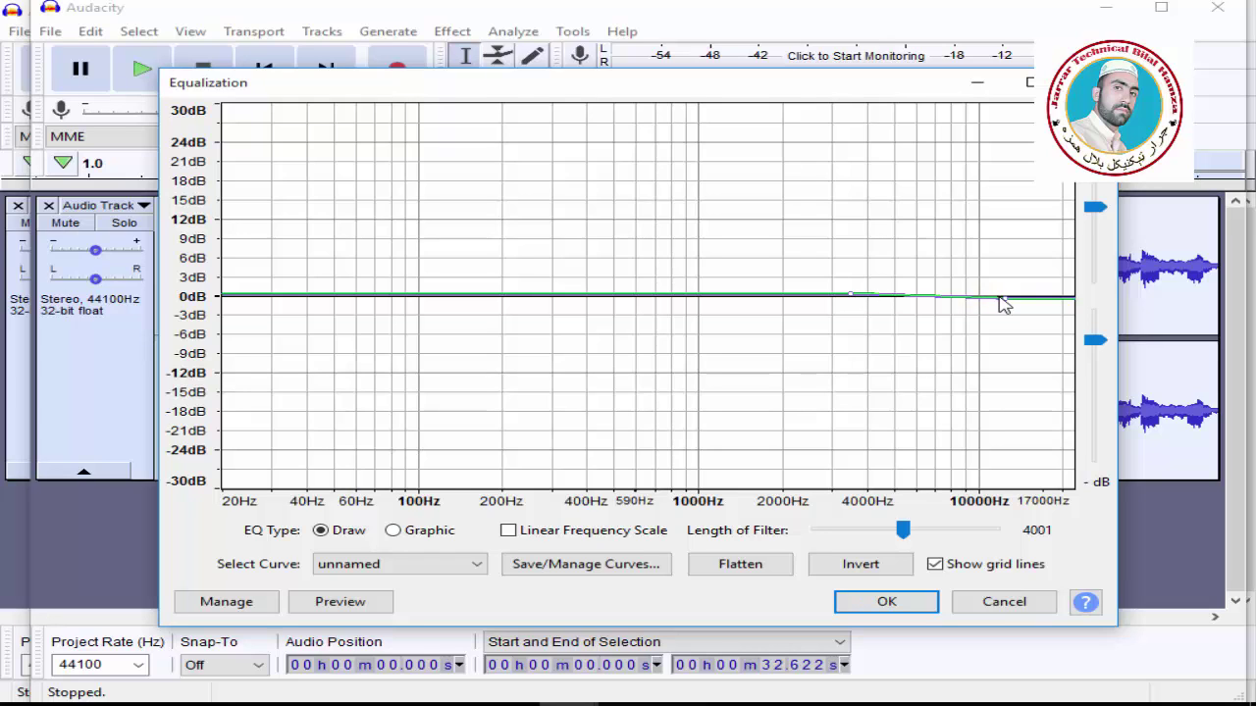
{"action": "left_click_drag", "start_coordinate": [1005, 299], "coordinate": [995, 131]}
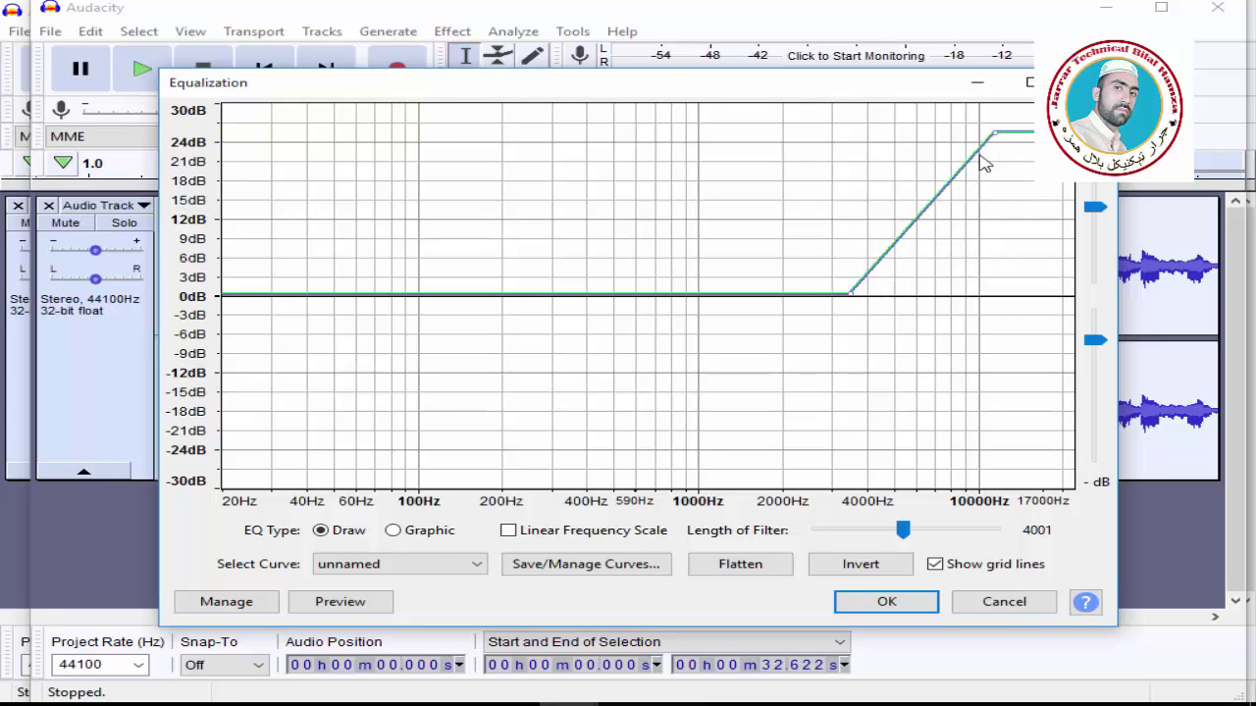
{"action": "left_click_drag", "start_coordinate": [855, 301], "coordinate": [853, 236]}
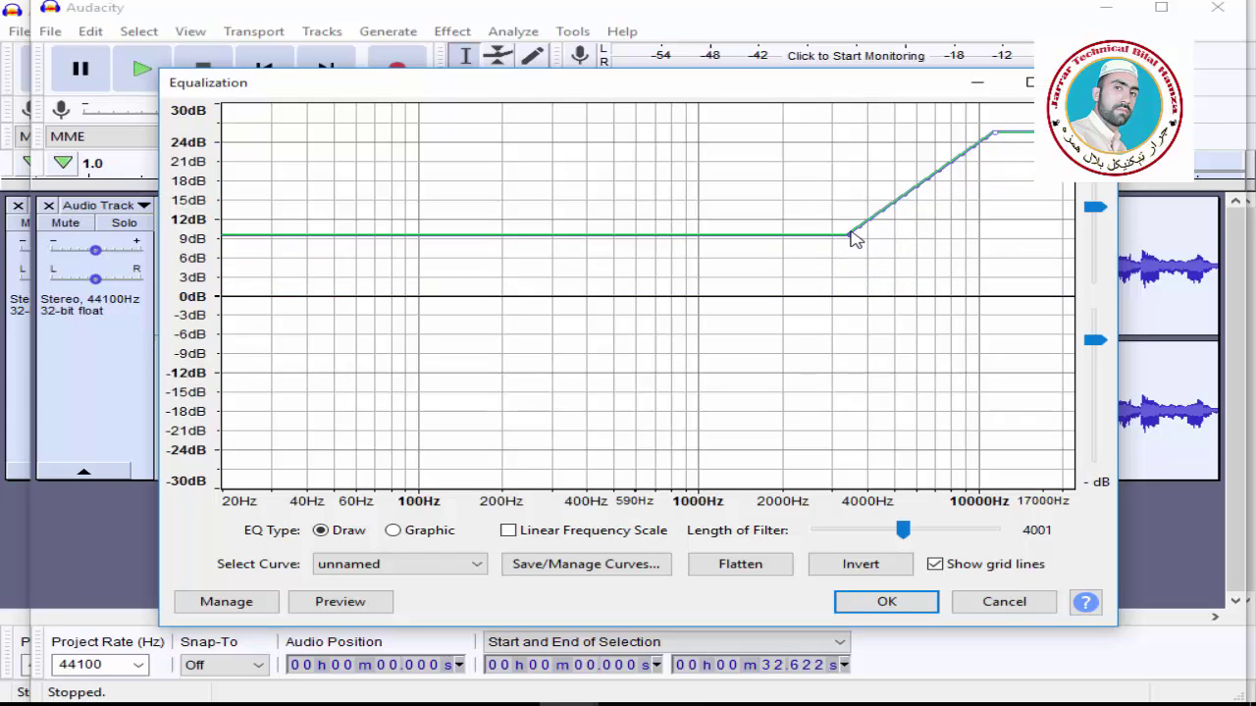
Preview the equalization curve and try it on the track, and undo the applied equalization.
{"action": "left_click", "coordinate": [342, 603]}
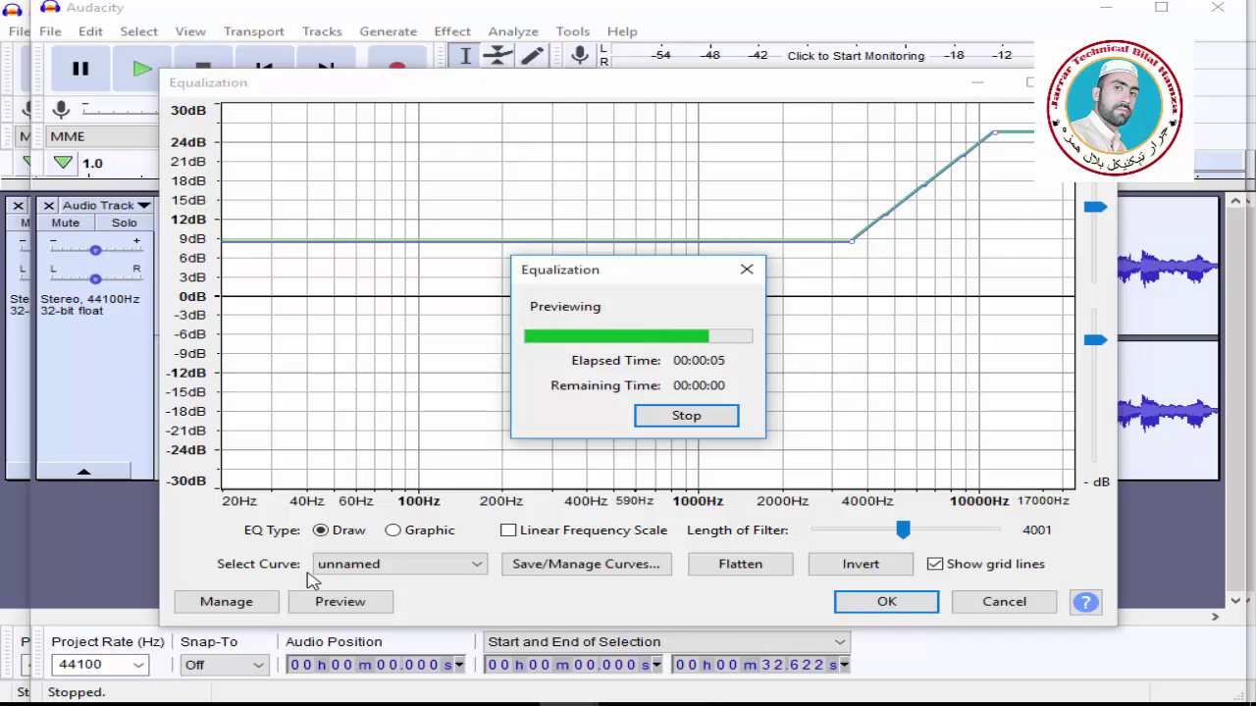
{"action": "left_click", "coordinate": [856, 603]}
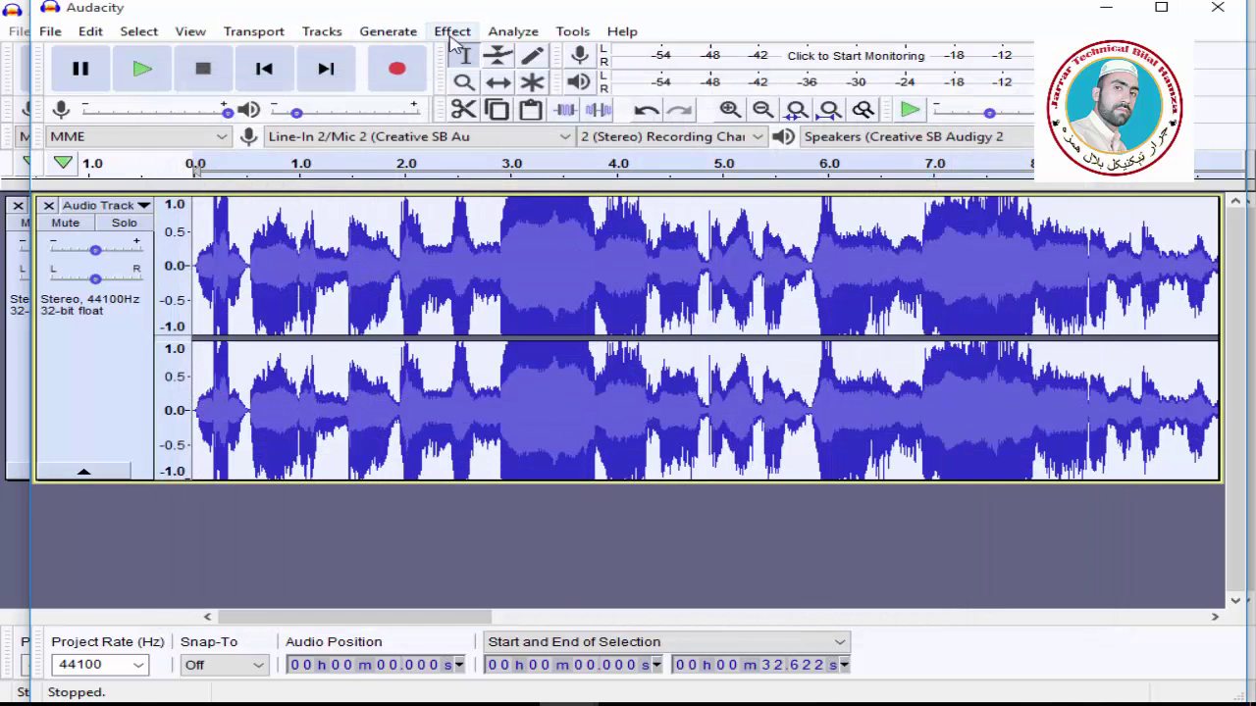
{"action": "left_click", "coordinate": [333, 33]}
{"action": "mouse_move", "coordinate": [440, 36]}
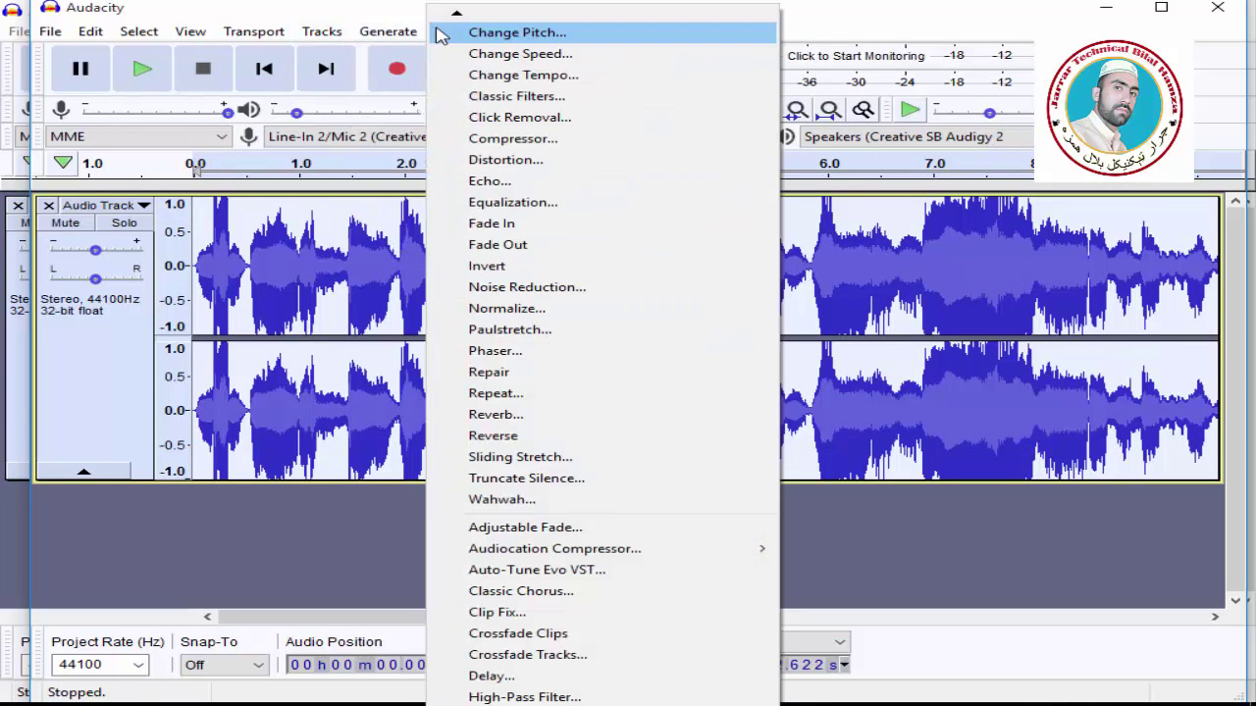
{"action": "key", "text": "Escape"}
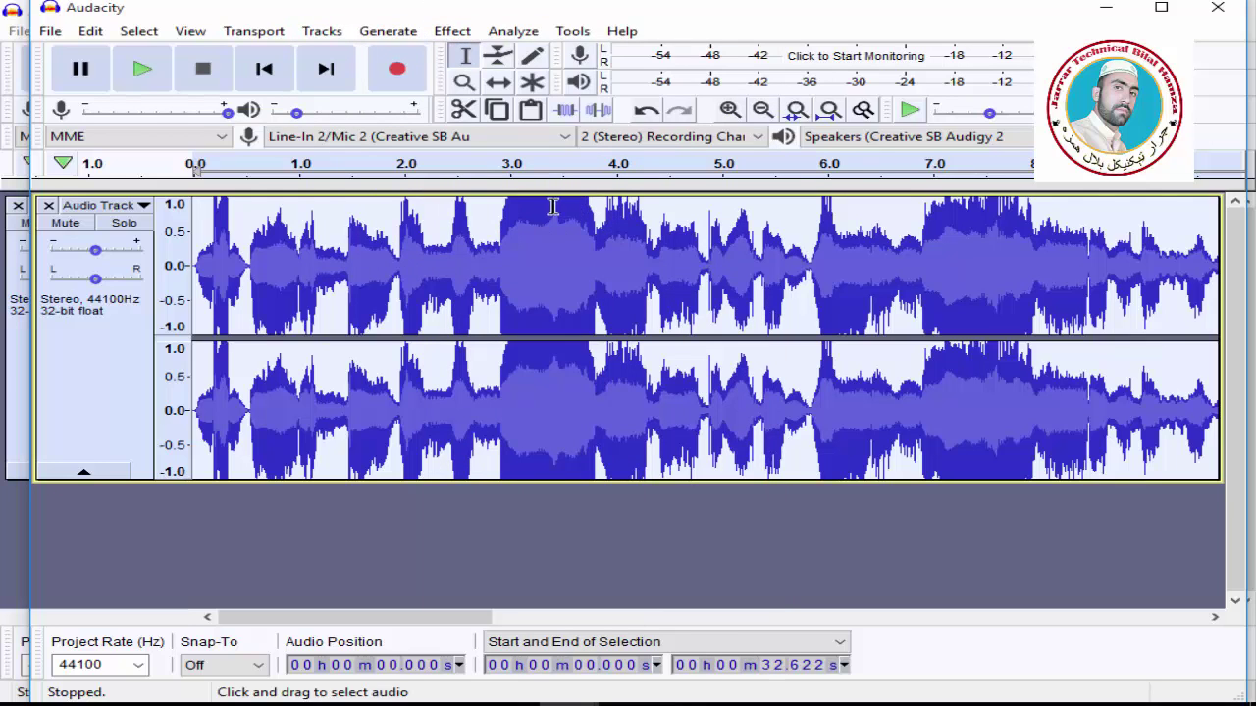
{"action": "left_click", "coordinate": [446, 32]}
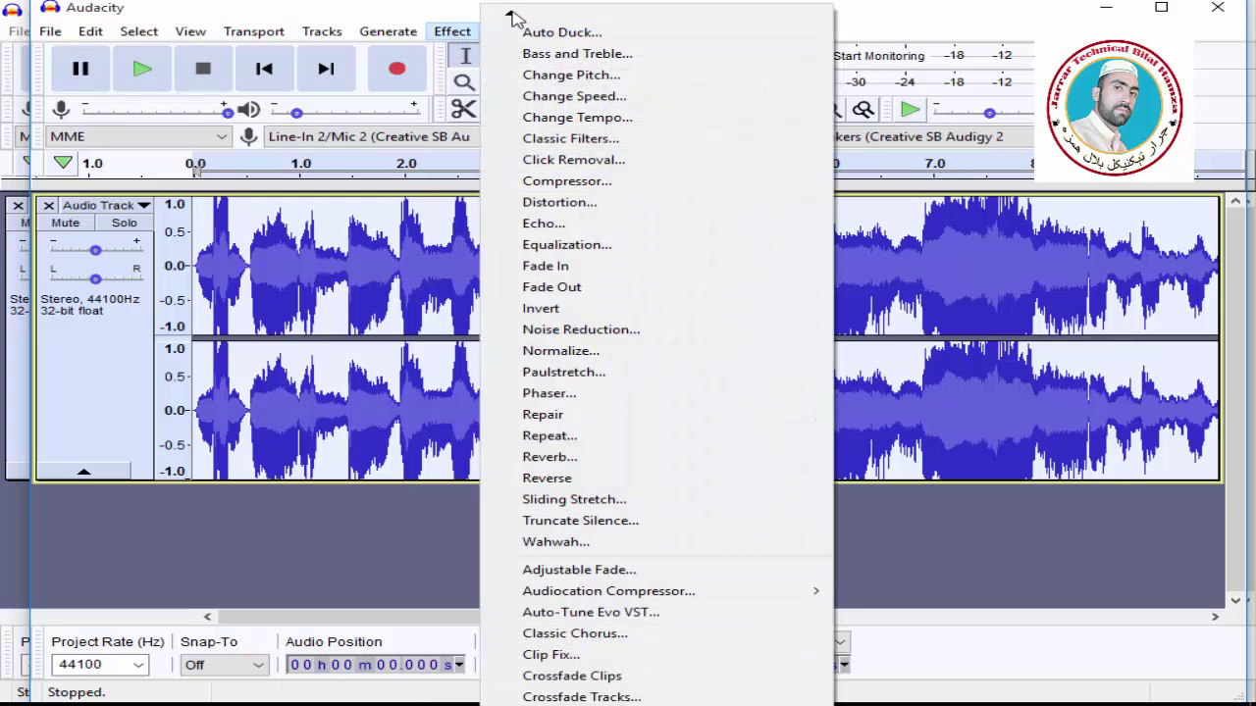
{"action": "key", "text": "Escape"}
{"action": "left_click", "coordinate": [459, 32]}
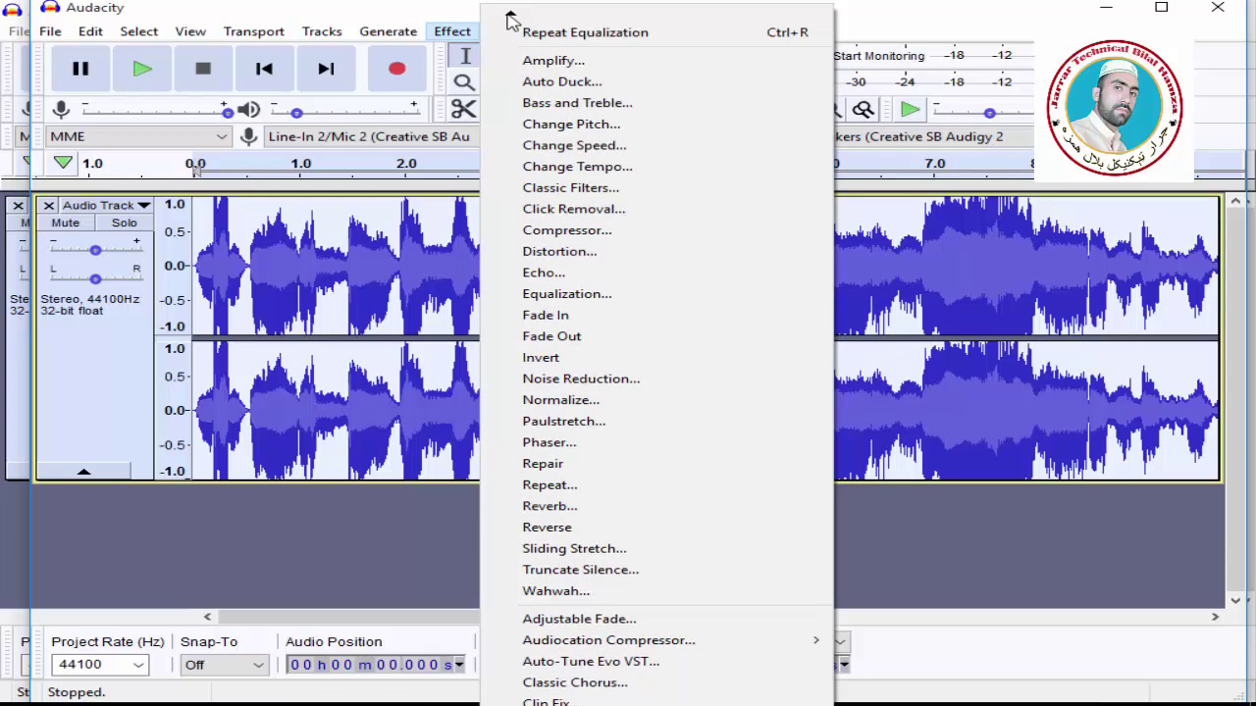
{"action": "left_click", "coordinate": [565, 40]}
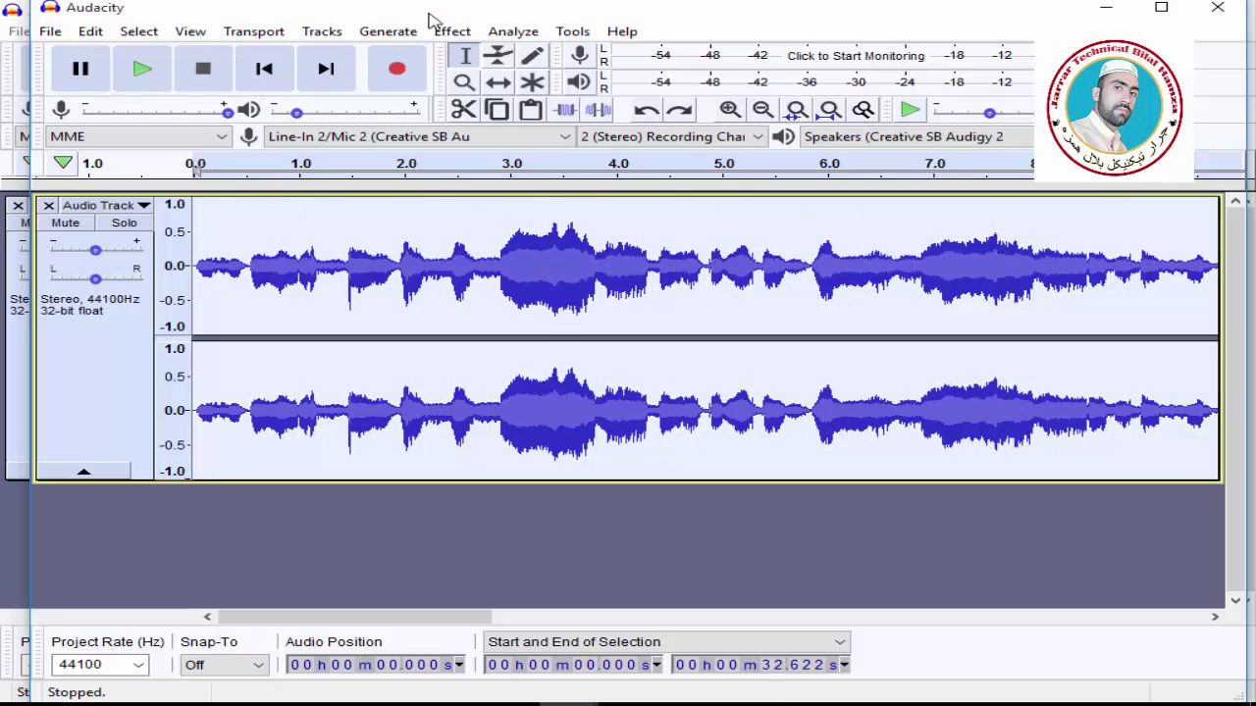
Lower the flat part of the Equalization curve below 4000 Hz to about 6 dB and confirm the curve.
{"action": "left_click", "coordinate": [453, 32]}
{"action": "left_click", "coordinate": [589, 301]}
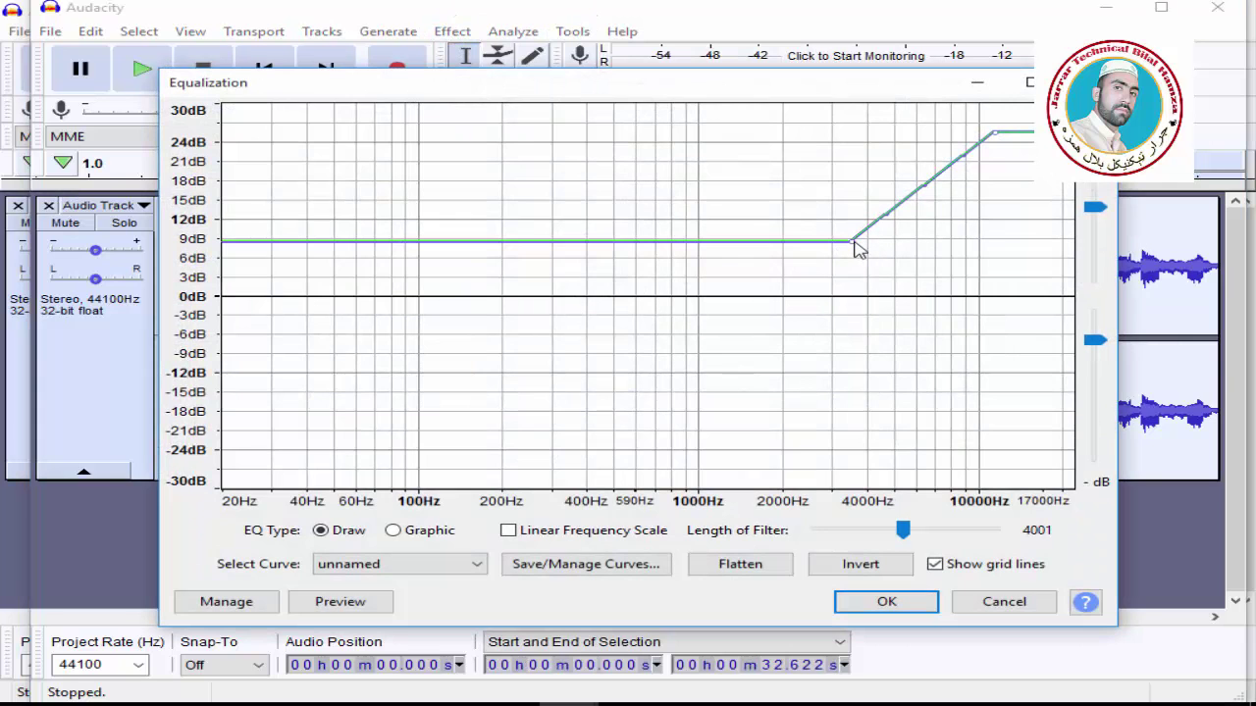
{"action": "left_click_drag", "start_coordinate": [851, 241], "coordinate": [852, 261]}
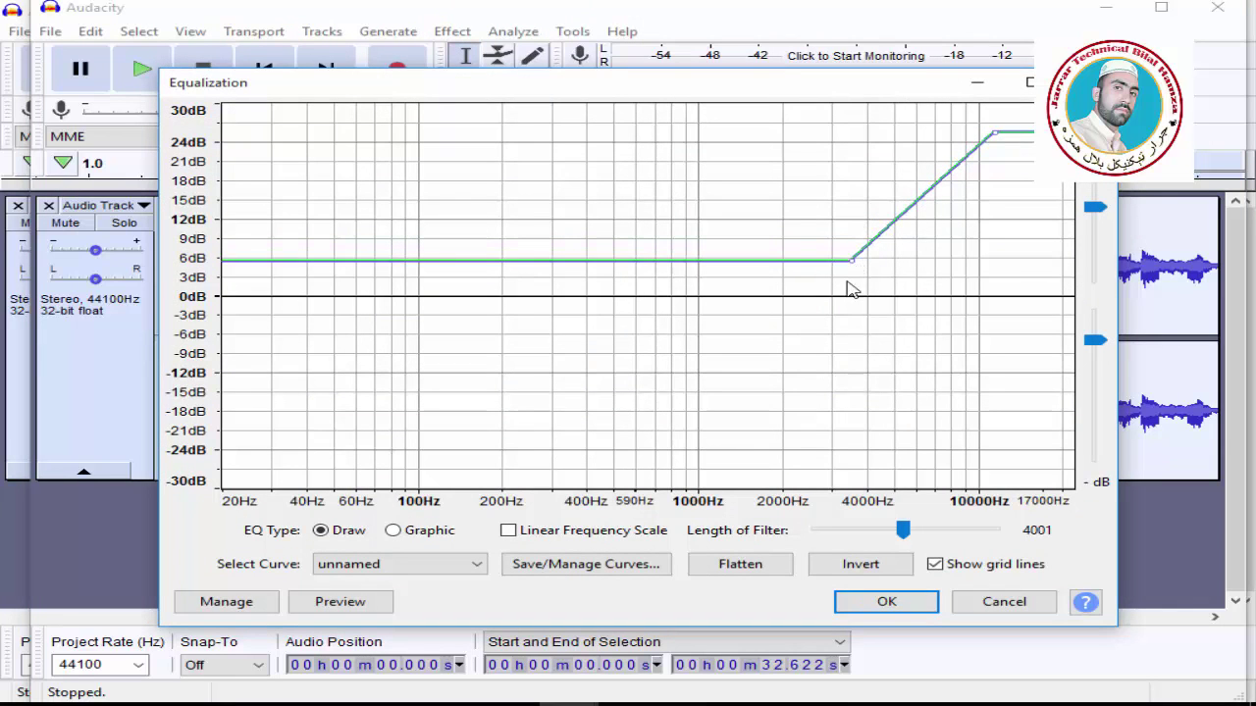
{"action": "left_click", "coordinate": [893, 602]}
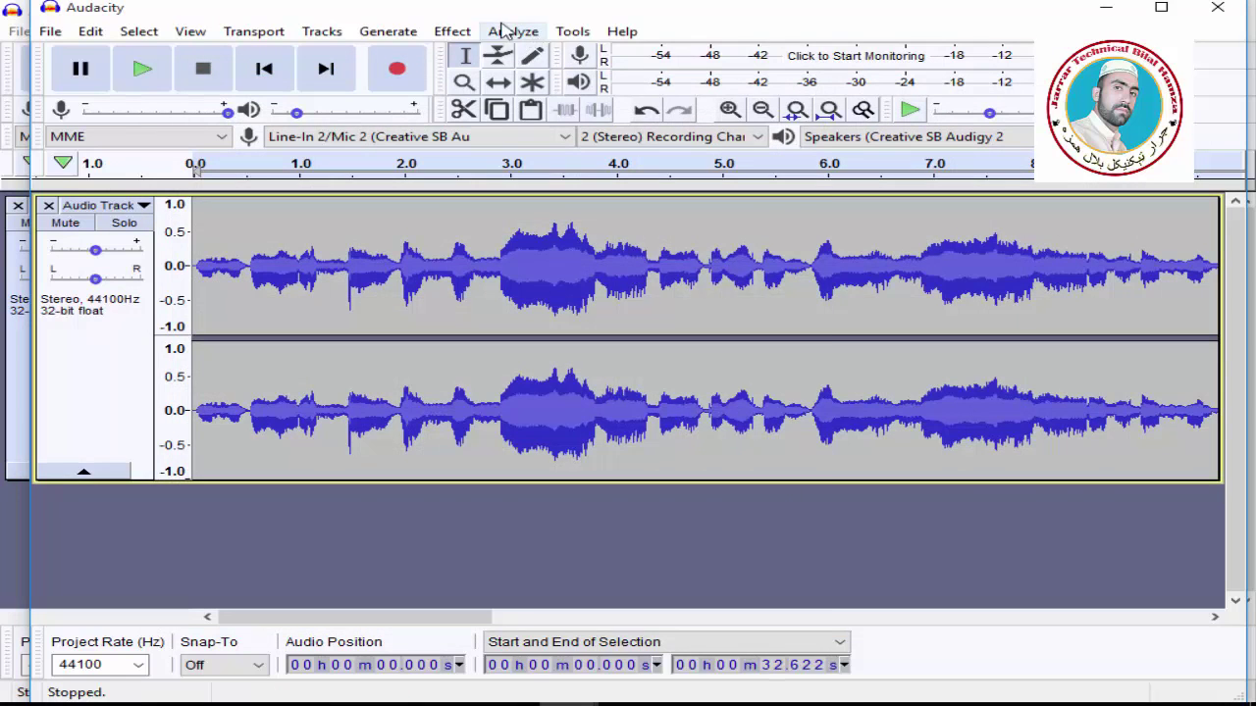
Try to repeat the last equalization on the track.
{"action": "left_click", "coordinate": [452, 31]}
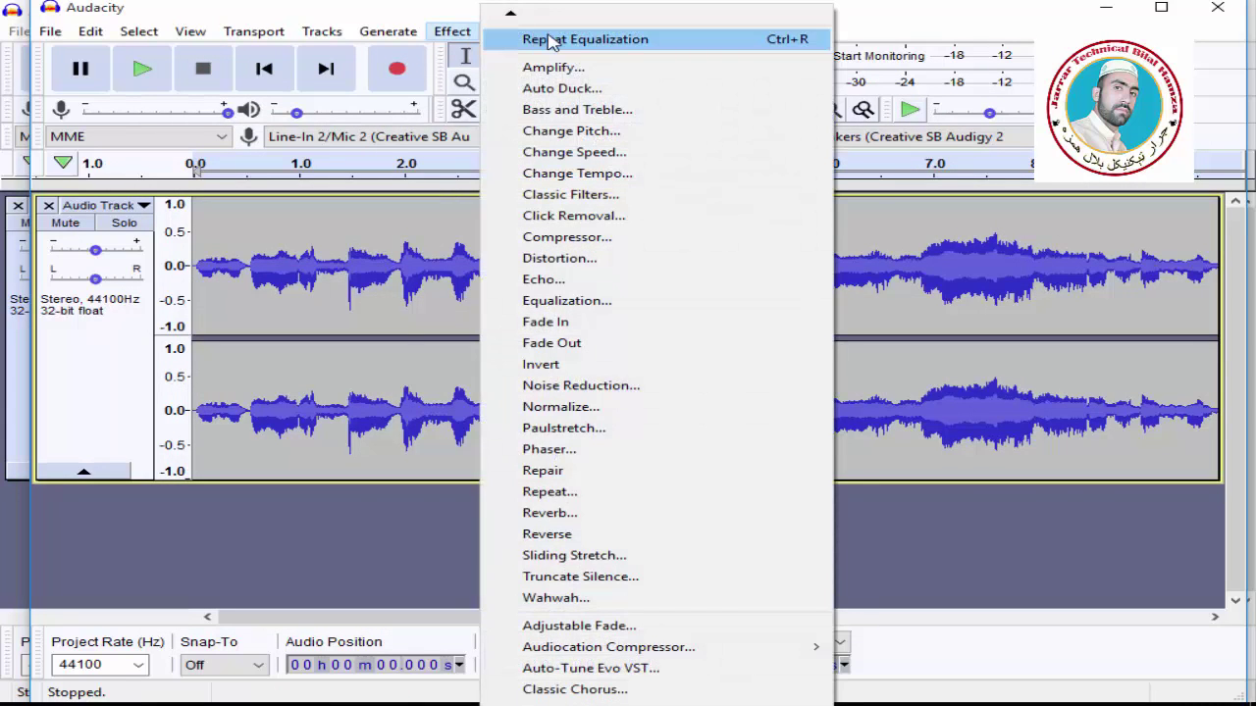
{"action": "left_click", "coordinate": [551, 42]}
{"action": "left_click", "coordinate": [764, 394]}
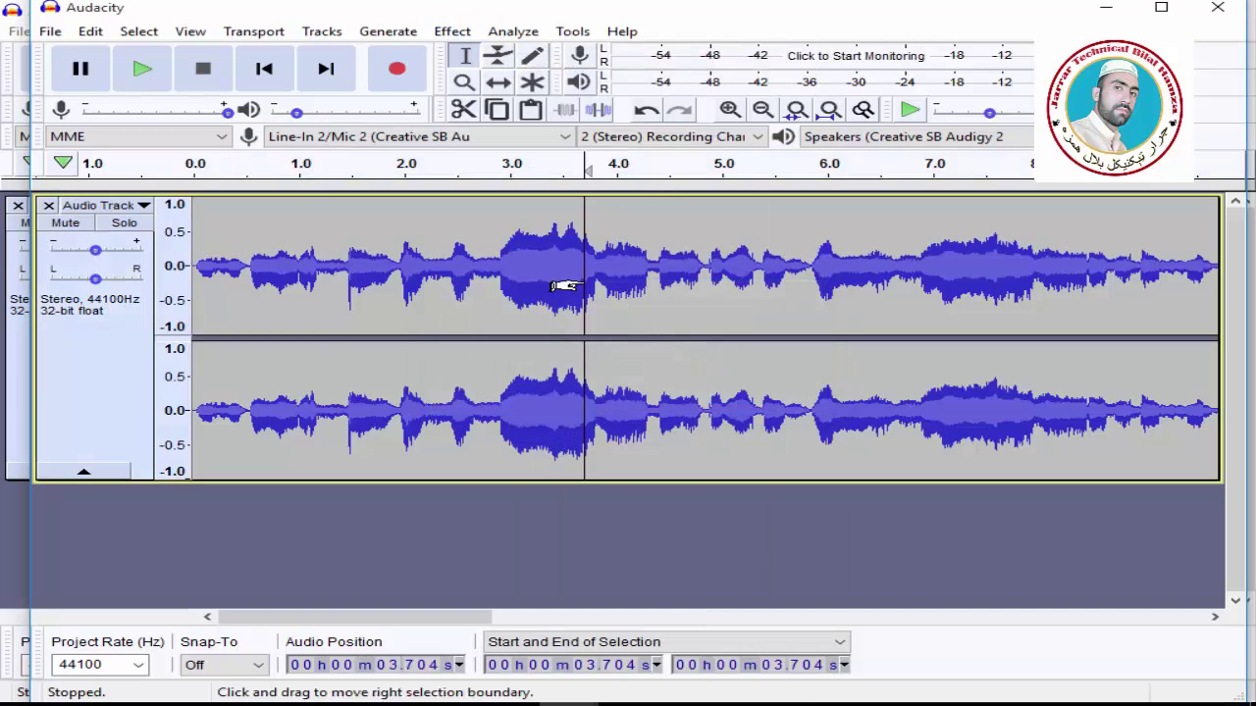
Select the whole audio track and apply the current Equalization curve to it.
{"action": "double_click", "coordinate": [582, 274]}
{"action": "left_click", "coordinate": [452, 32]}
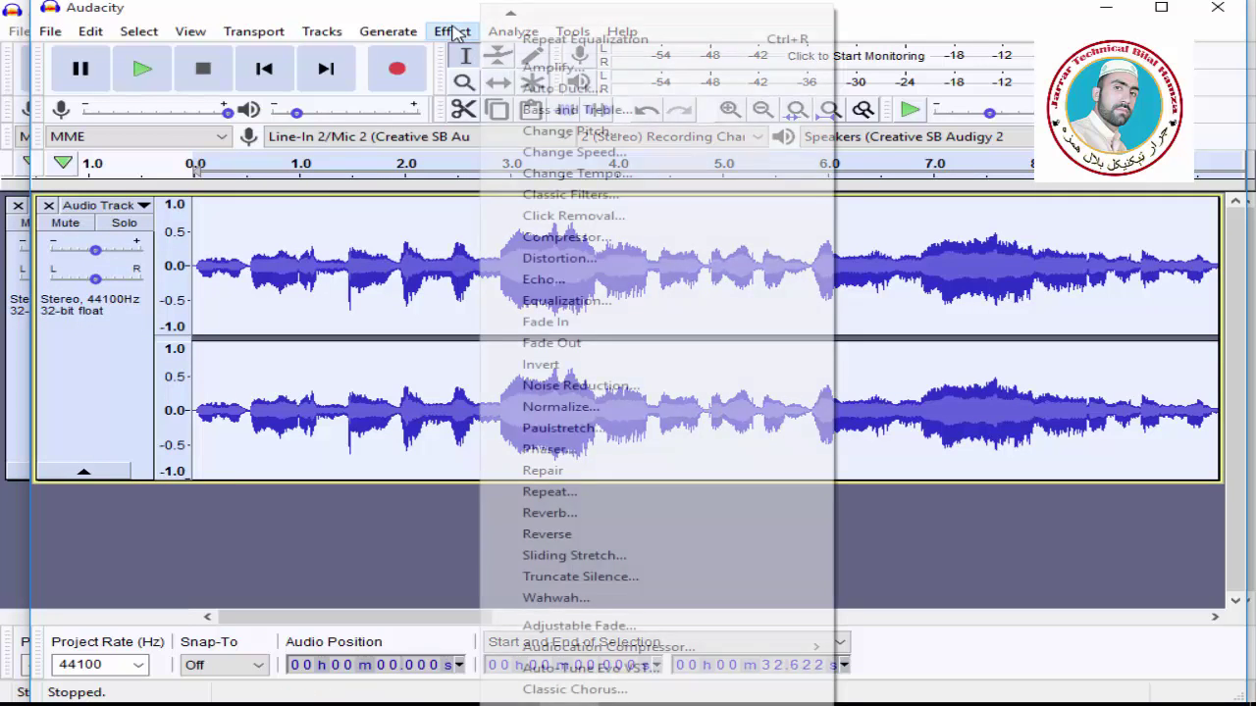
{"action": "left_click", "coordinate": [599, 301]}
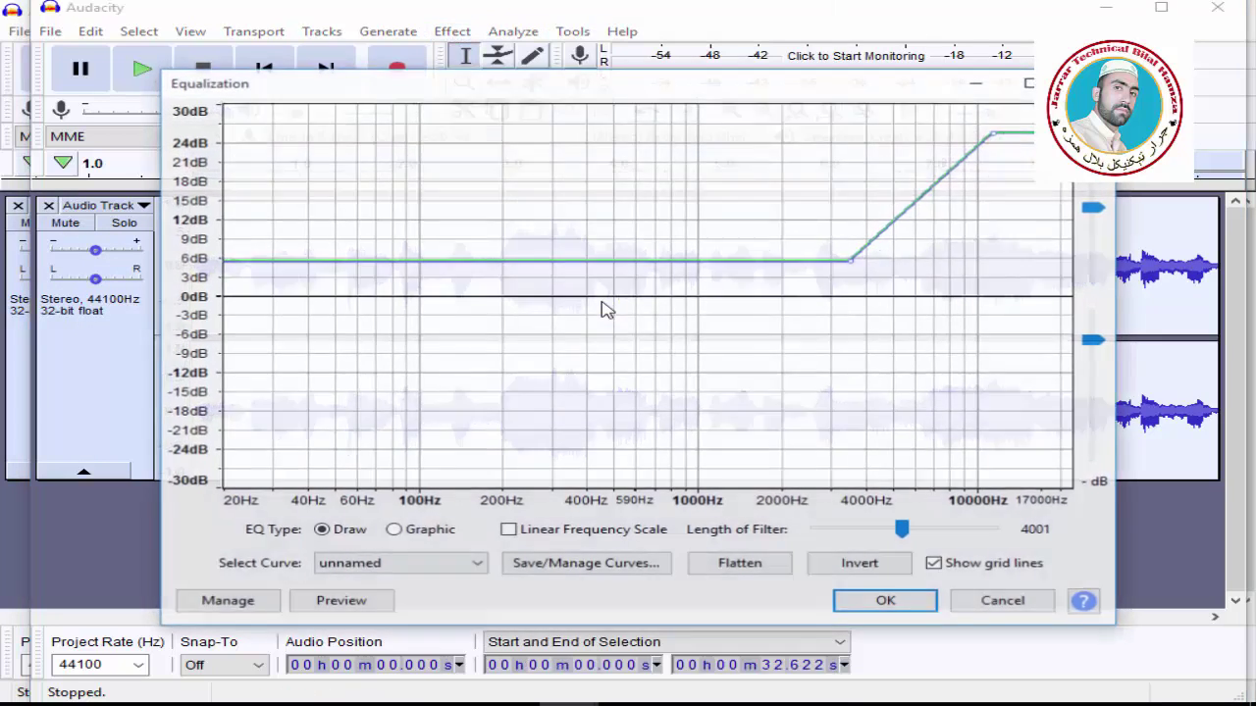
{"action": "left_click", "coordinate": [886, 601]}
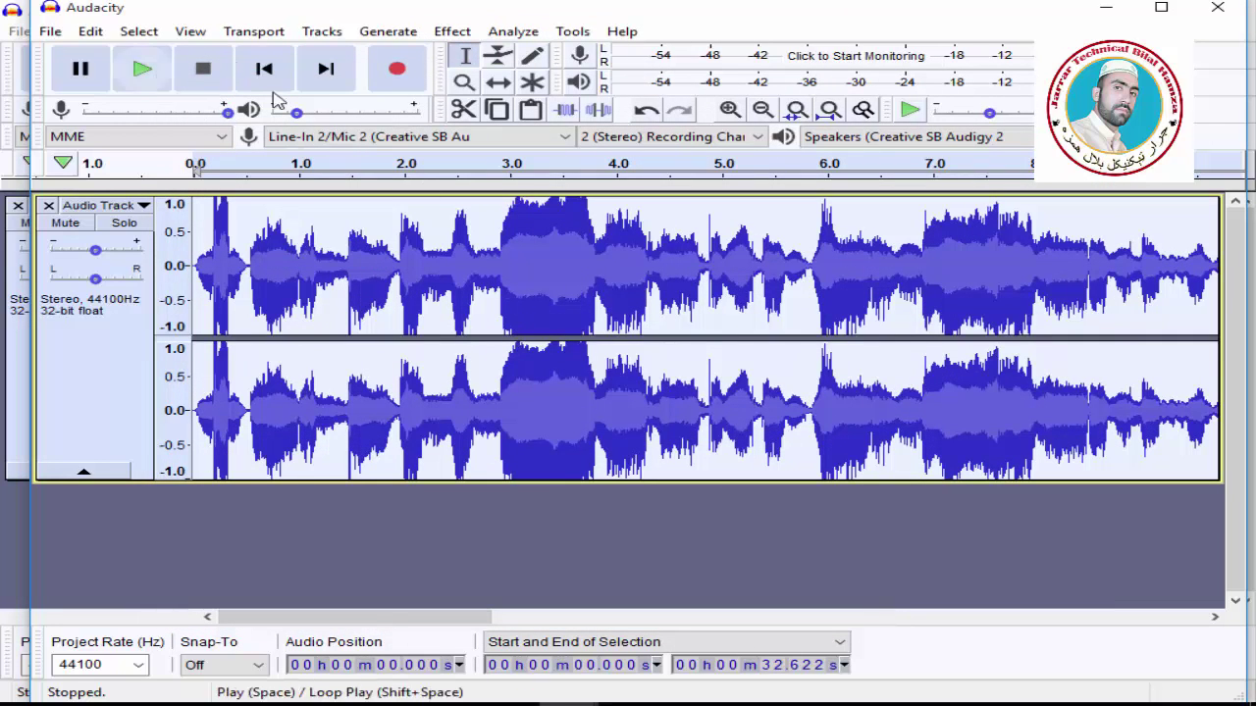
Apply Reverb to the whole track with the room size set to 25%.
{"action": "left_click", "coordinate": [453, 32]}
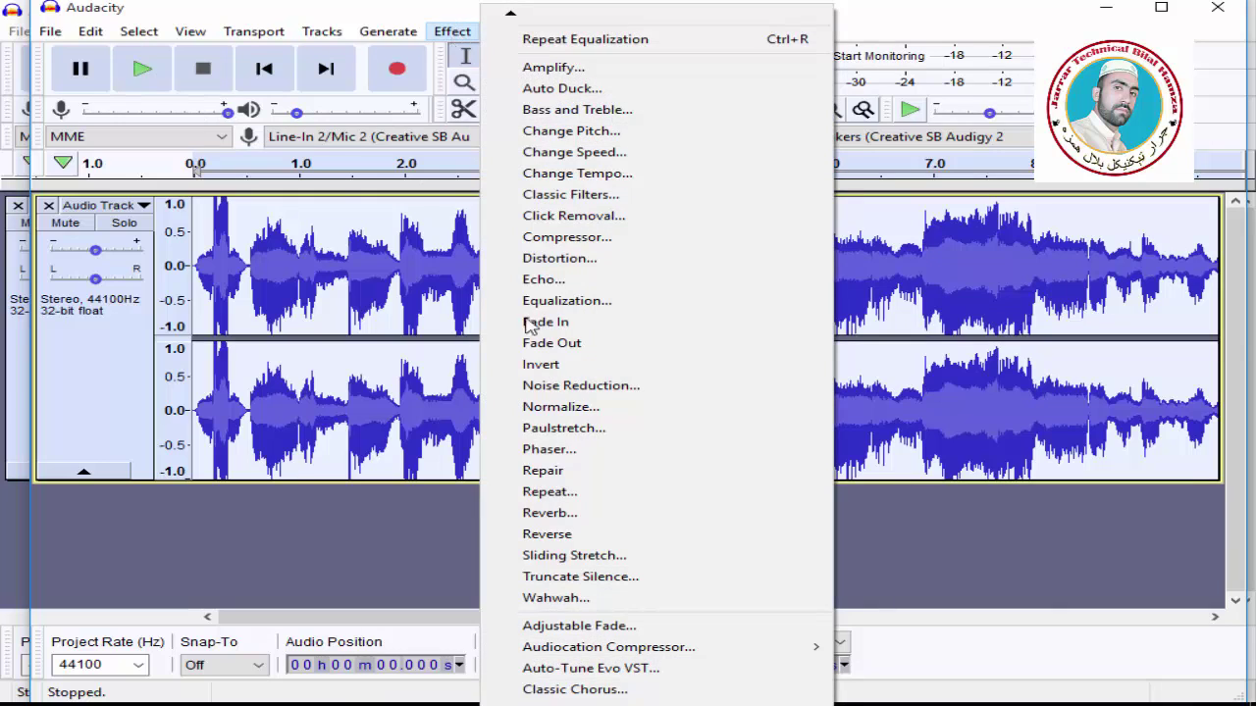
{"action": "left_click", "coordinate": [573, 513]}
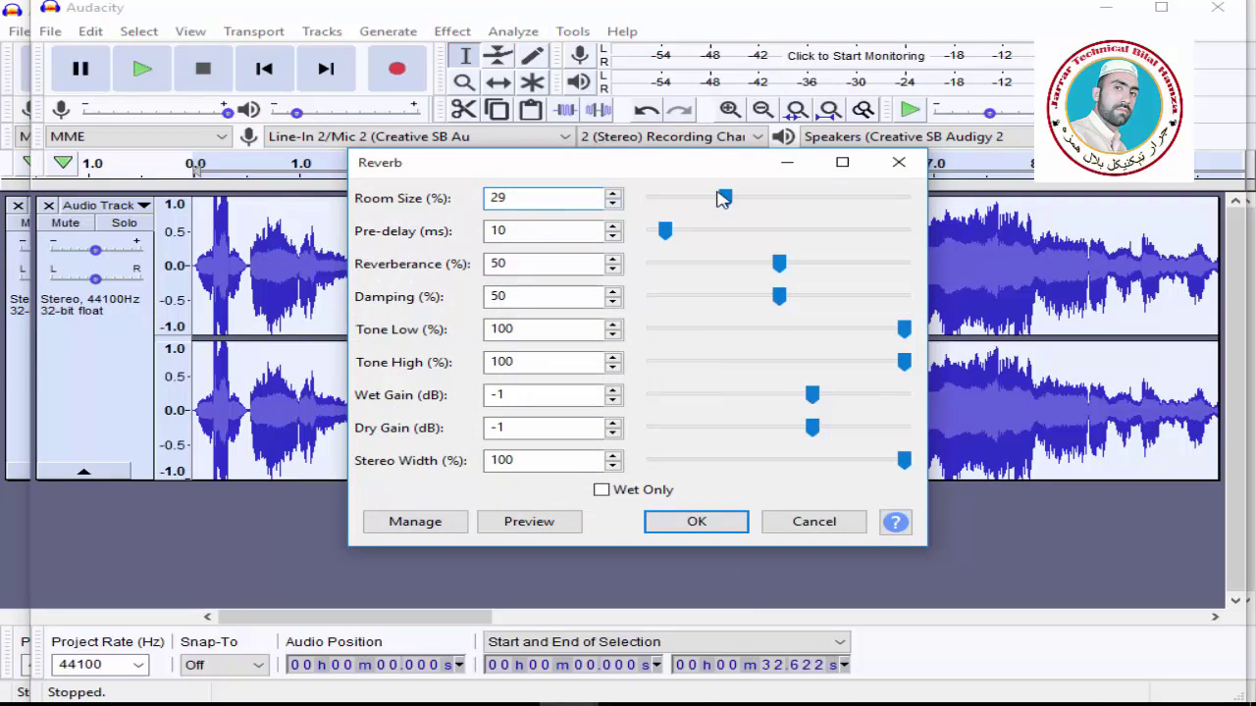
{"action": "left_click_drag", "start_coordinate": [724, 200], "coordinate": [718, 206]}
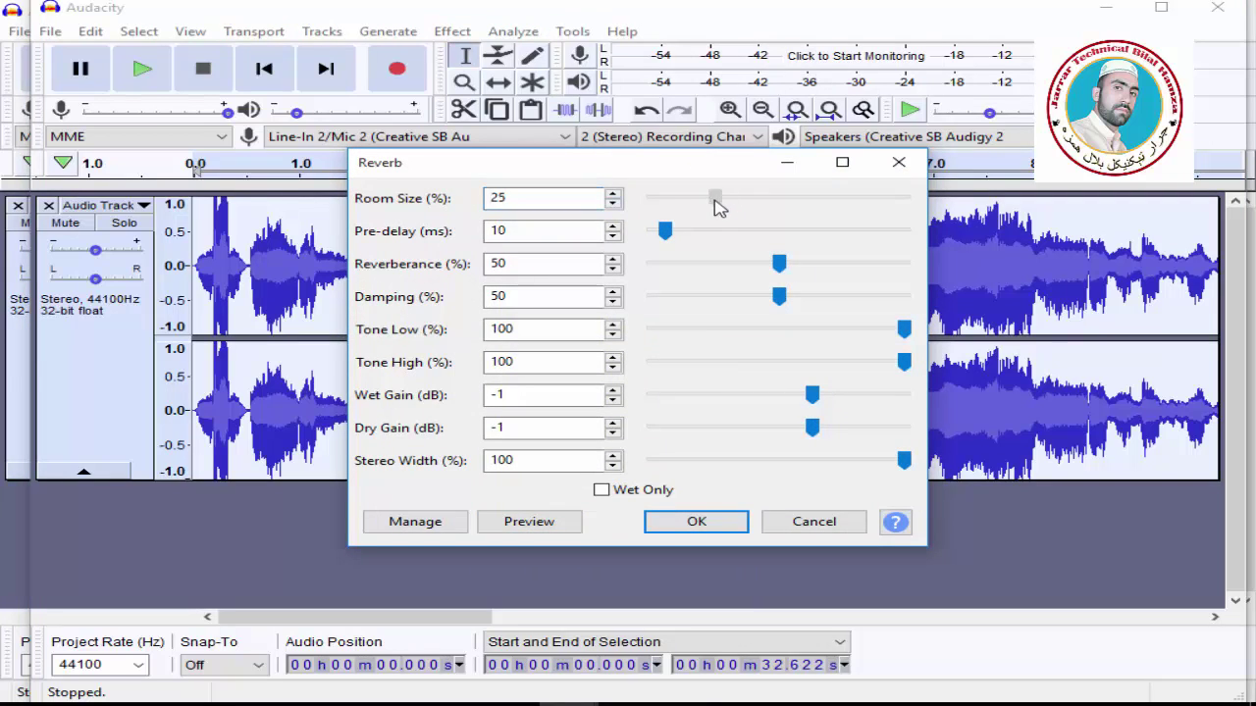
{"action": "left_click", "coordinate": [723, 524]}
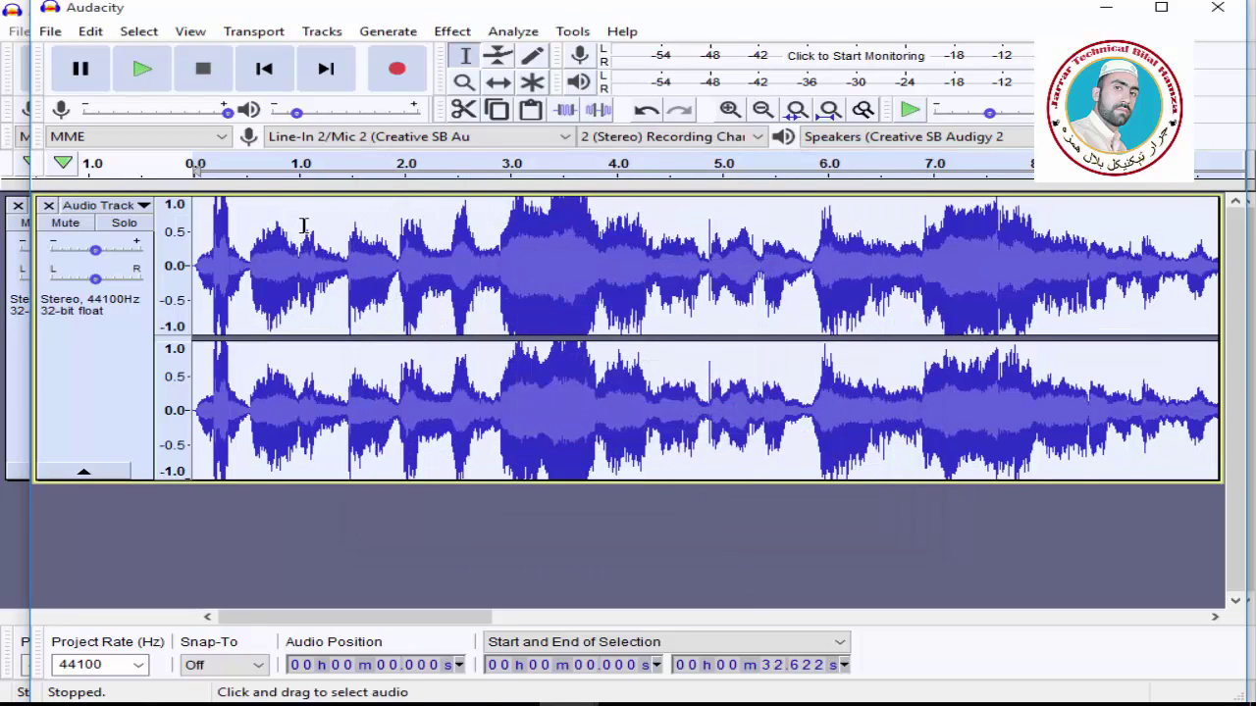
Play the track from the beginning, and replay it repeatedly from about 10.8 s and about 10.2 s.
{"action": "left_click", "coordinate": [142, 70]}
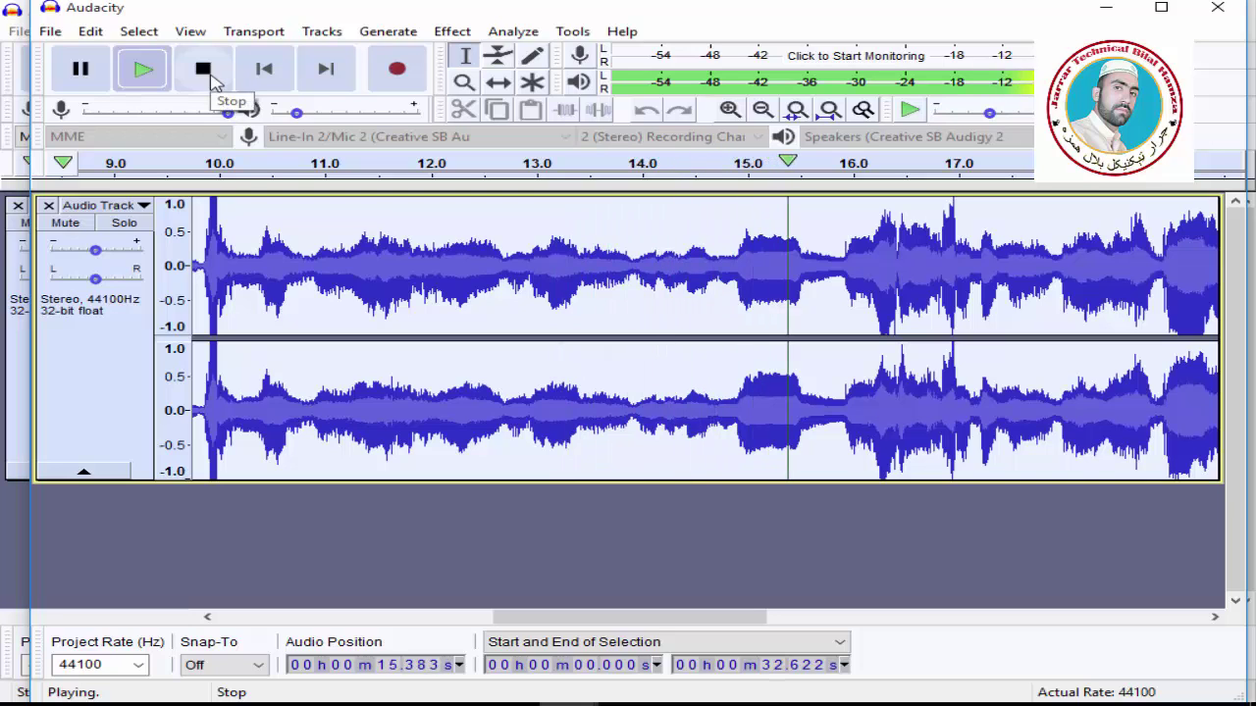
{"action": "left_click", "coordinate": [203, 69]}
{"action": "left_click", "coordinate": [308, 224]}
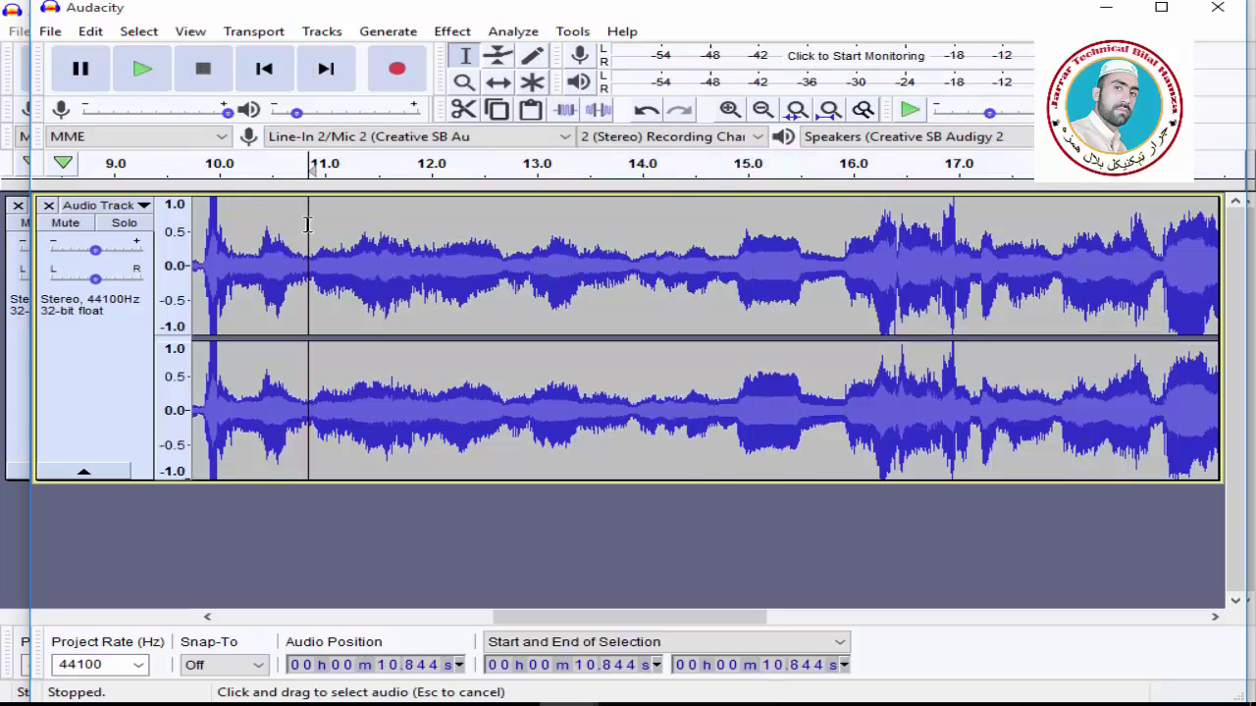
{"action": "left_click", "coordinate": [143, 70]}
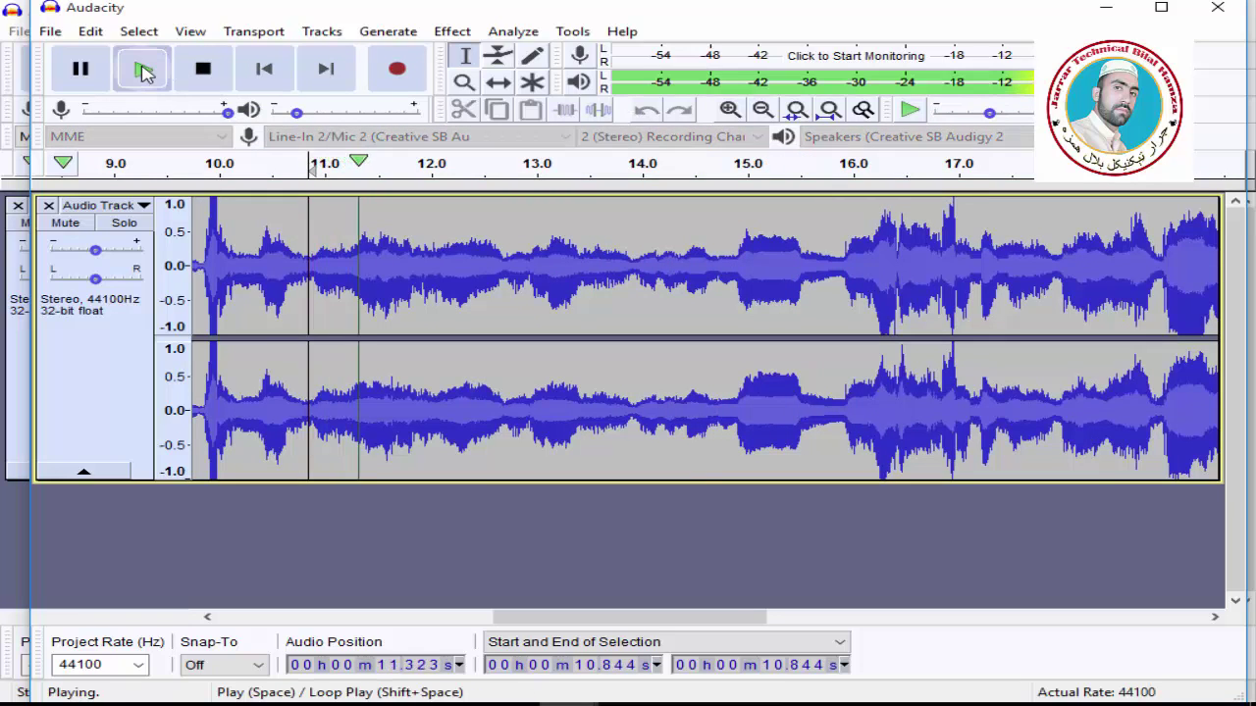
{"action": "left_click", "coordinate": [142, 71]}
{"action": "left_click", "coordinate": [142, 70]}
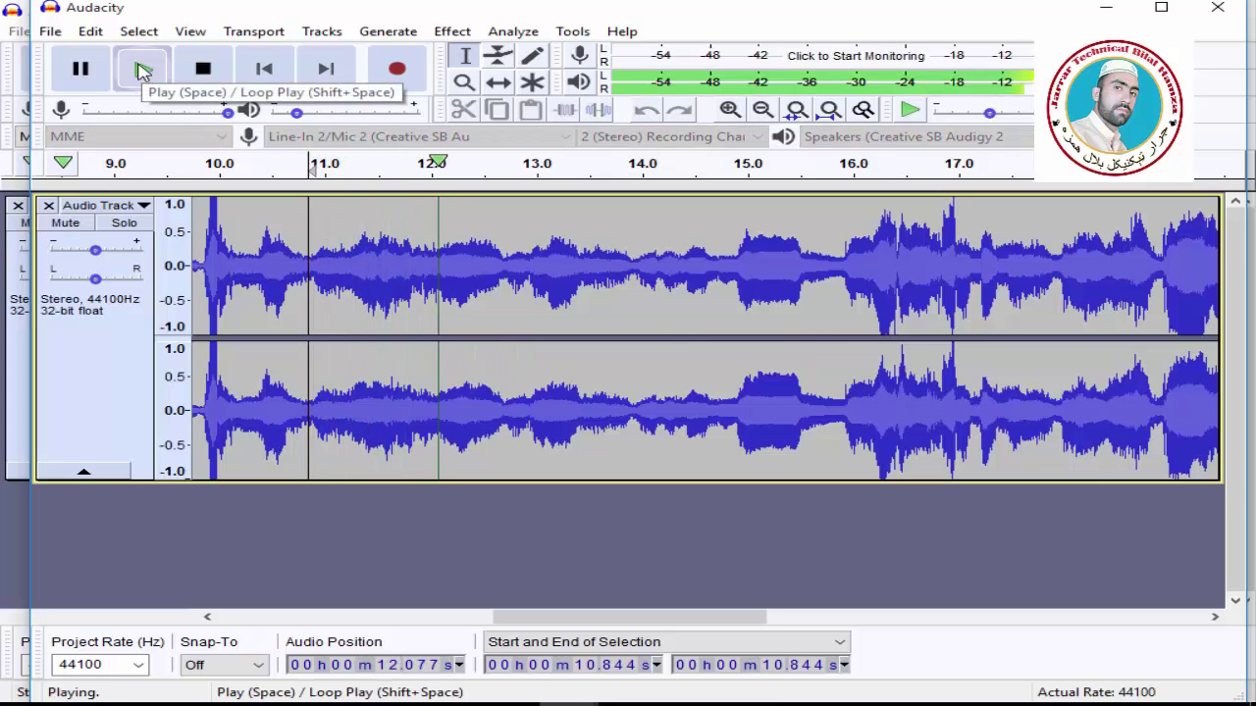
{"action": "left_click", "coordinate": [142, 70]}
{"action": "left_click", "coordinate": [142, 70]}
{"action": "left_click", "coordinate": [241, 265]}
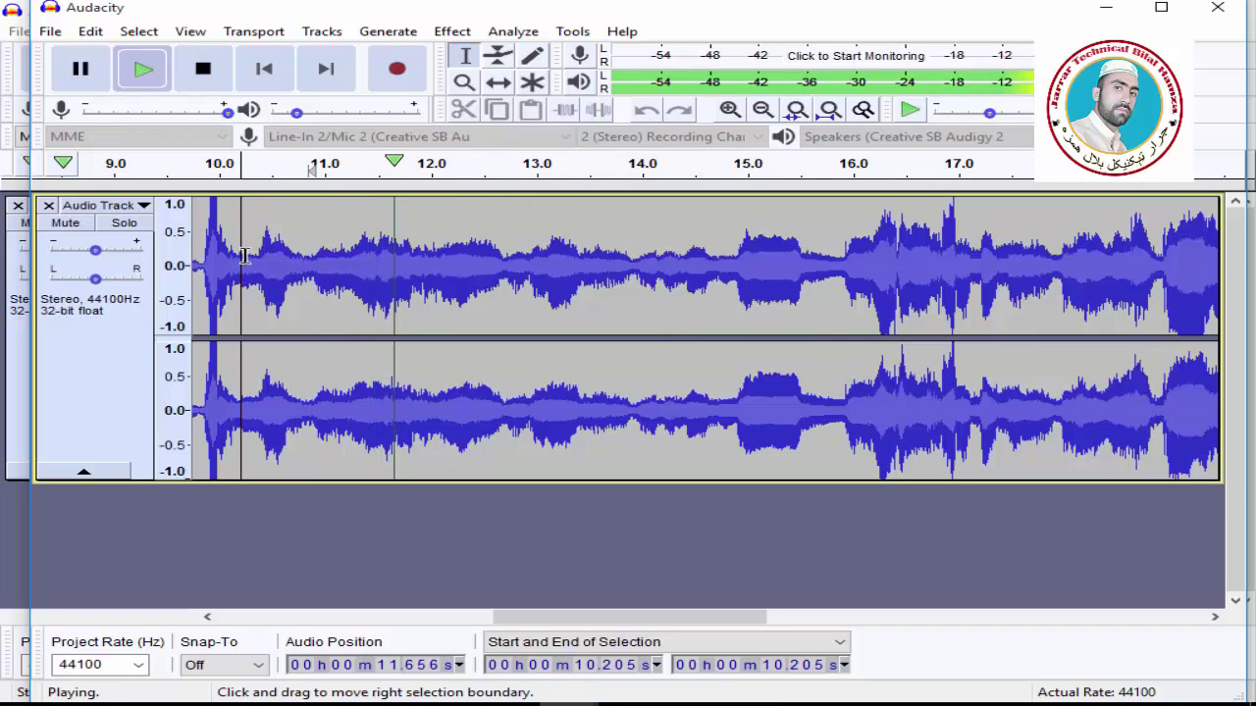
{"action": "left_click", "coordinate": [163, 91]}
{"action": "left_click", "coordinate": [163, 91]}
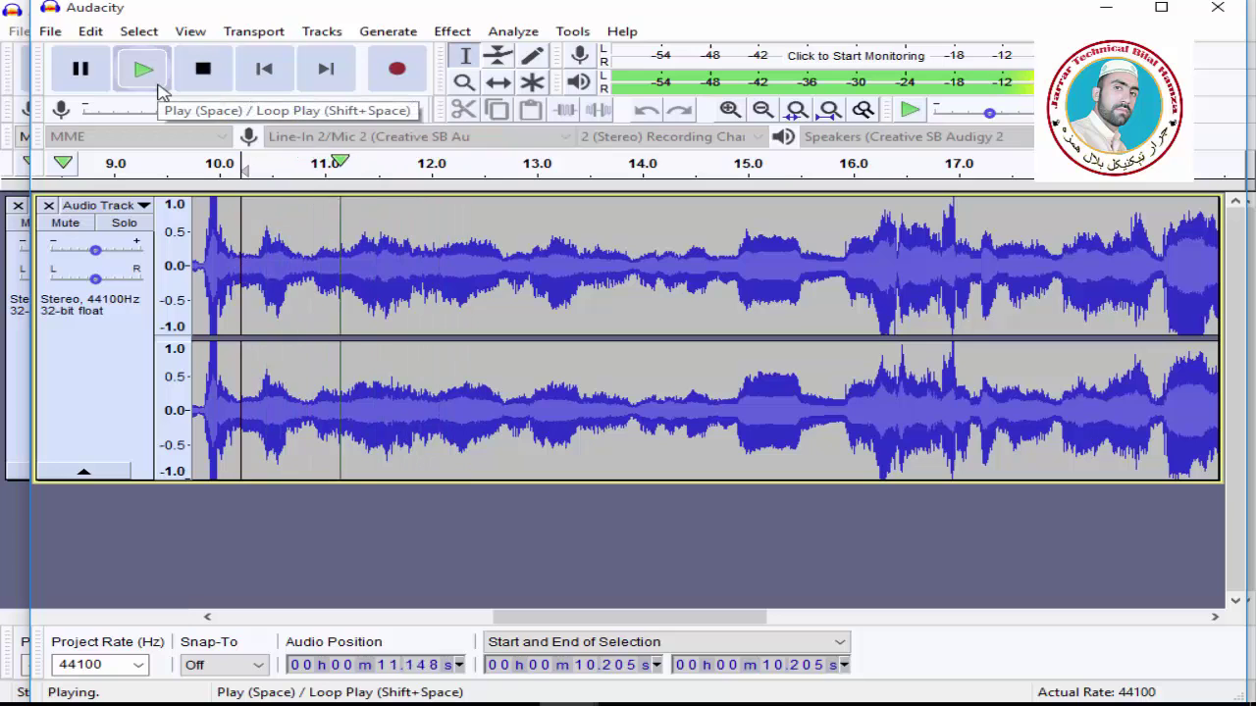
{"action": "left_click", "coordinate": [163, 91]}
{"action": "left_click", "coordinate": [163, 91]}
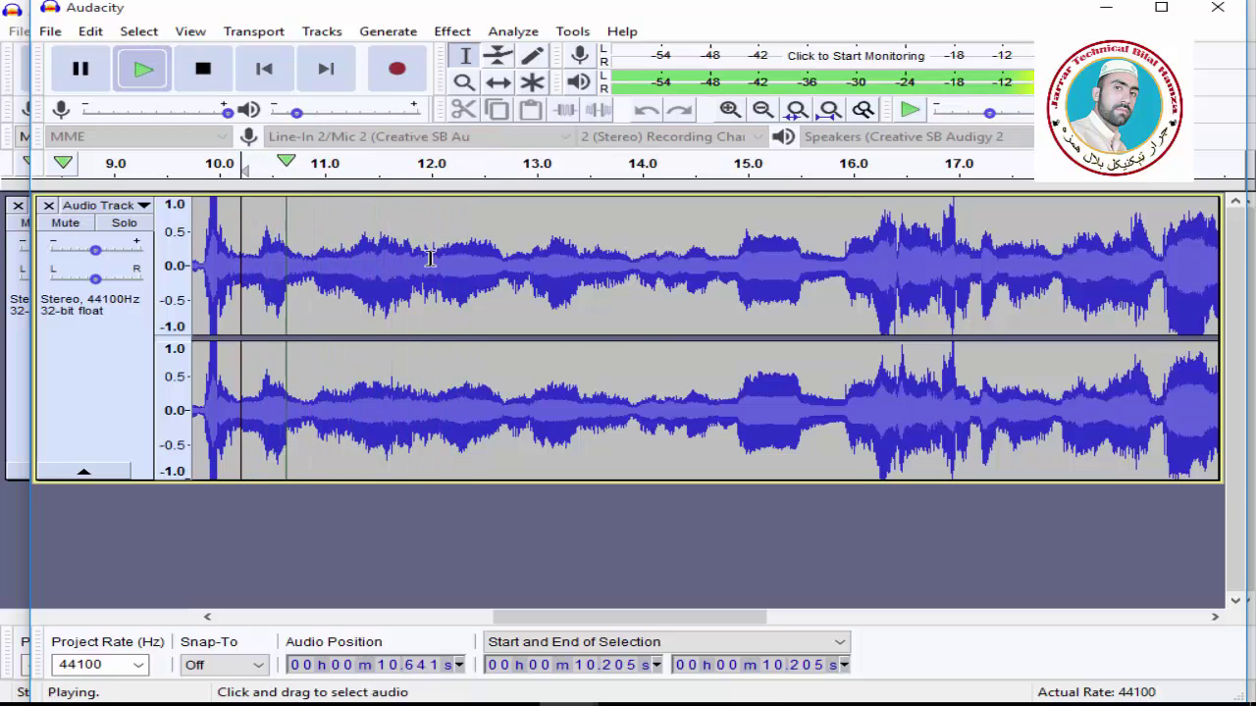
{"action": "left_click", "coordinate": [203, 71]}
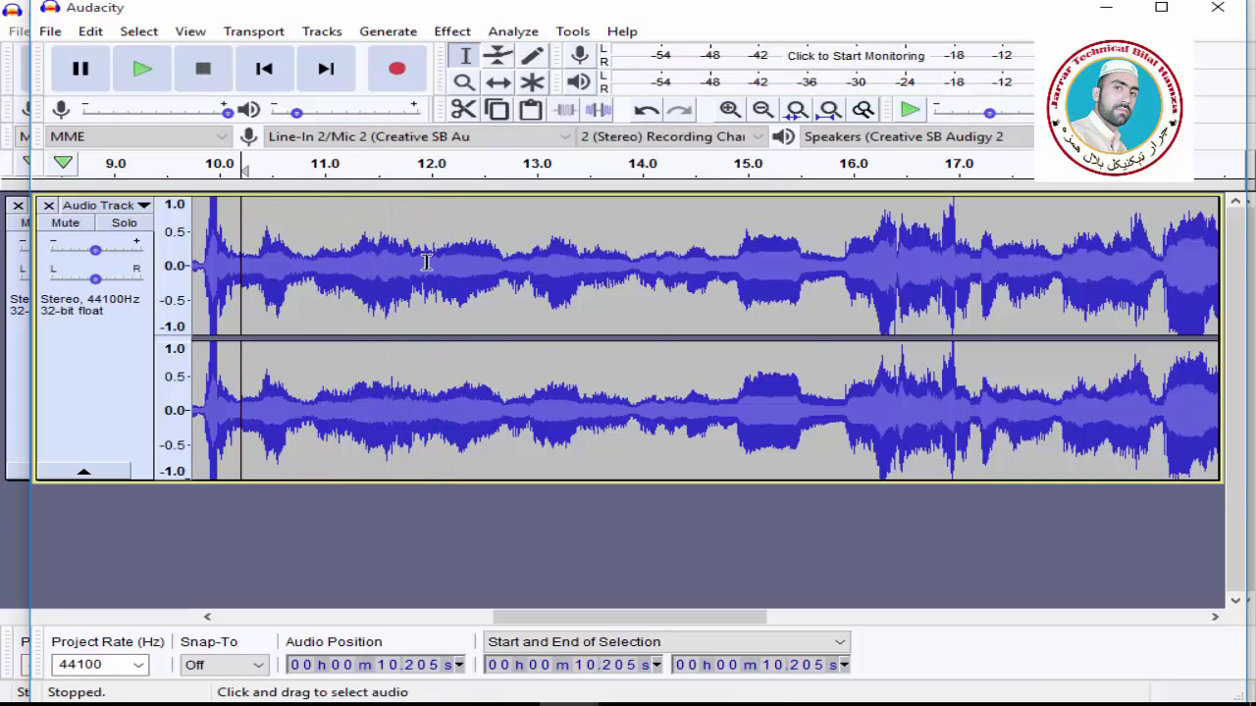
Select the section from about 11.970 s to 15.906 s, preview Classic Chorus on it and apply the effect.
{"action": "left_click", "coordinate": [427, 266]}
{"action": "left_click_drag", "start_coordinate": [427, 267], "coordinate": [842, 285]}
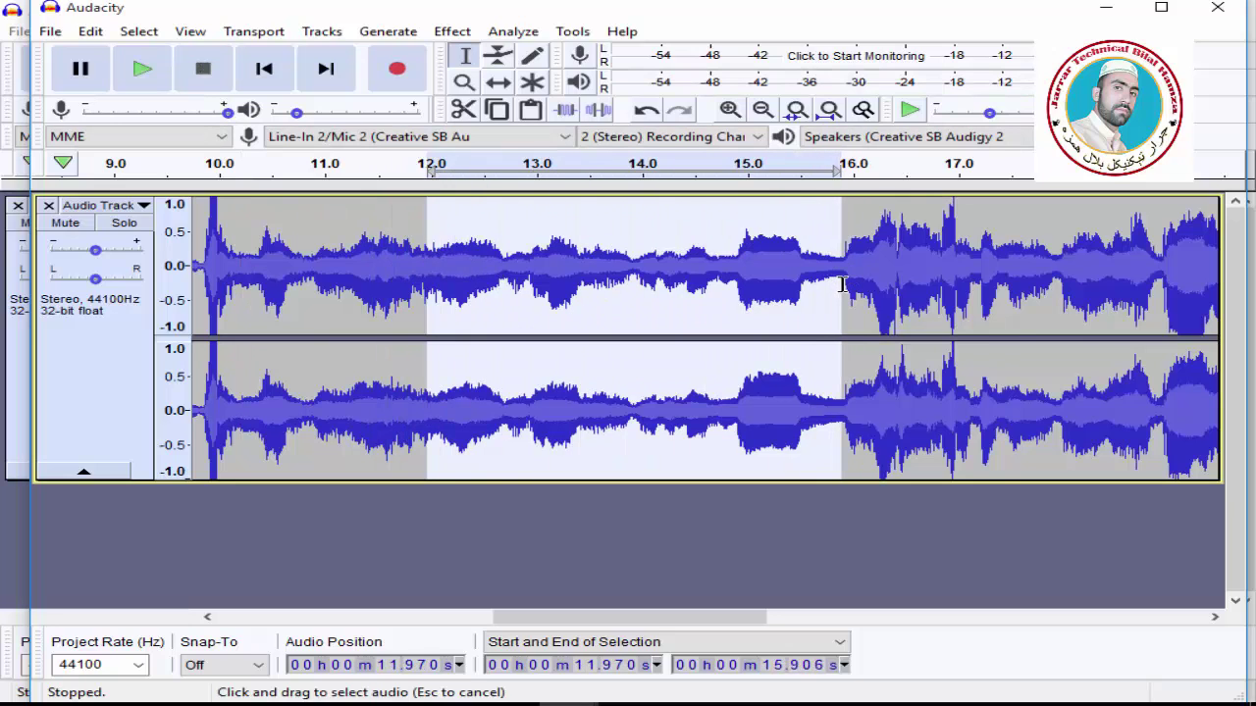
{"action": "left_click", "coordinate": [452, 31]}
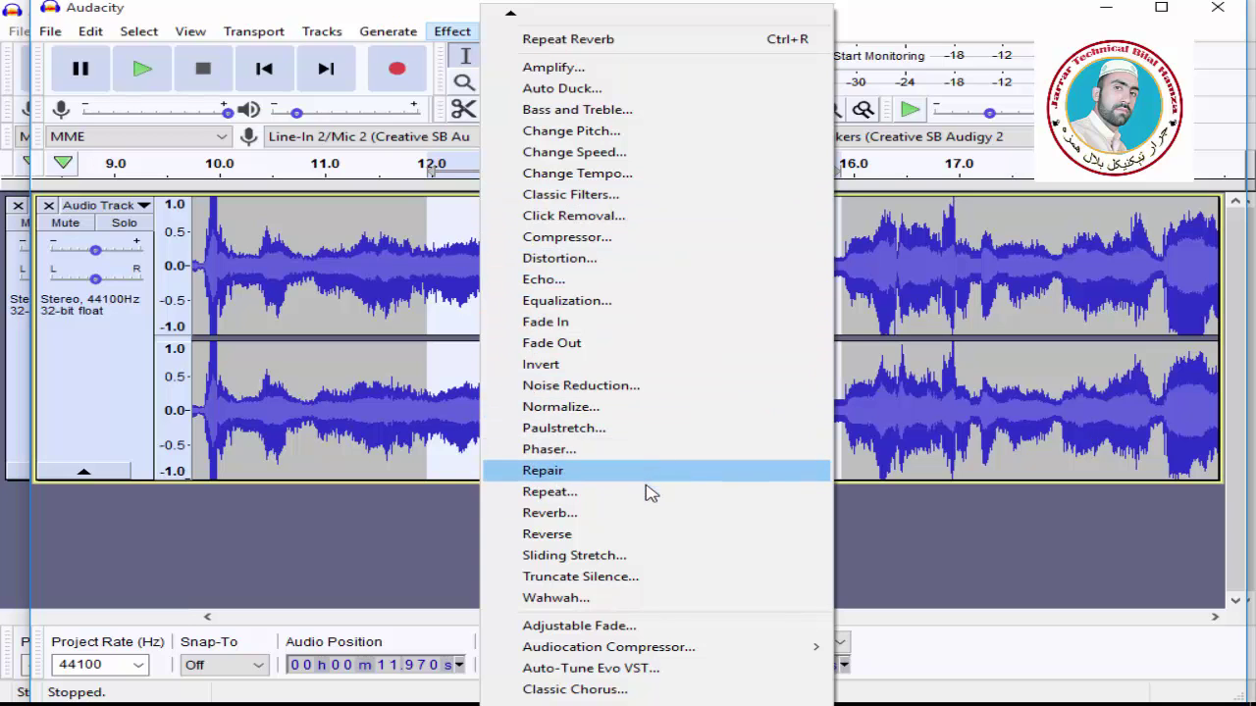
{"action": "left_click", "coordinate": [575, 690]}
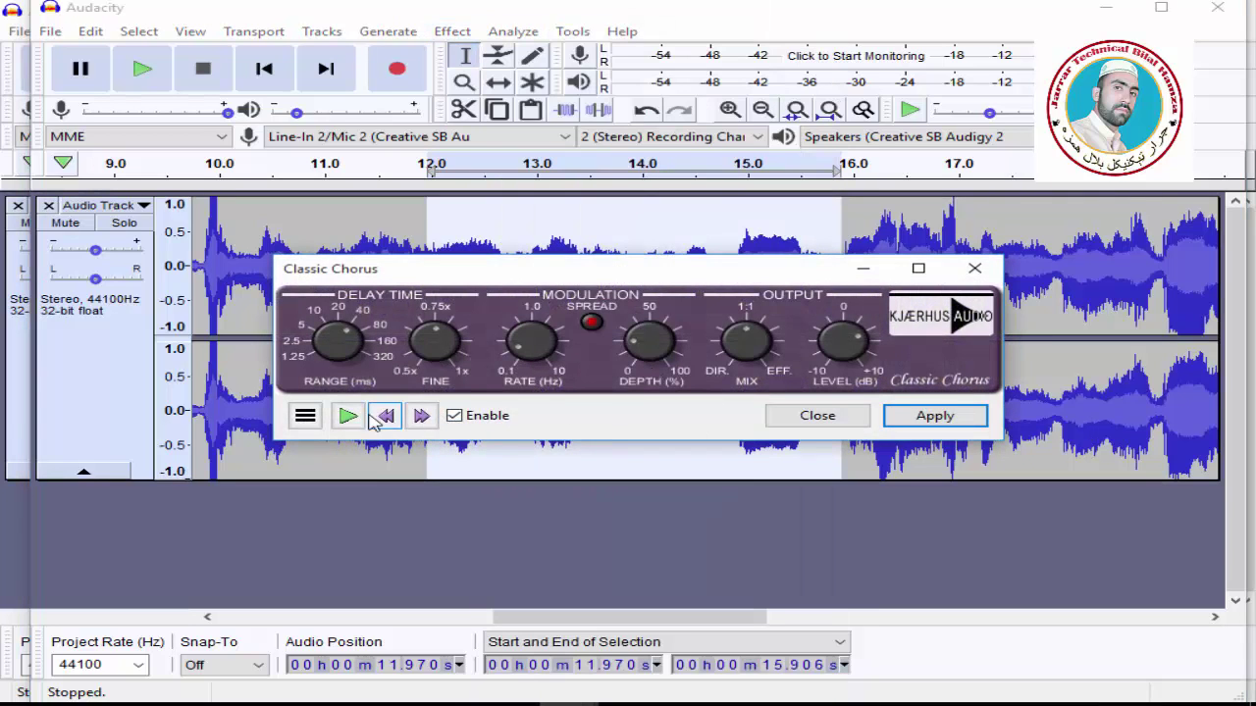
{"action": "left_click", "coordinate": [349, 416]}
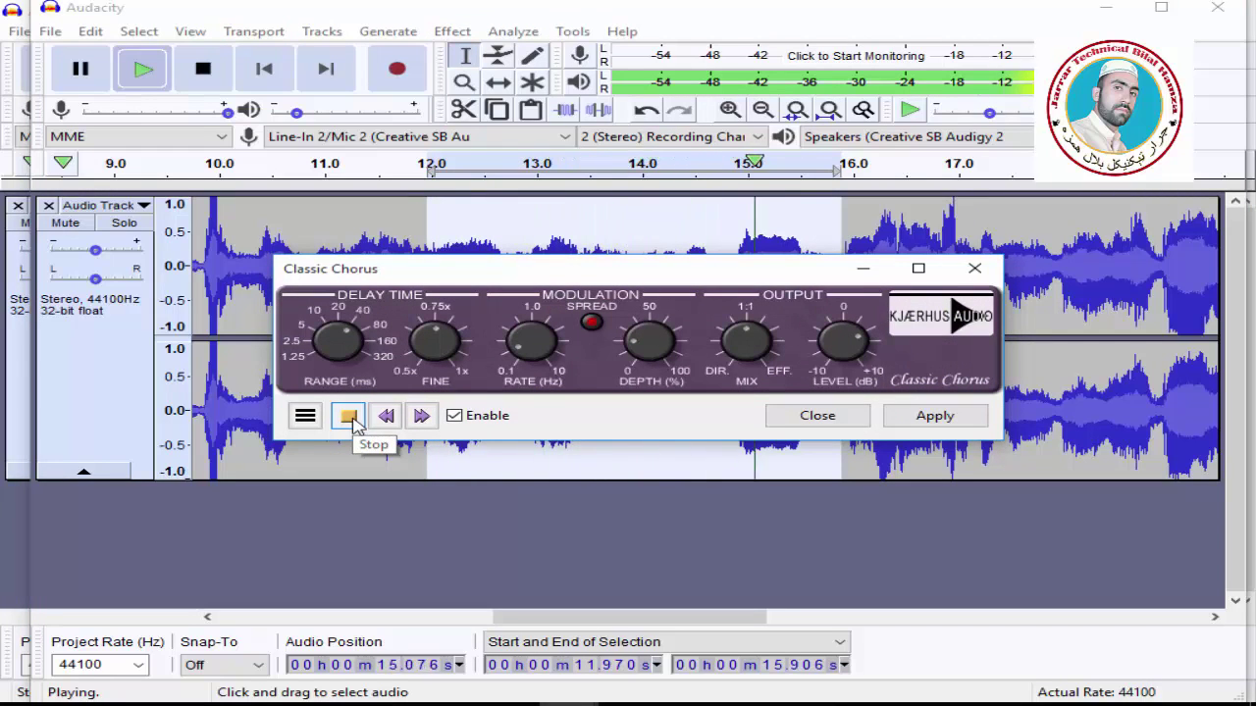
{"action": "left_click", "coordinate": [914, 417]}
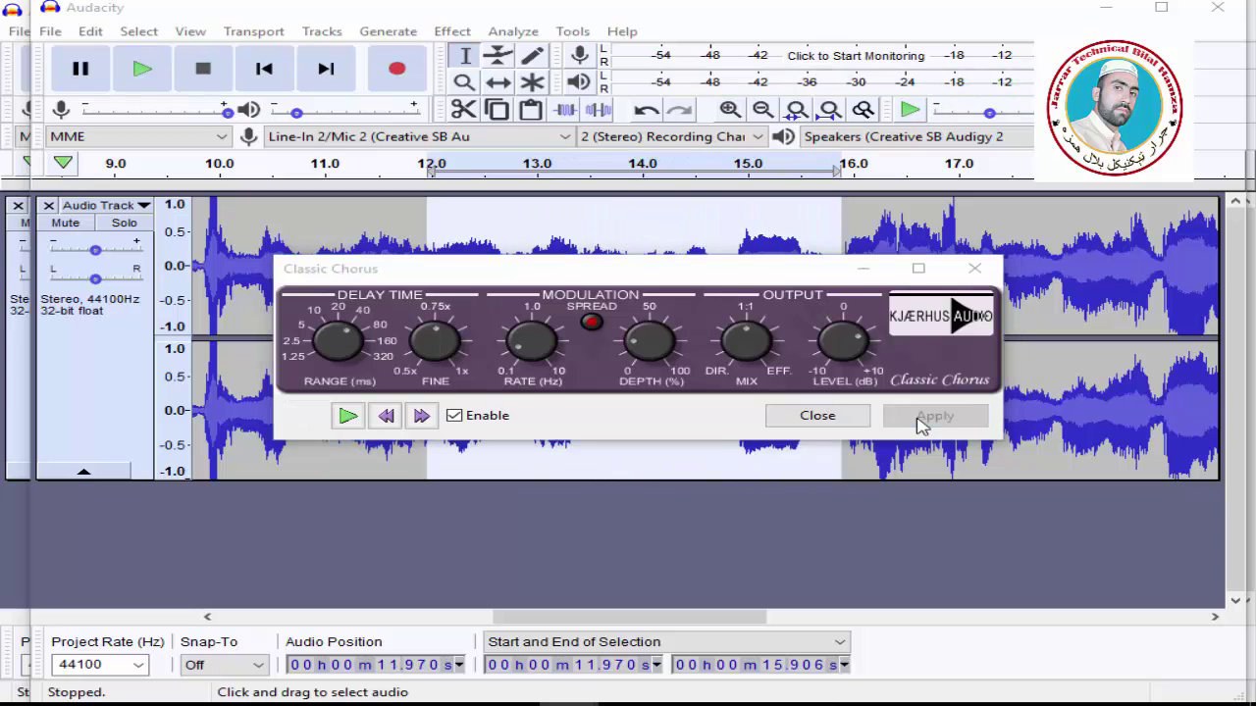
{"action": "left_click", "coordinate": [976, 270]}
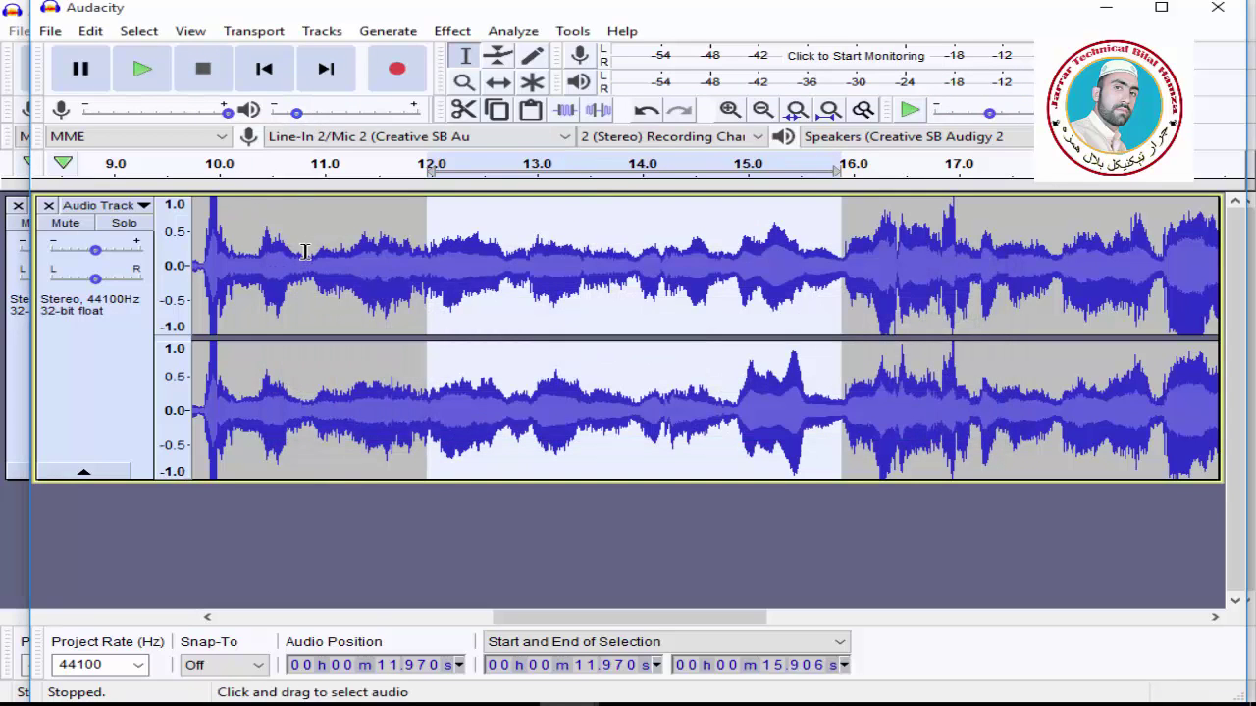
Return to the start of the track and play it through the chorus section to hear the effect.
{"action": "left_click", "coordinate": [265, 71]}
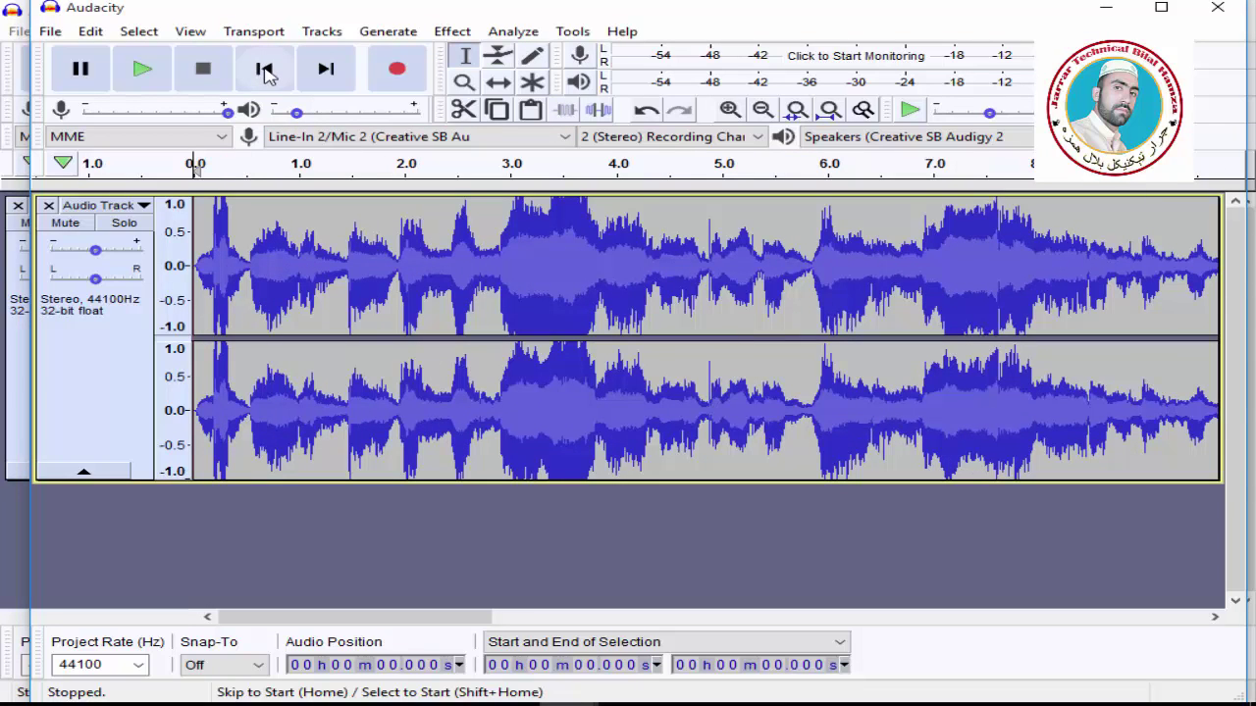
{"action": "left_click", "coordinate": [238, 222]}
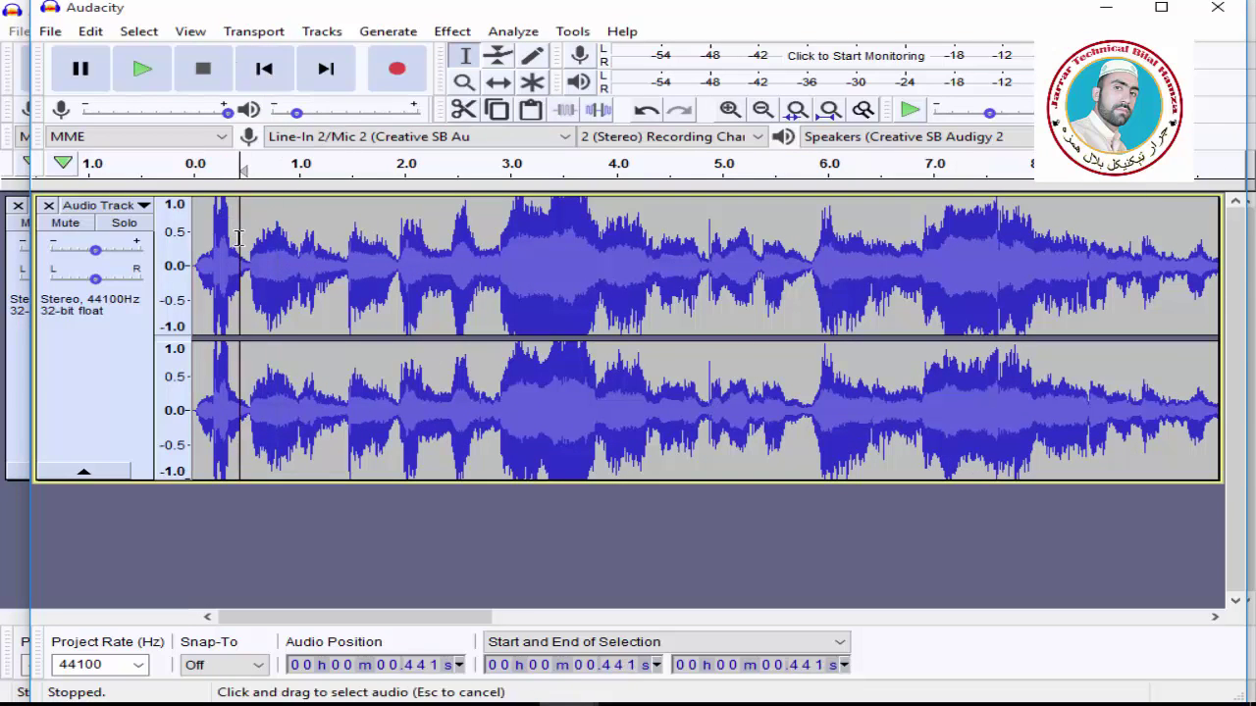
{"action": "left_click", "coordinate": [265, 73]}
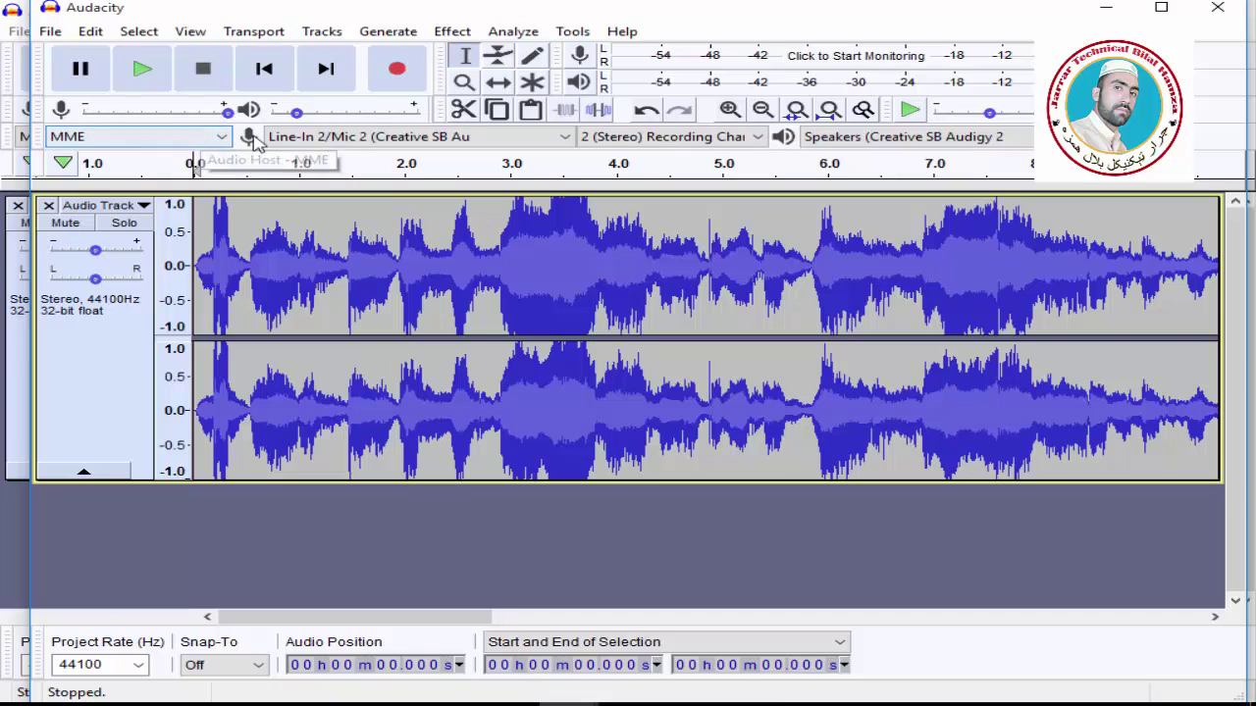
{"action": "left_click", "coordinate": [143, 69]}
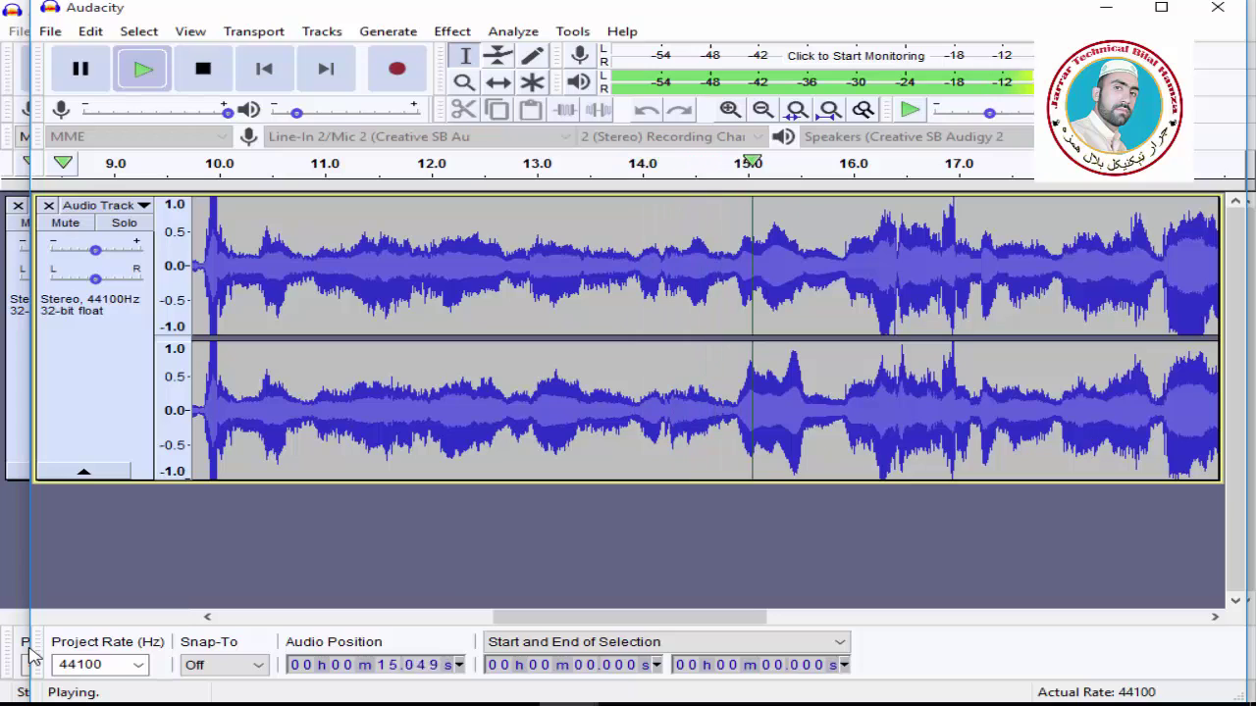
{"action": "key", "text": "space"}
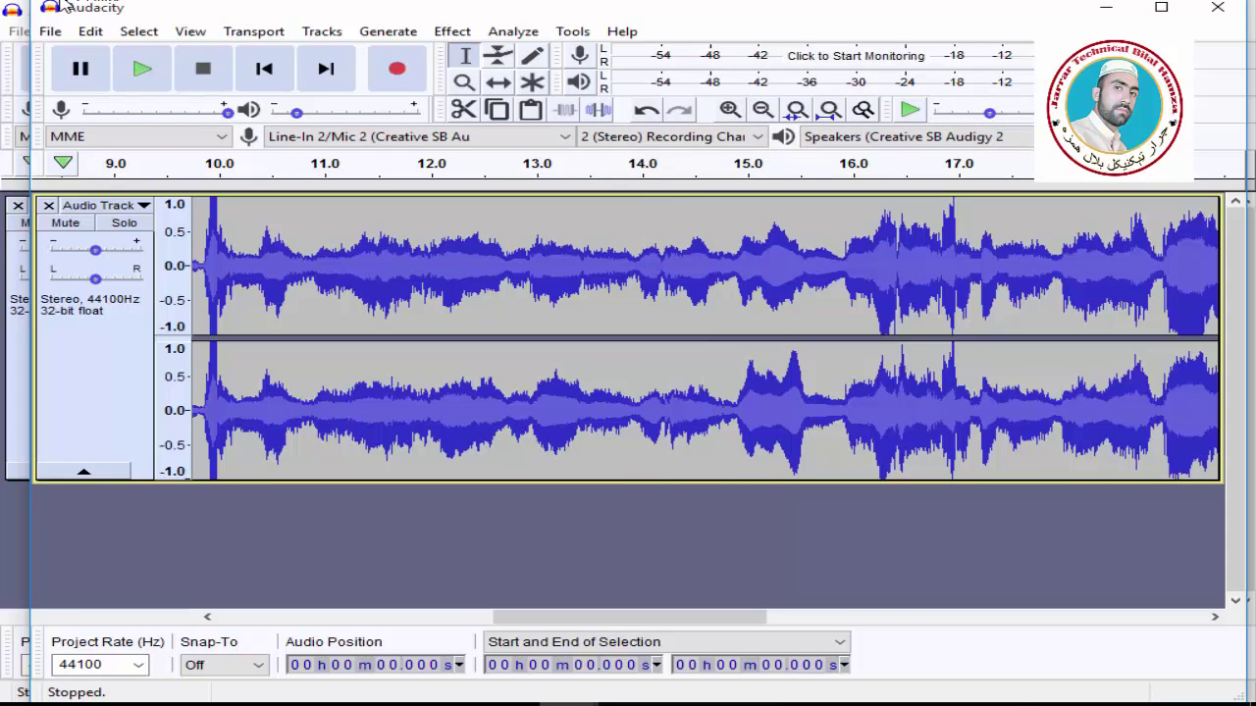
Undo the Classic Chorus on the selected section and the Reverb on the whole track.
{"action": "left_click_drag", "start_coordinate": [427, 265], "coordinate": [841, 265]}
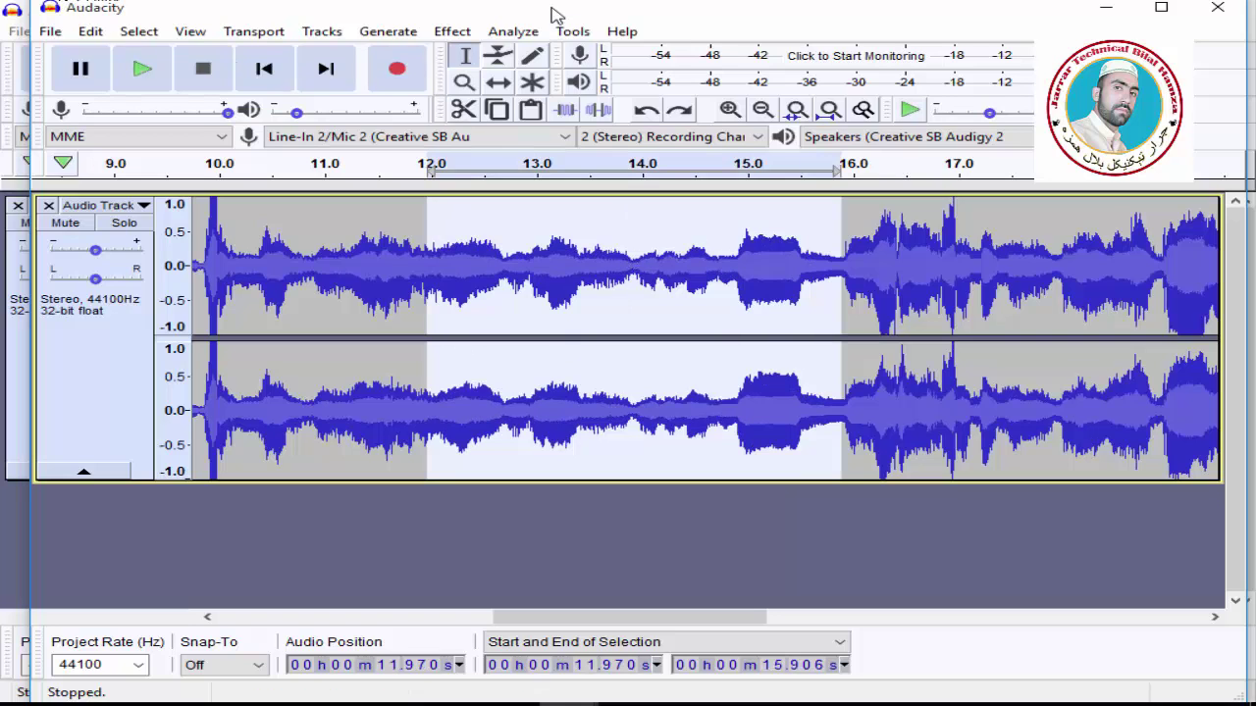
{"action": "left_click", "coordinate": [453, 31]}
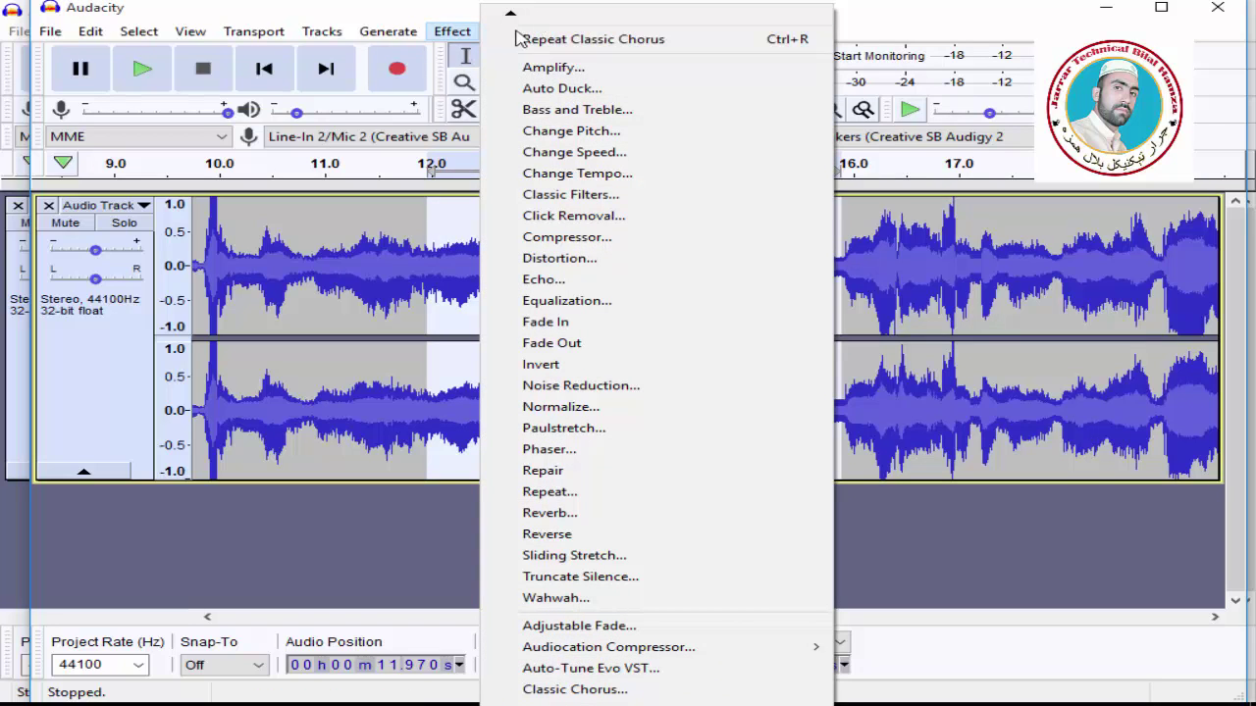
{"action": "key", "text": "Escape"}
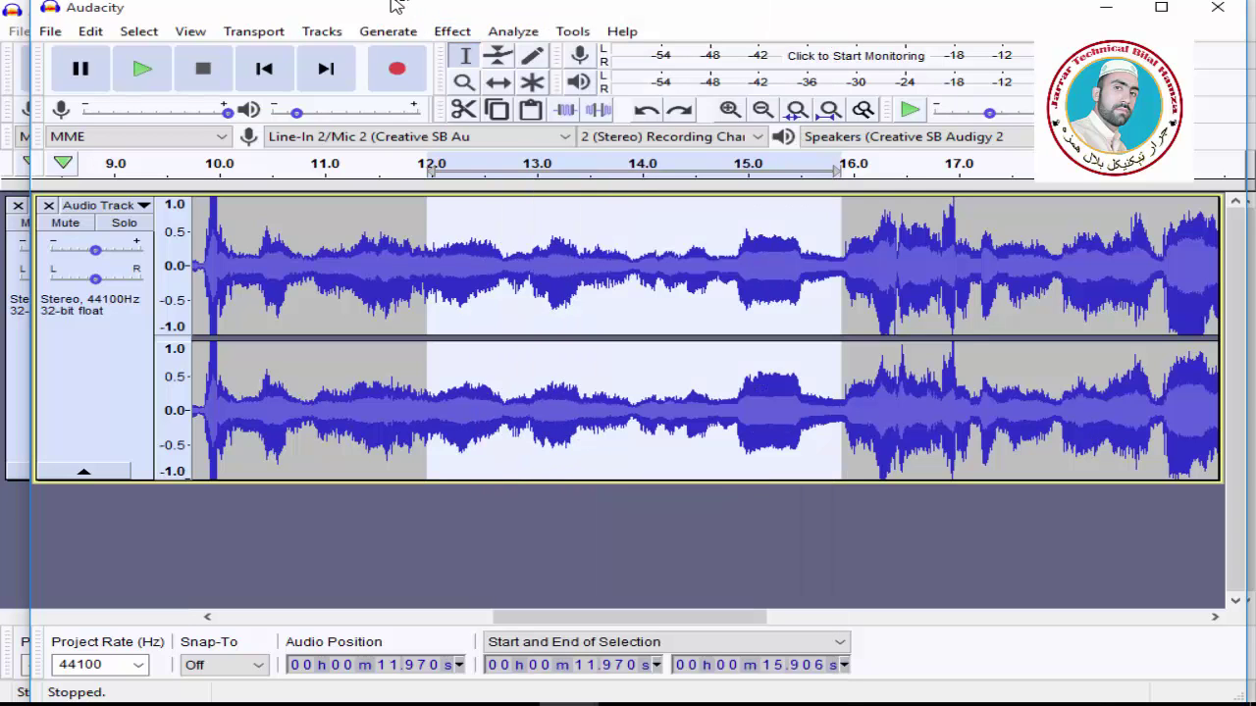
{"action": "key", "text": "ctrl+a"}
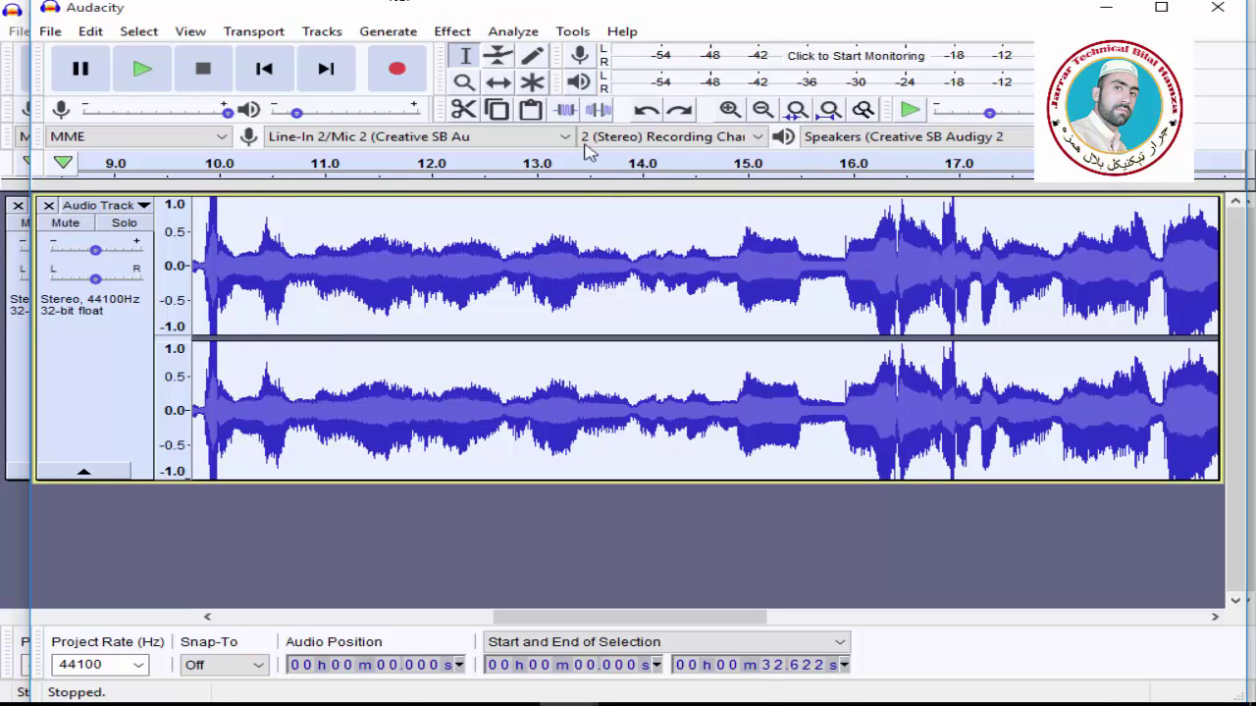
Play the track from about 11.6 s to find the passage for the chorus effect.
{"action": "left_click", "coordinate": [390, 244]}
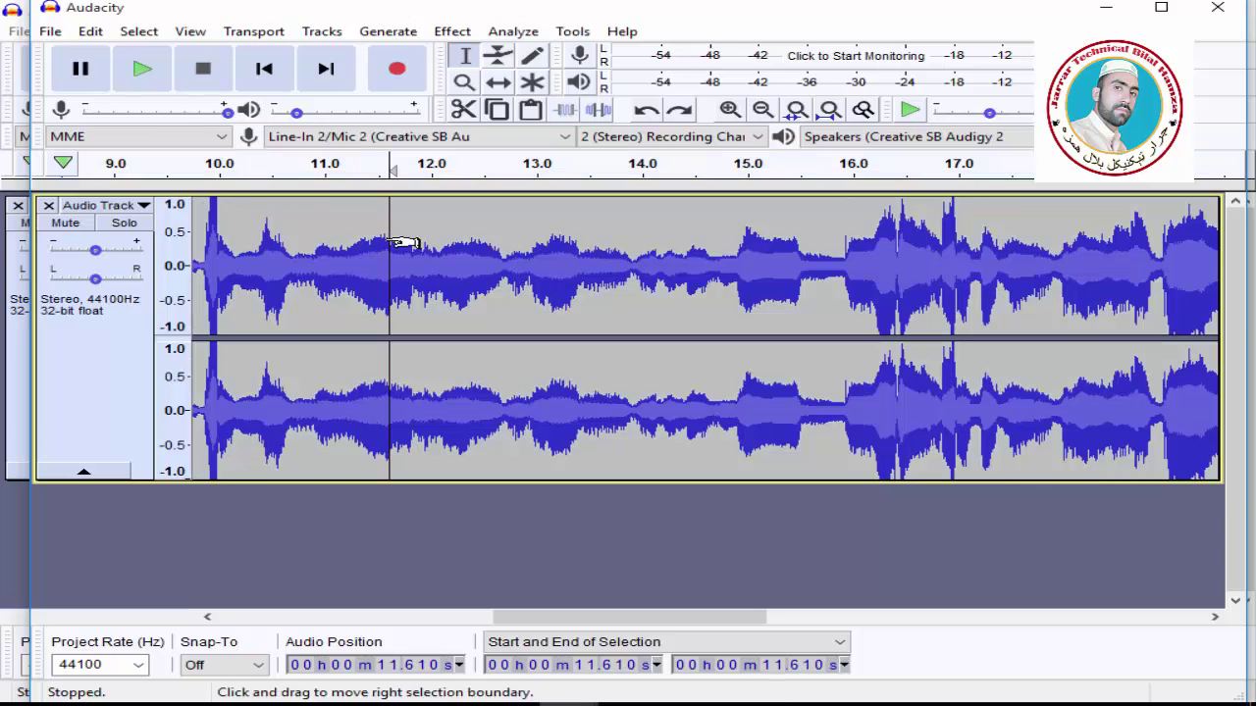
{"action": "left_click", "coordinate": [144, 70]}
{"action": "left_click", "coordinate": [142, 69]}
{"action": "left_click", "coordinate": [143, 68]}
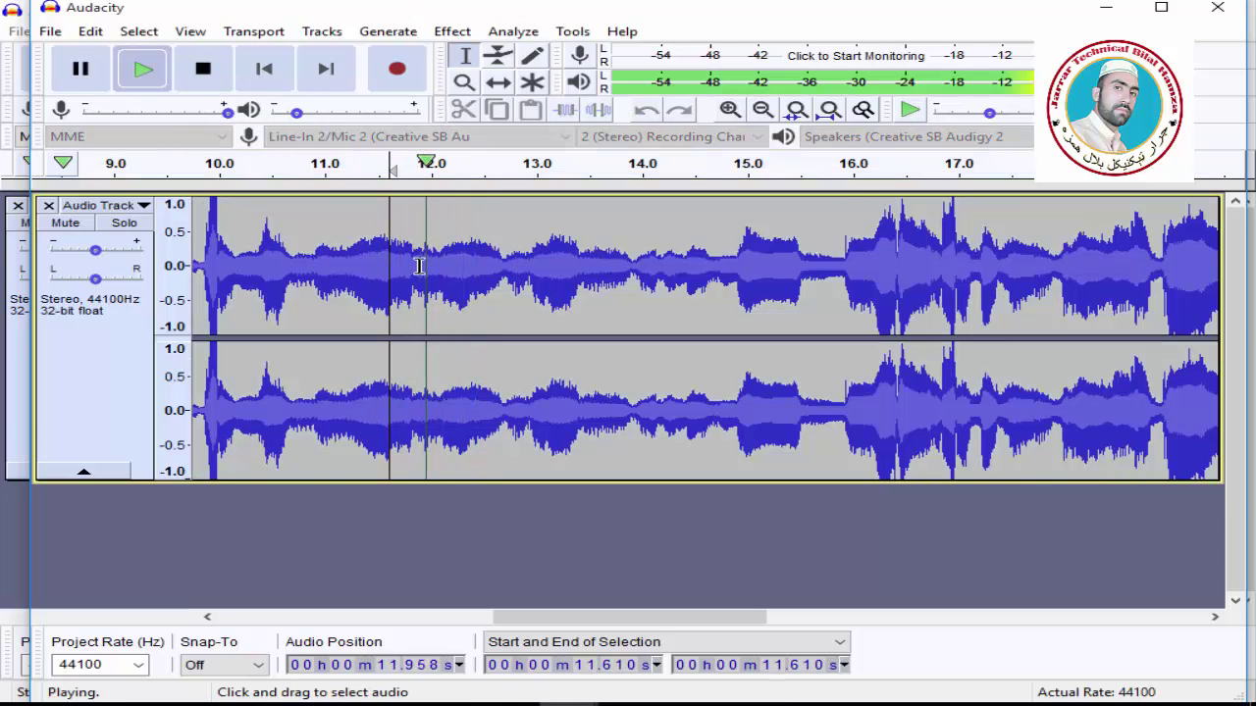
Select the section from about 11.900 s to 15.917 s and apply Classic Chorus with rate 0.229 Hz and depth 52%.
{"action": "left_click_drag", "start_coordinate": [419, 266], "coordinate": [842, 300]}
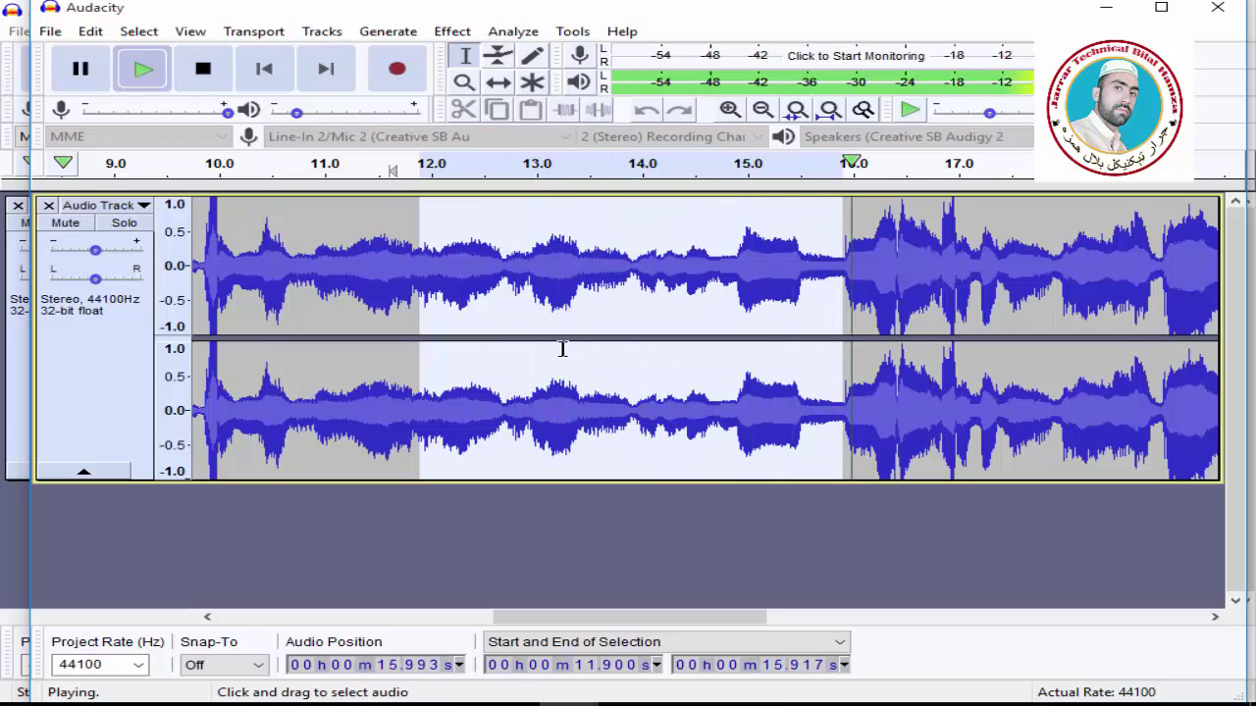
{"action": "left_click", "coordinate": [202, 68]}
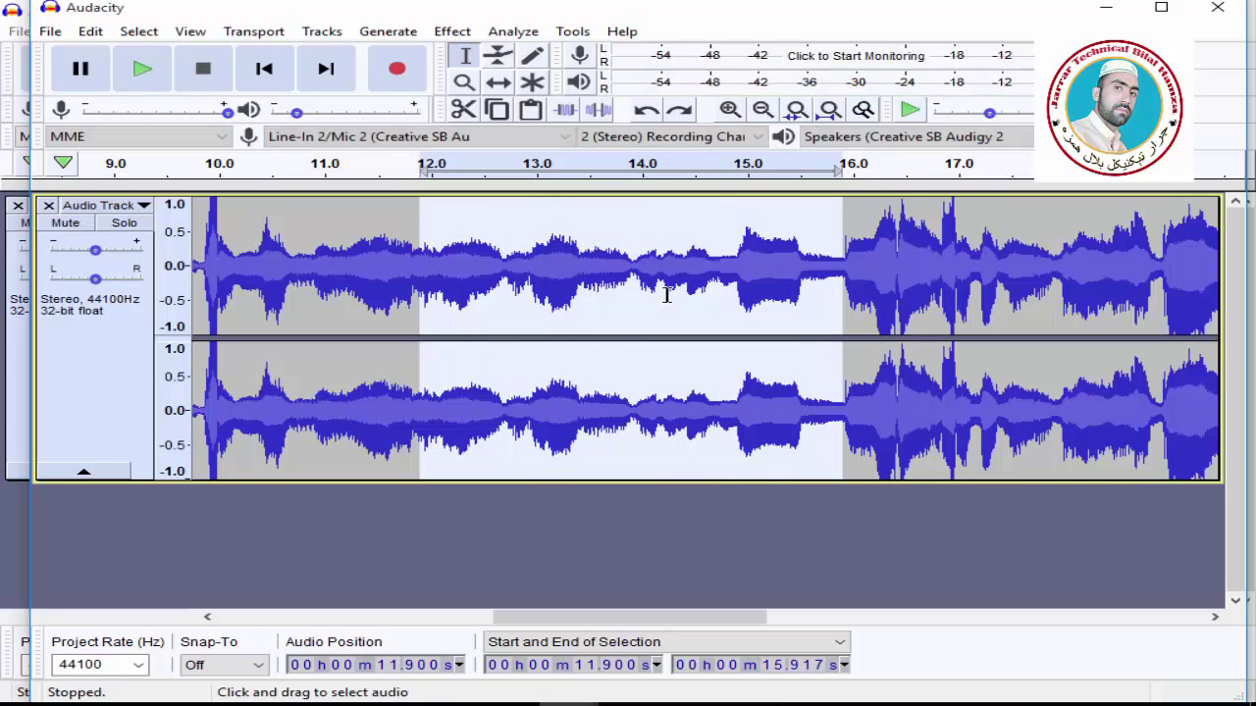
{"action": "left_click", "coordinate": [447, 31]}
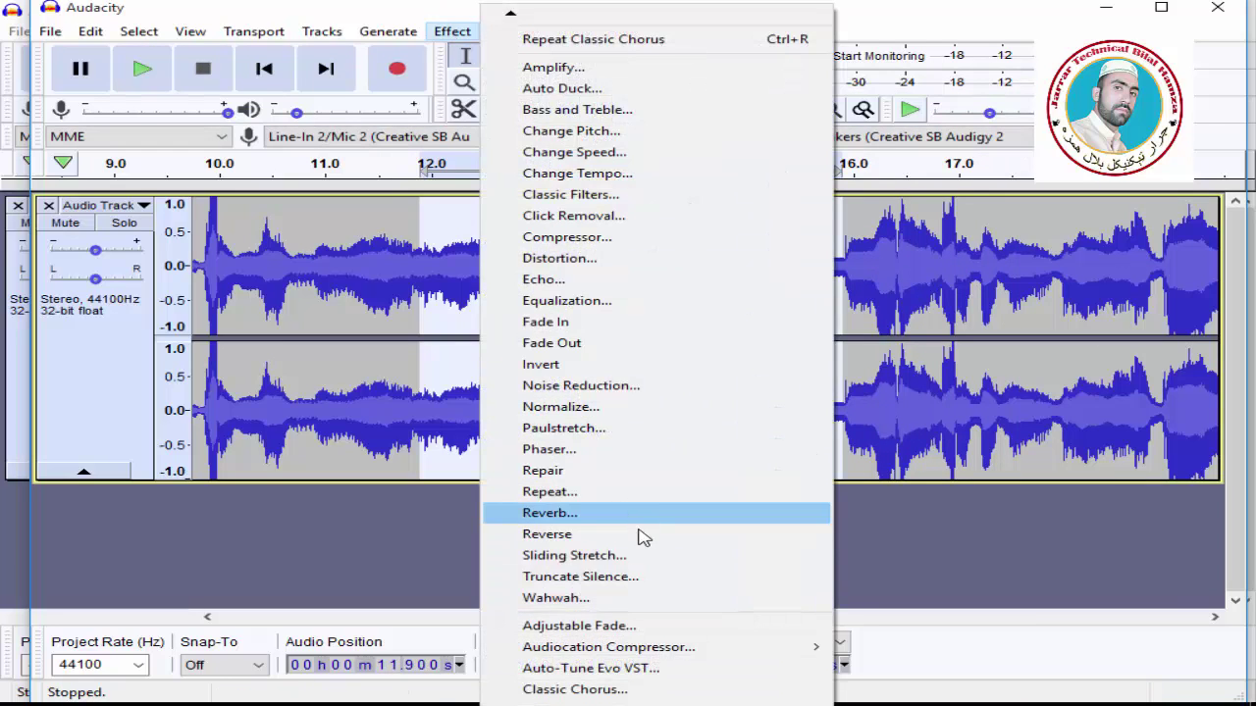
{"action": "left_click", "coordinate": [574, 690]}
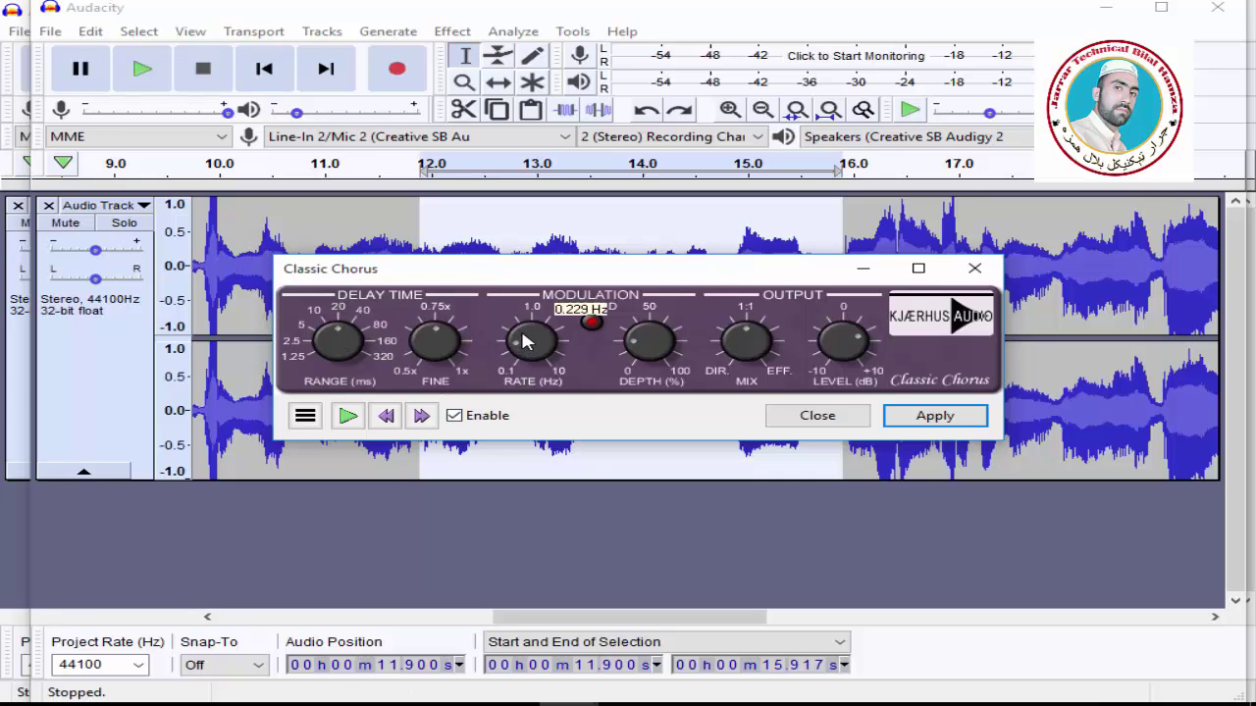
{"action": "left_click_drag", "start_coordinate": [643, 350], "coordinate": [652, 320]}
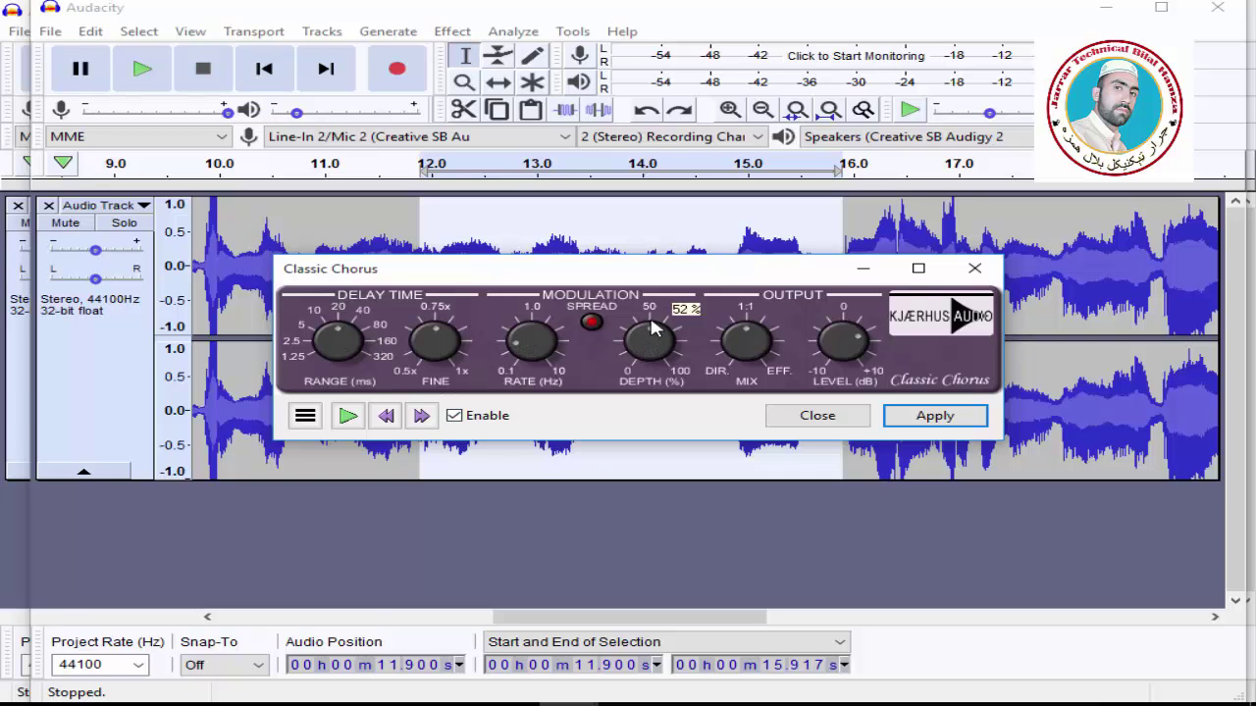
{"action": "left_click", "coordinate": [930, 416]}
{"action": "left_click", "coordinate": [930, 416]}
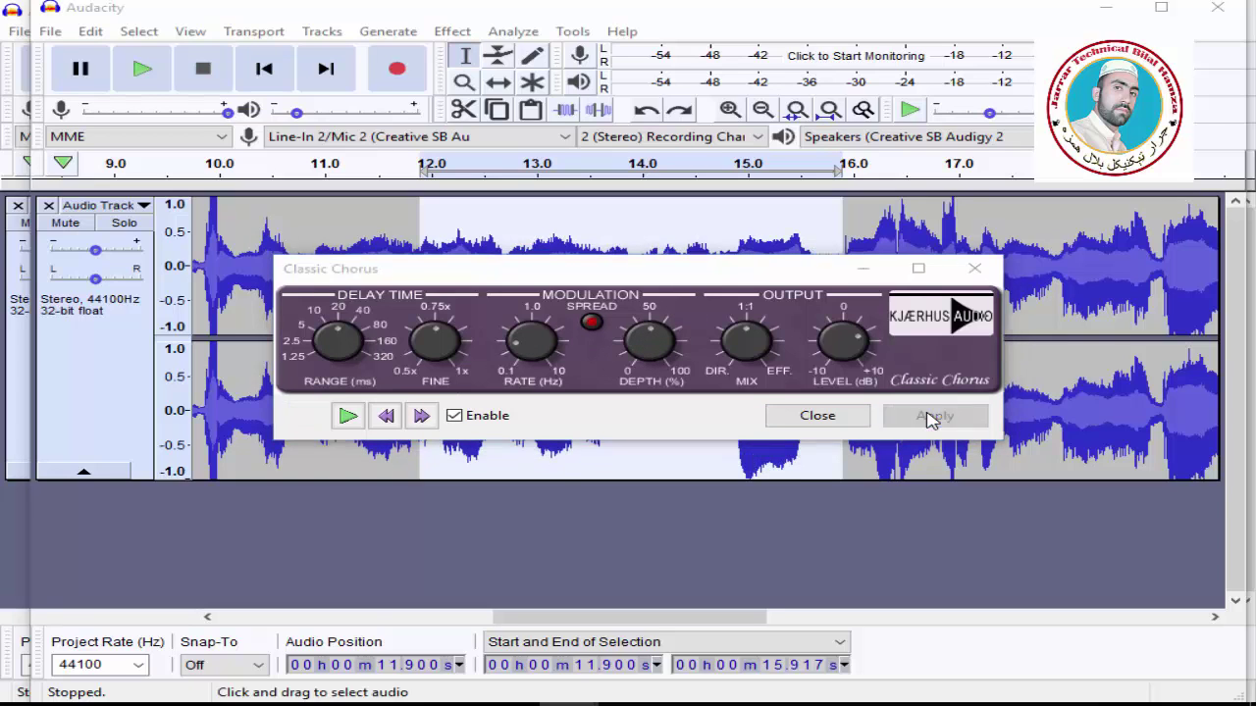
Close the Classic Chorus window and play the track from about 10.2 s to hear the processed passage.
{"action": "left_click", "coordinate": [974, 268]}
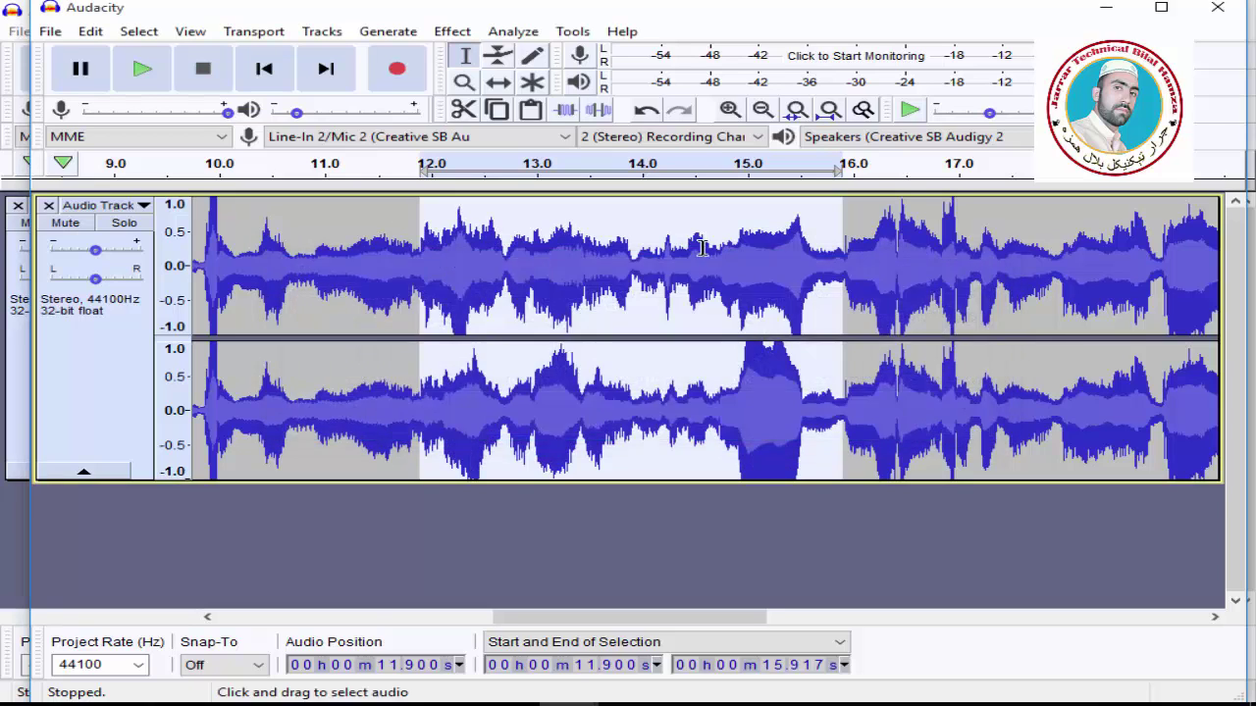
{"action": "left_click", "coordinate": [240, 235]}
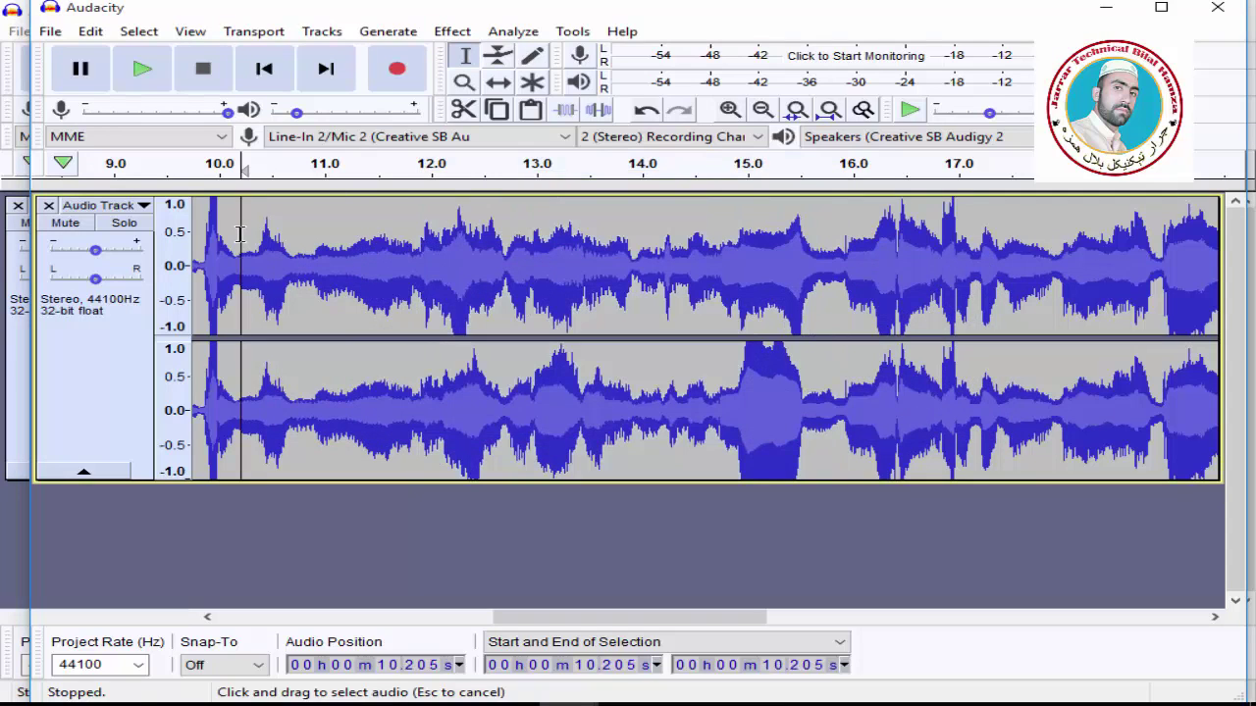
{"action": "left_click", "coordinate": [142, 73]}
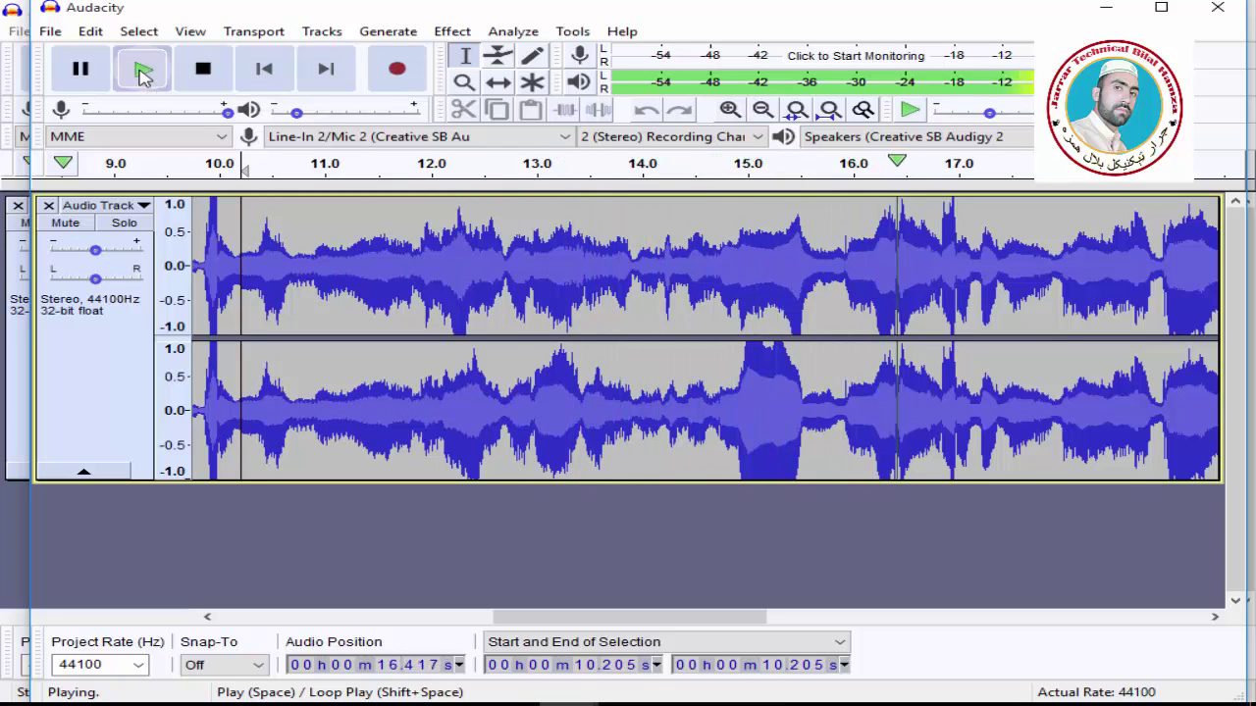
{"action": "left_click", "coordinate": [202, 73]}
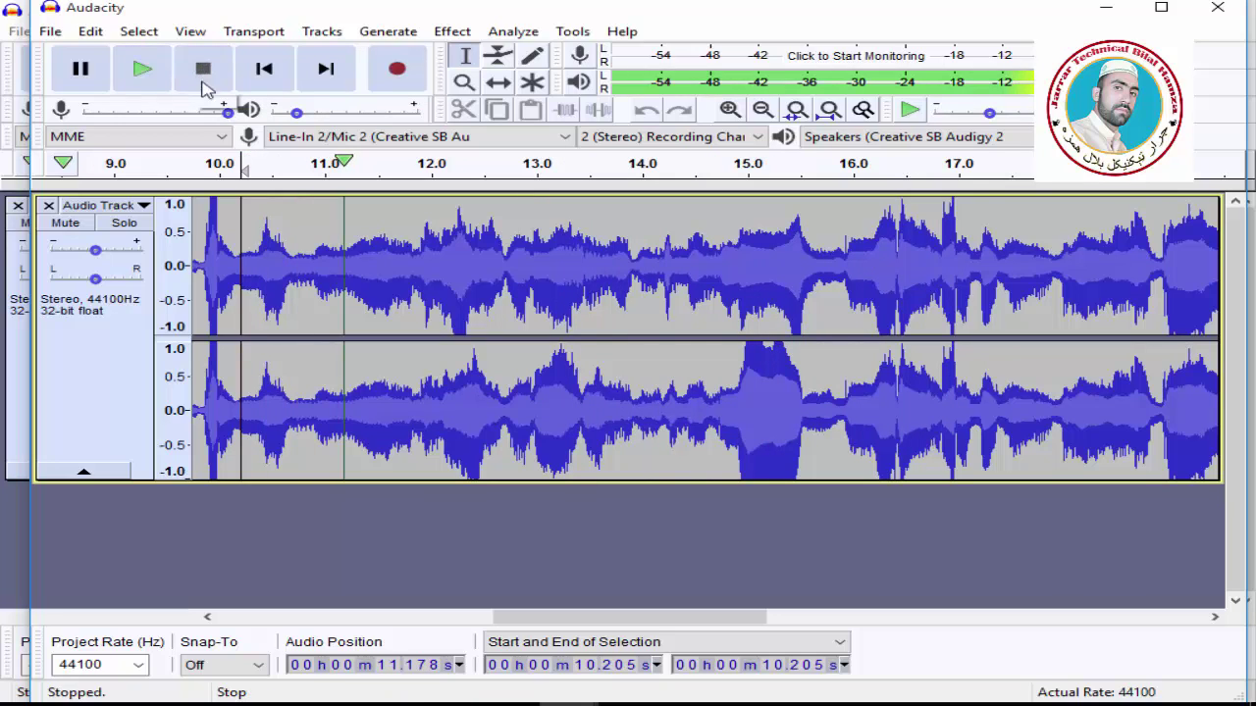
Play the track from about 7.7 s to hear the lead-in and the chorus passage together.
{"action": "left_click", "coordinate": [263, 68]}
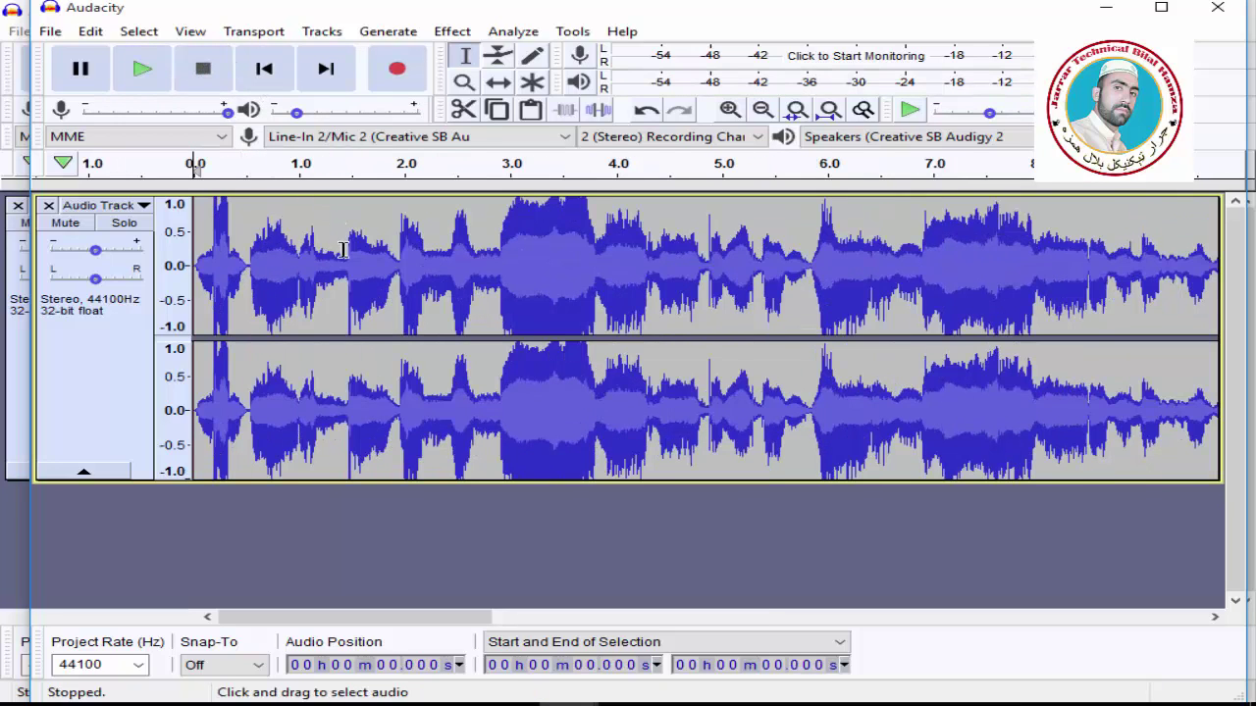
{"action": "left_click", "coordinate": [1005, 263]}
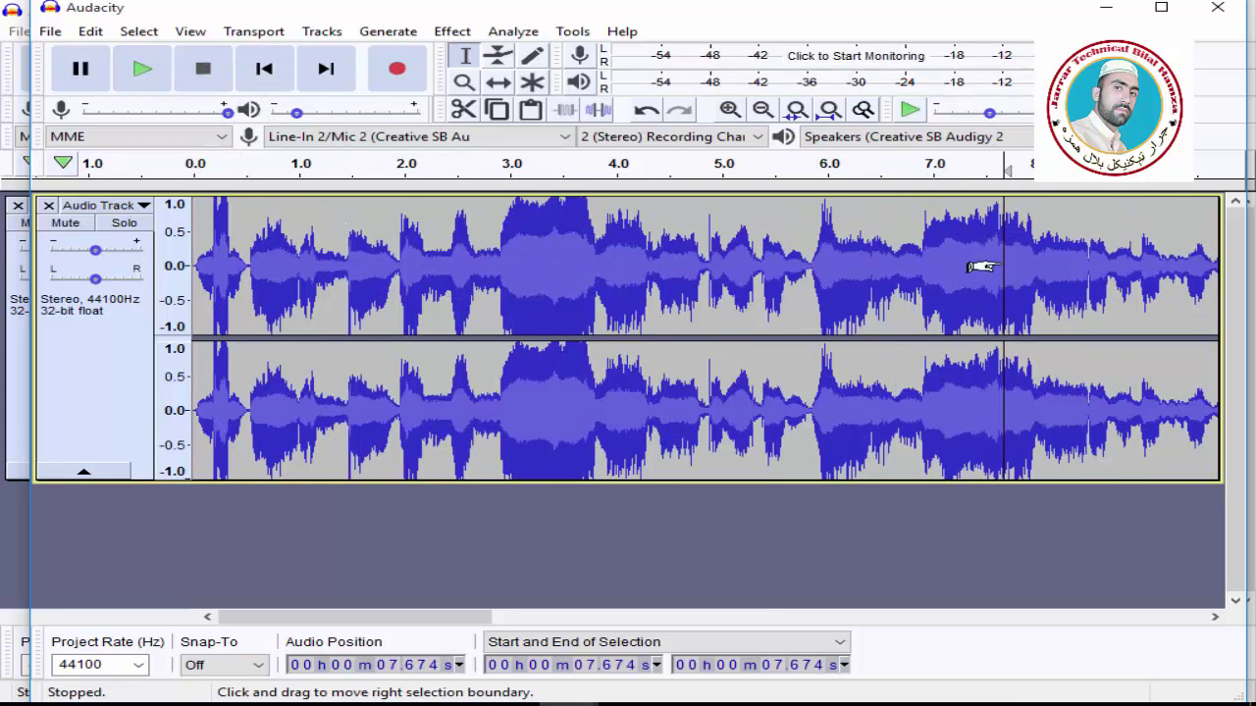
{"action": "left_click", "coordinate": [145, 73]}
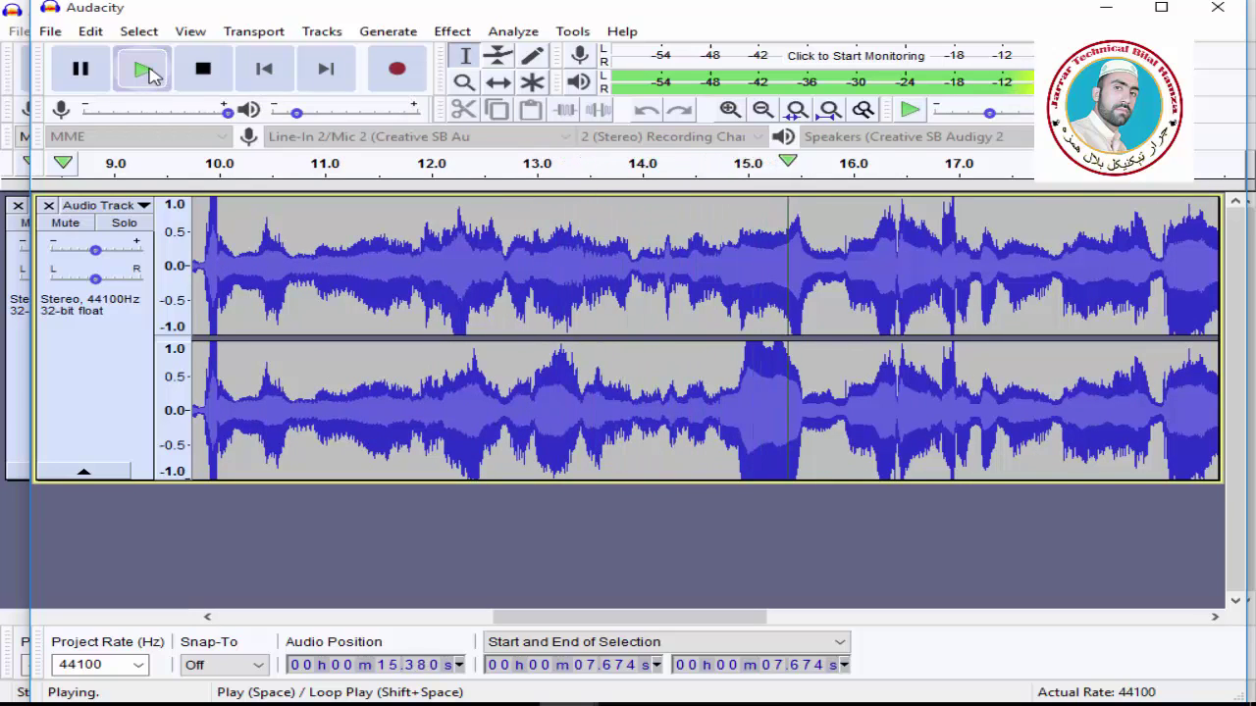
{"action": "left_click", "coordinate": [150, 67]}
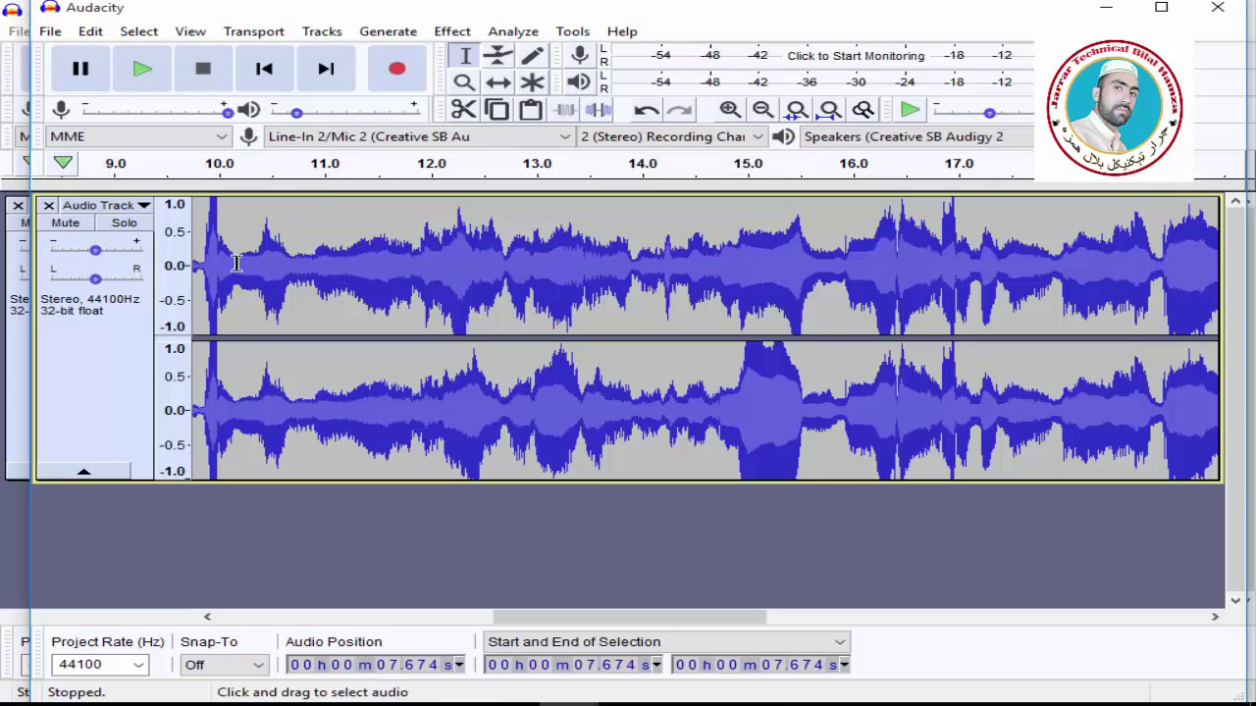
Return to the start of the project and add a new empty stereo track below the first vocal.
{"action": "left_click", "coordinate": [263, 71]}
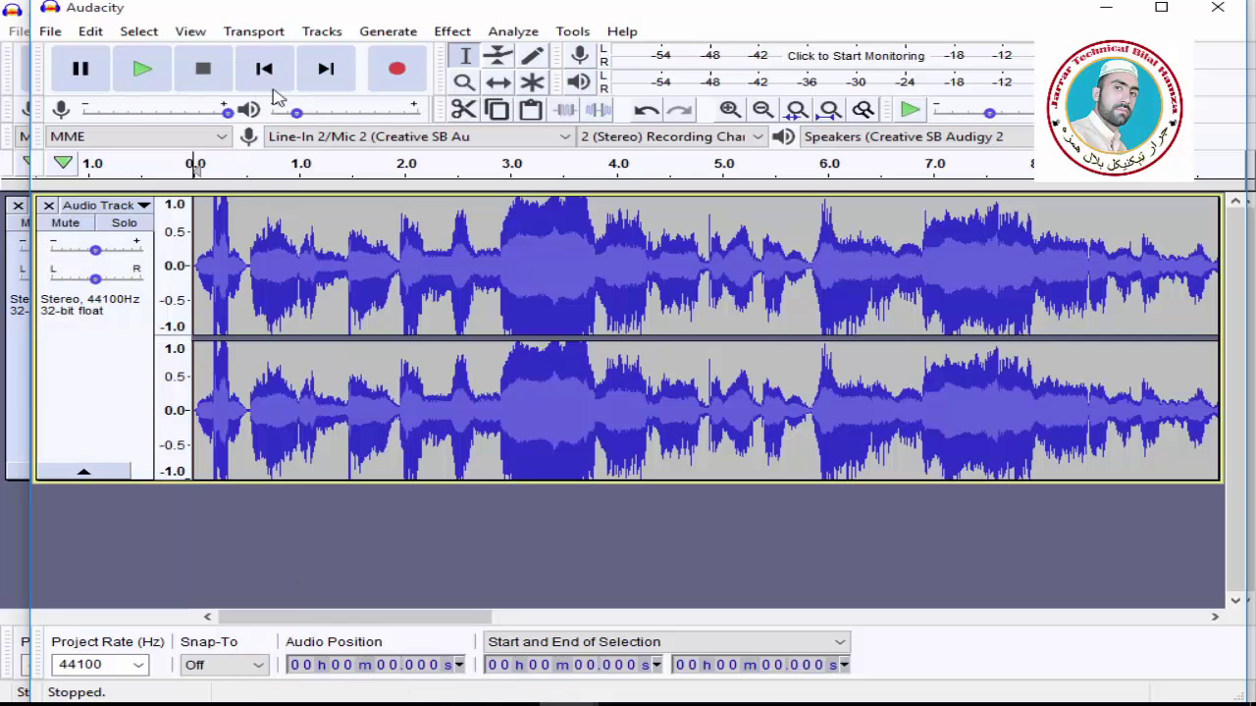
{"action": "left_click", "coordinate": [324, 32]}
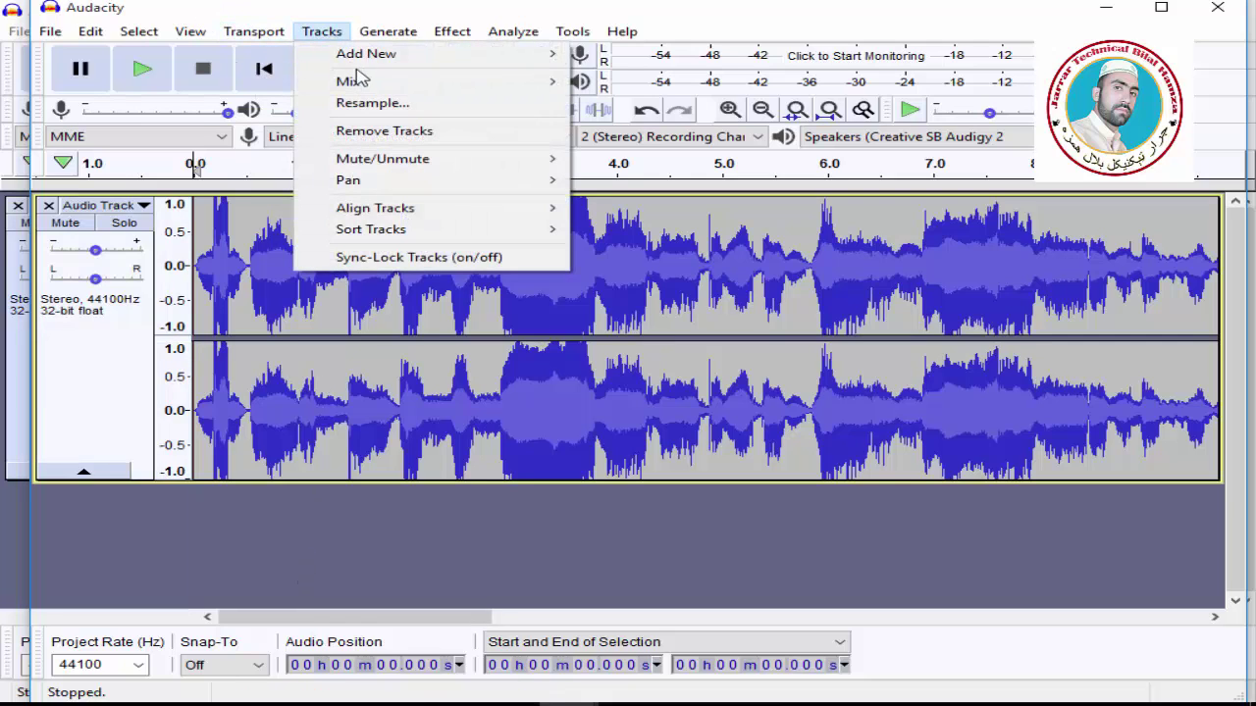
{"action": "mouse_move", "coordinate": [402, 86]}
{"action": "mouse_move", "coordinate": [538, 57]}
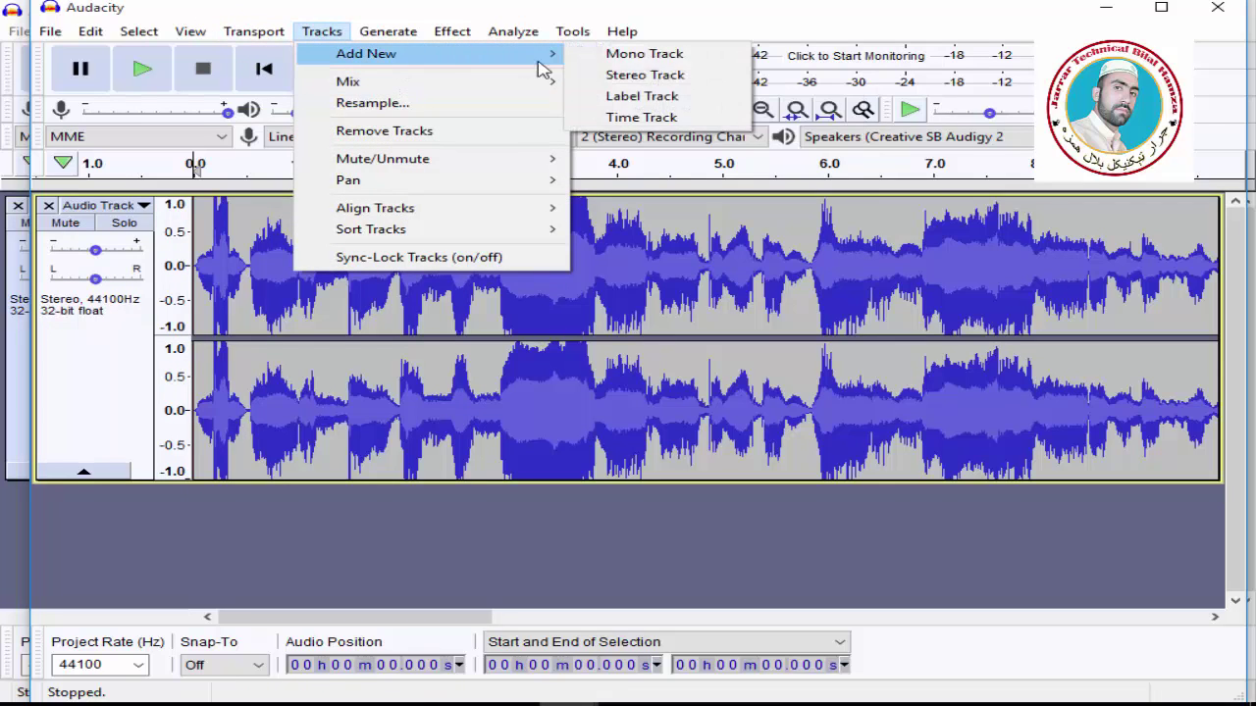
{"action": "left_click", "coordinate": [645, 76]}
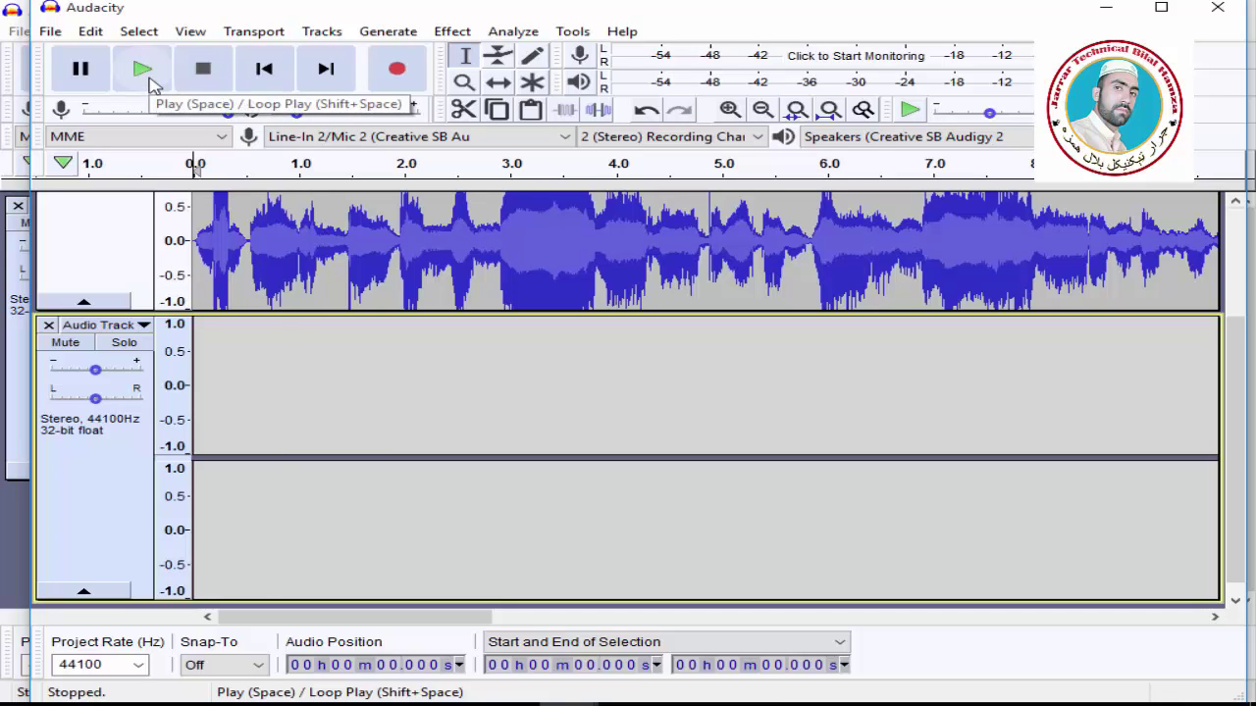
Record a second vocal part about 47.7 s long onto the new stereo track and return to the start.
{"action": "left_click", "coordinate": [384, 79]}
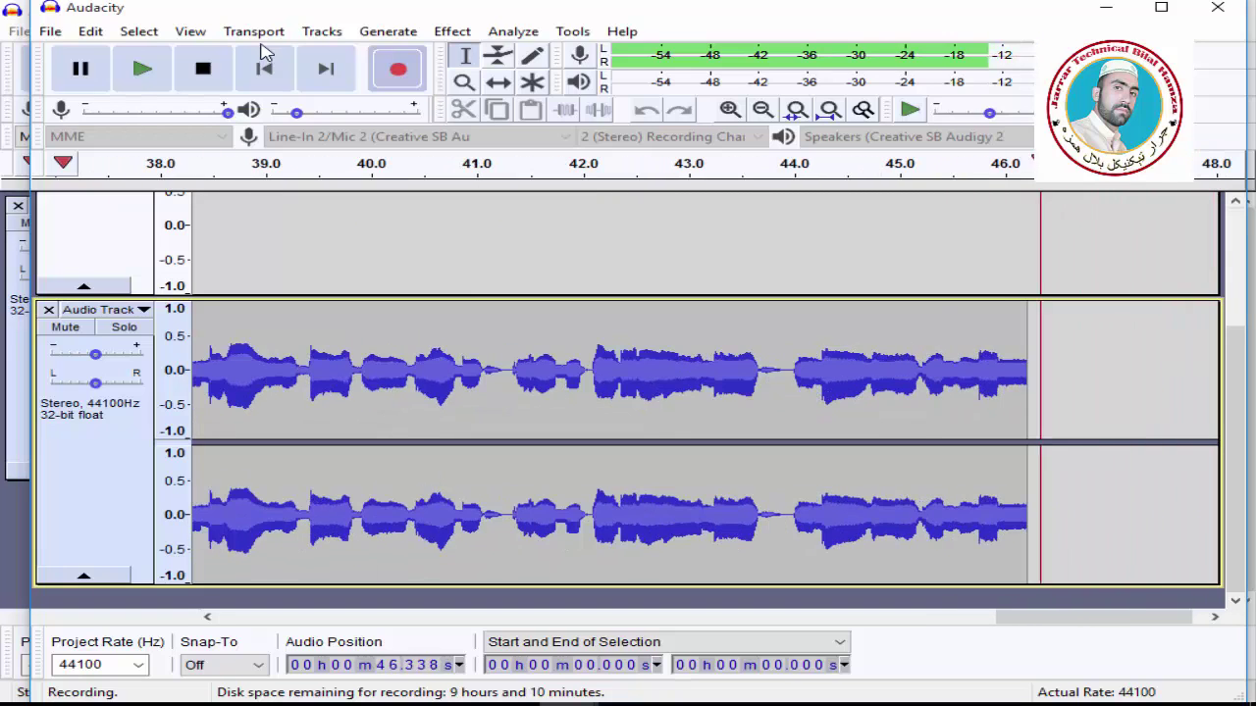
{"action": "left_click", "coordinate": [202, 69]}
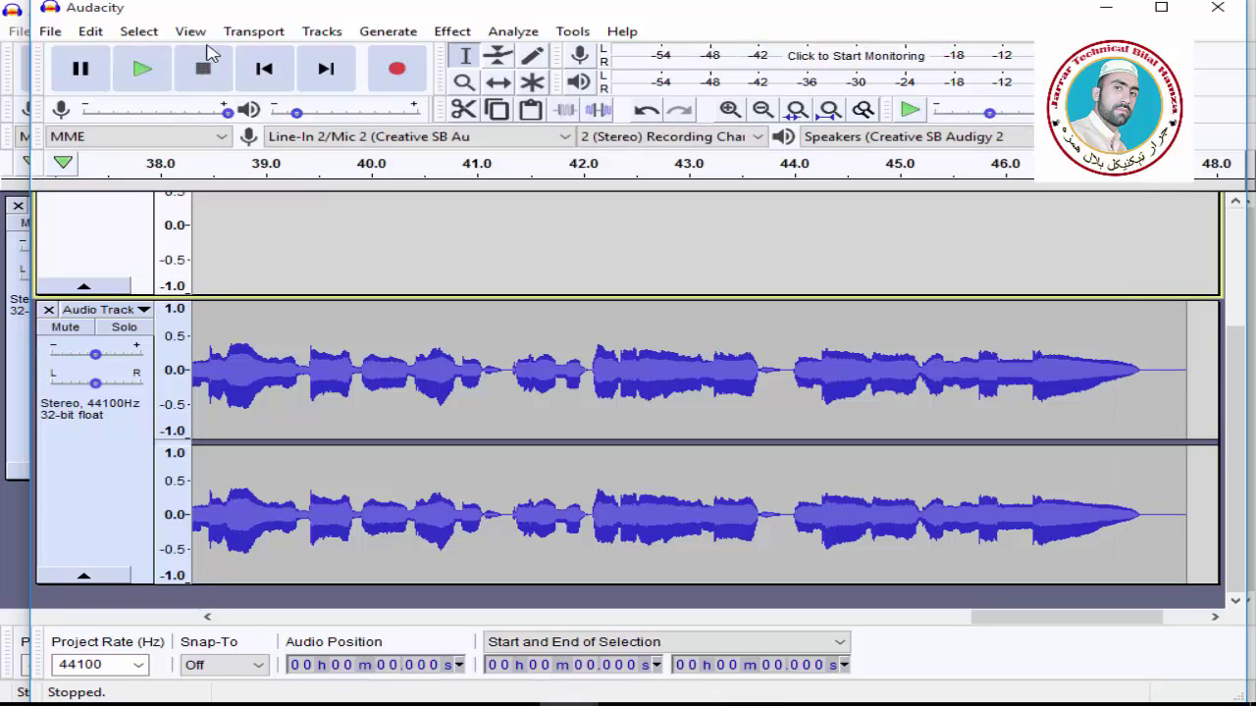
{"action": "left_click", "coordinate": [264, 69]}
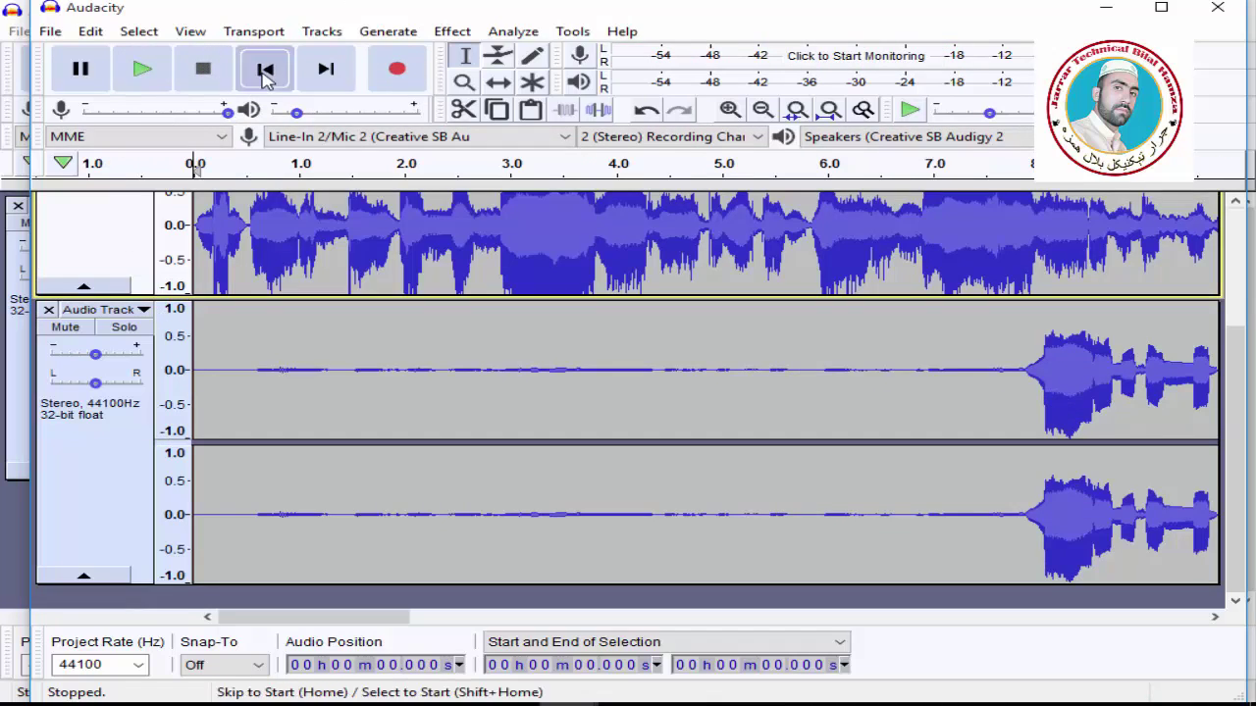
Apply Noise Reduction to the entire second track with 3 dB reduction, sensitivity 2.50 and 2 smoothing bands.
{"action": "double_click", "coordinate": [333, 369]}
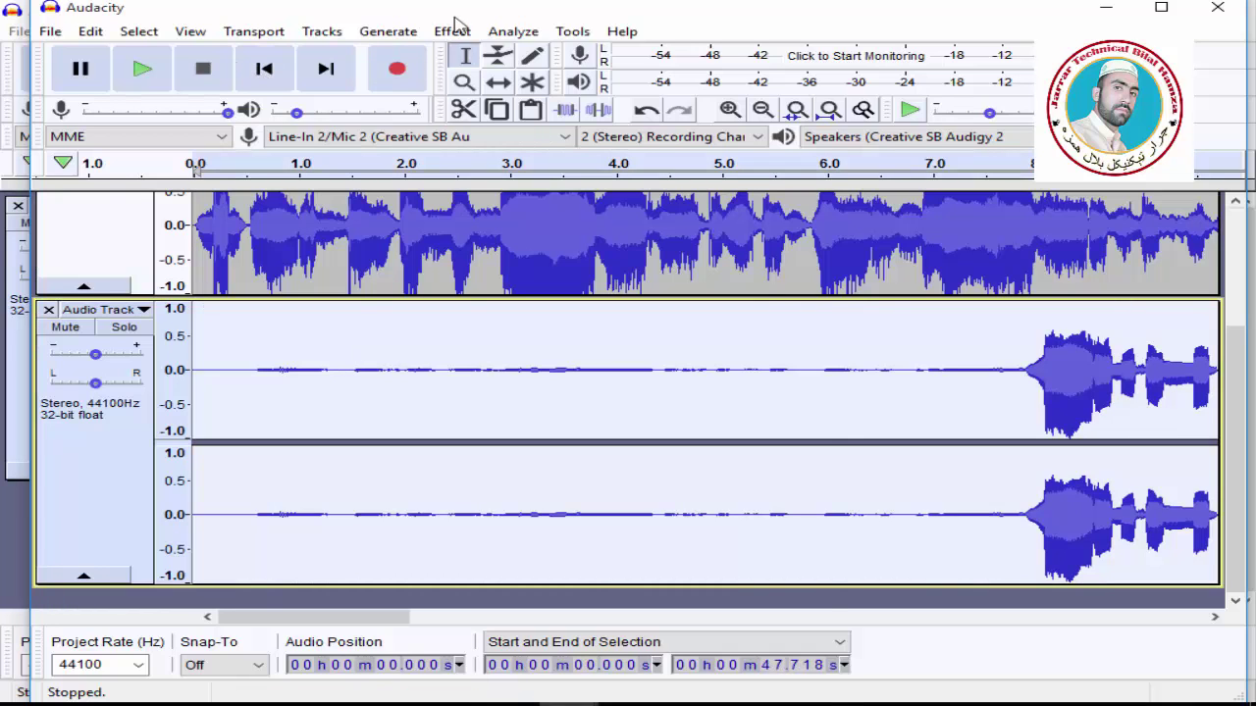
{"action": "left_click", "coordinate": [452, 31]}
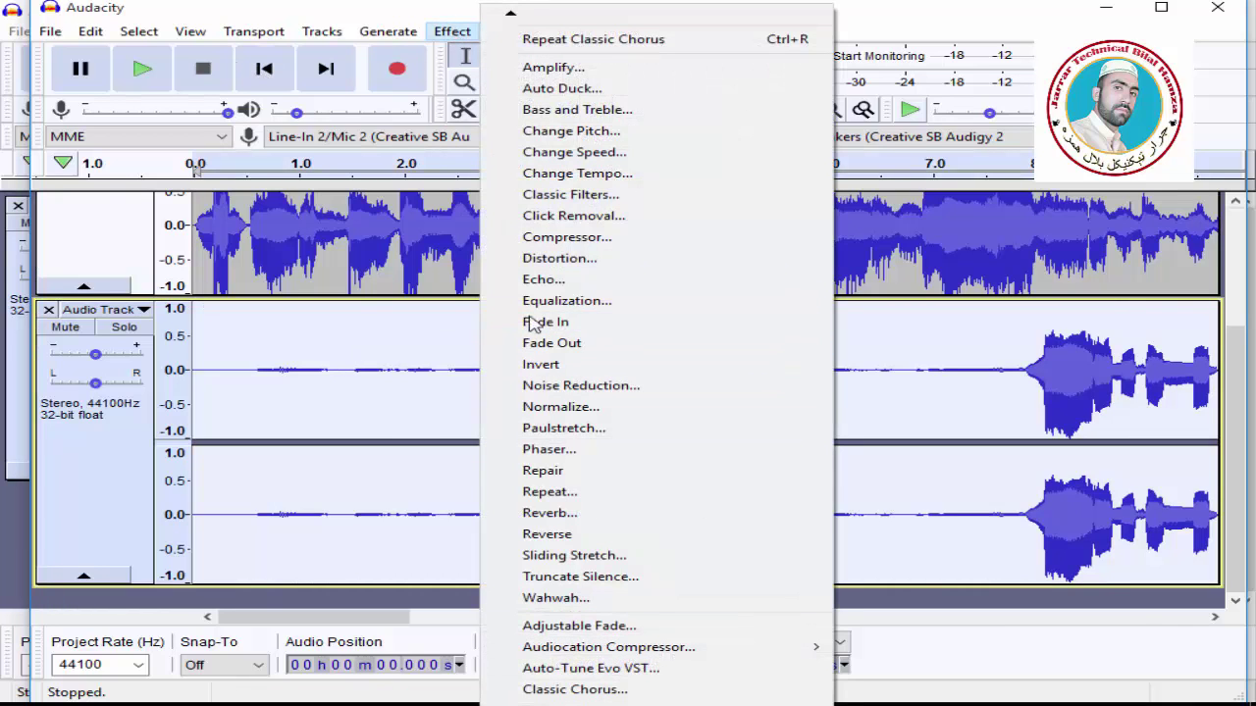
{"action": "left_click", "coordinate": [588, 385]}
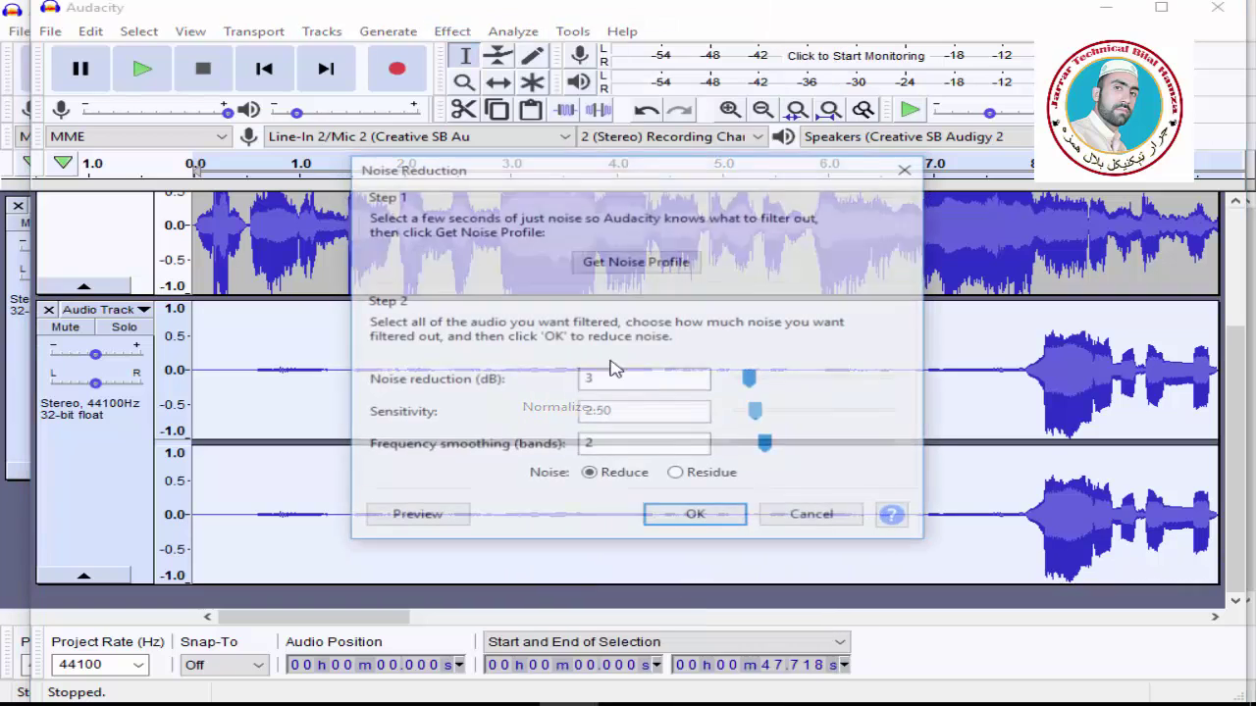
{"action": "left_click", "coordinate": [691, 514]}
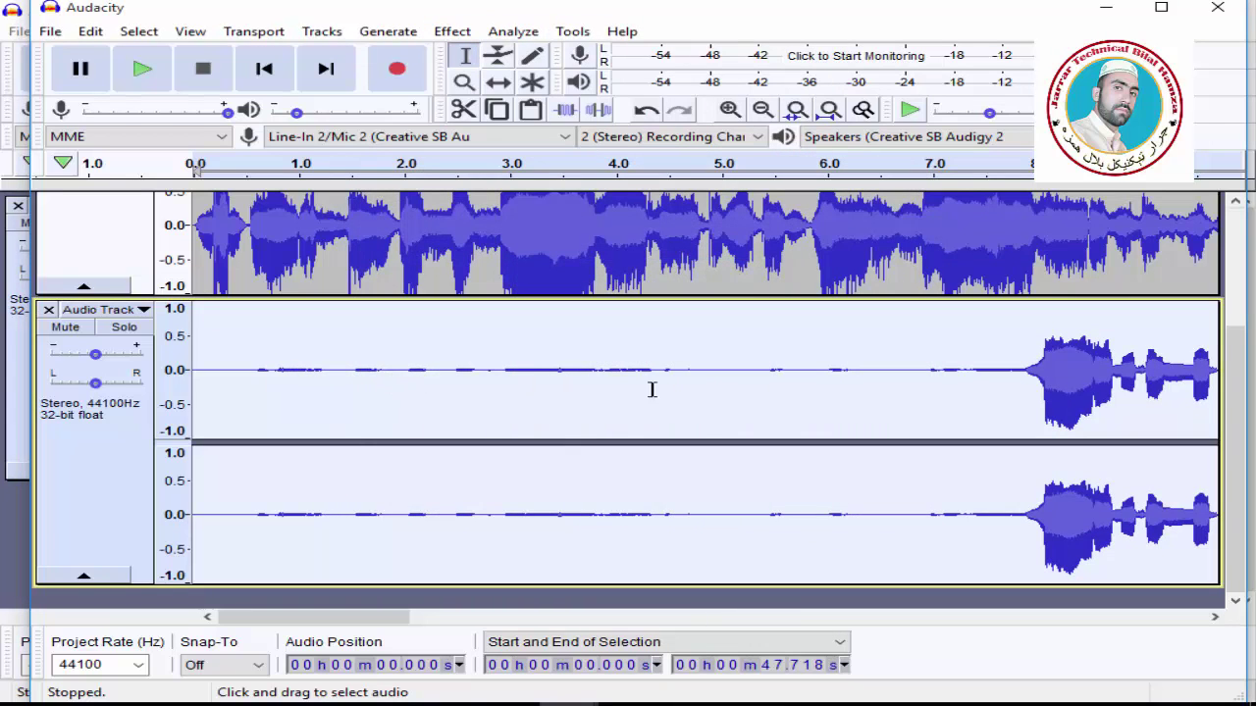
Reselect the entire second track and apply Auto-Tune Evo with key Ab, scale Major and retune speed 4.
{"action": "left_click_drag", "start_coordinate": [198, 376], "coordinate": [149, 376]}
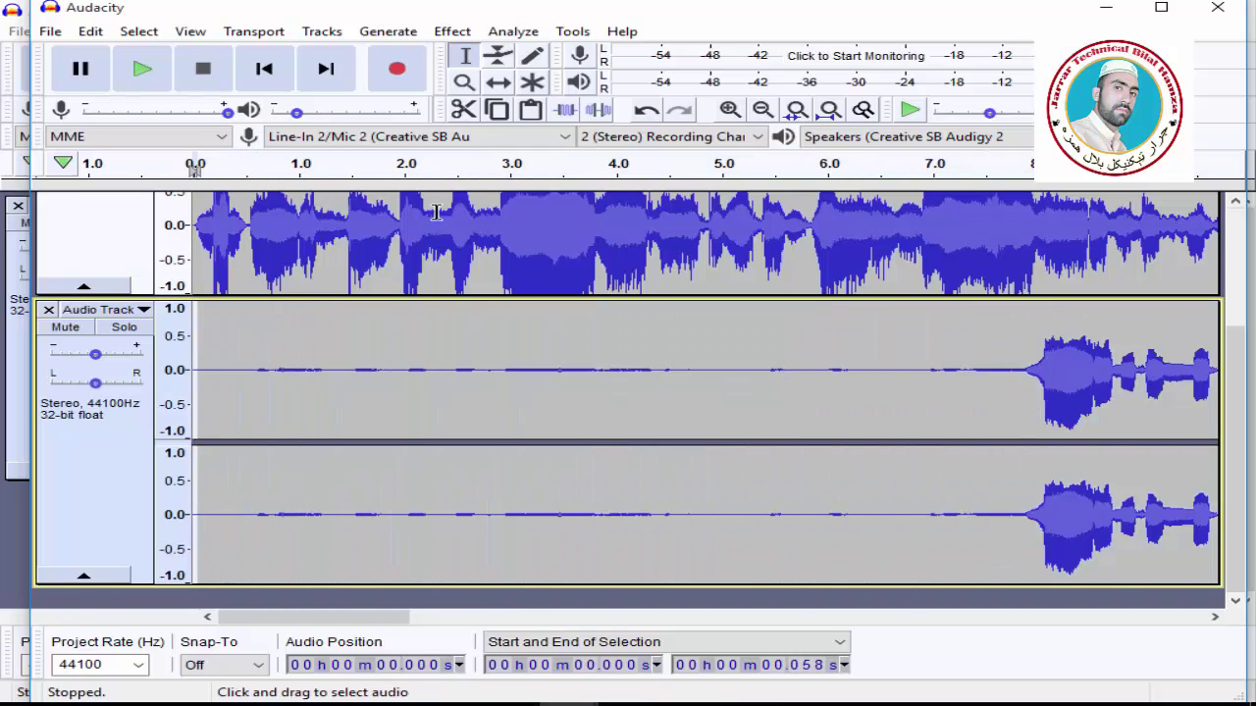
{"action": "double_click", "coordinate": [508, 331]}
{"action": "left_click", "coordinate": [452, 31]}
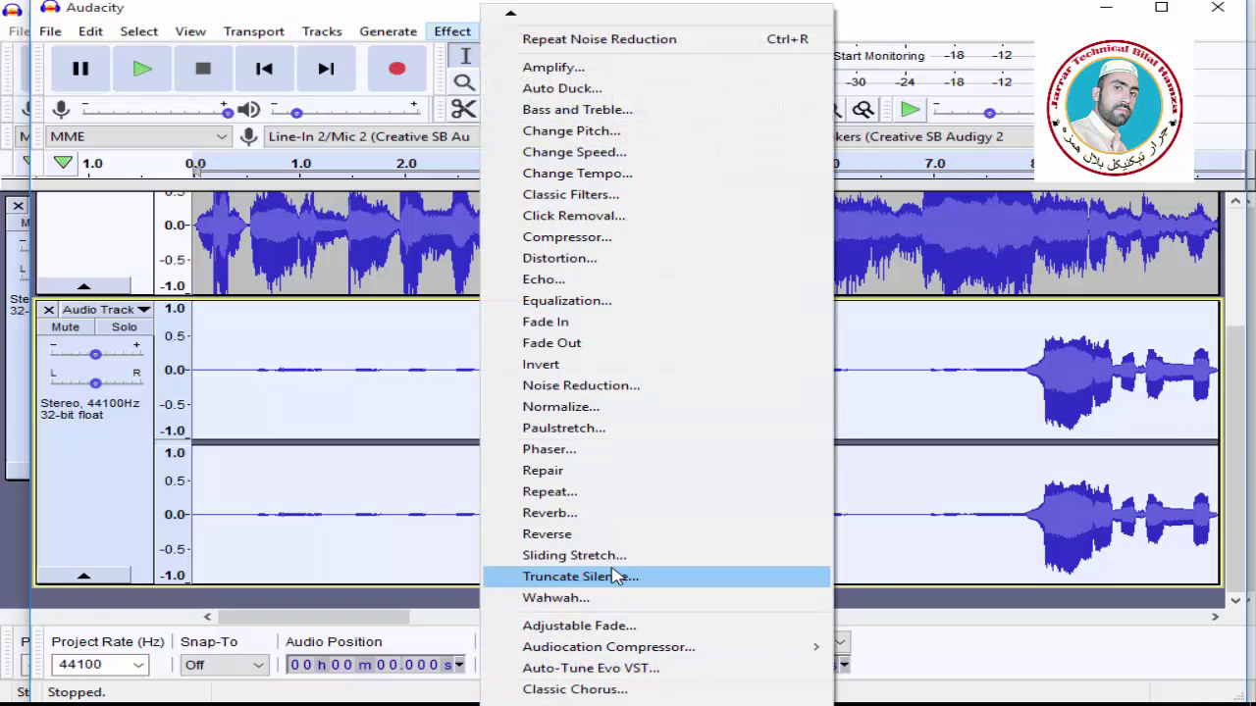
{"action": "left_click", "coordinate": [591, 668]}
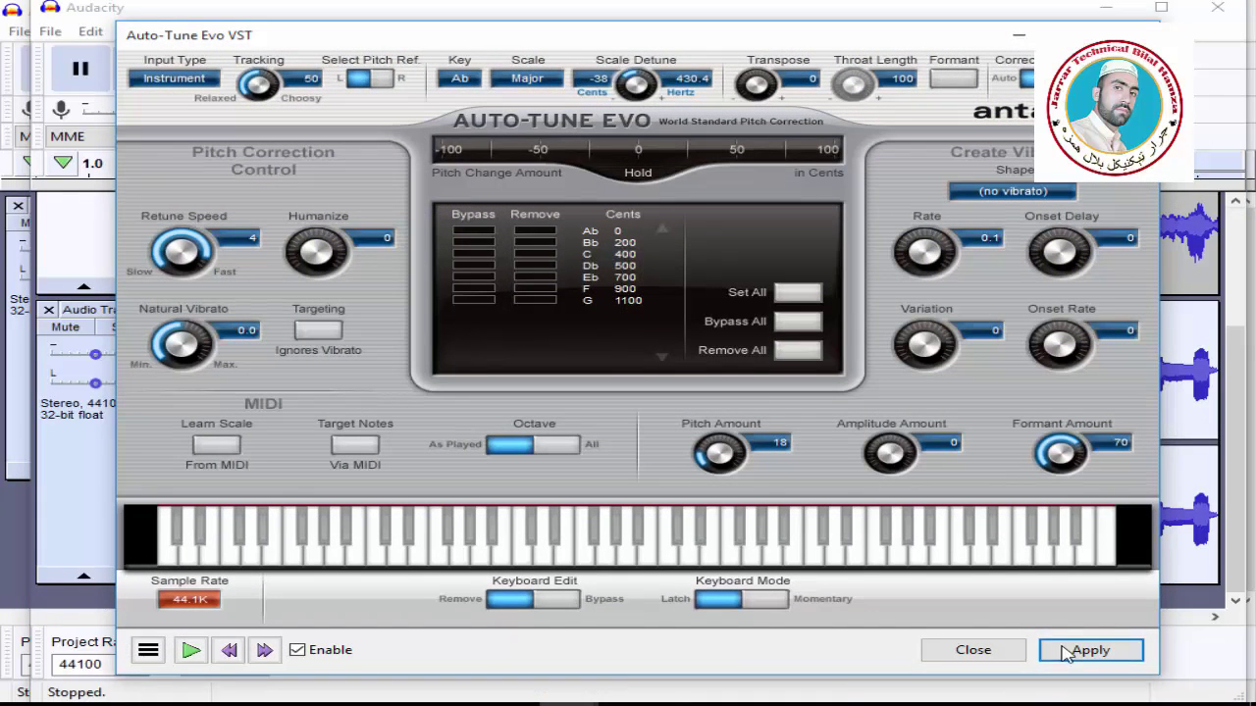
{"action": "left_click", "coordinate": [1067, 654]}
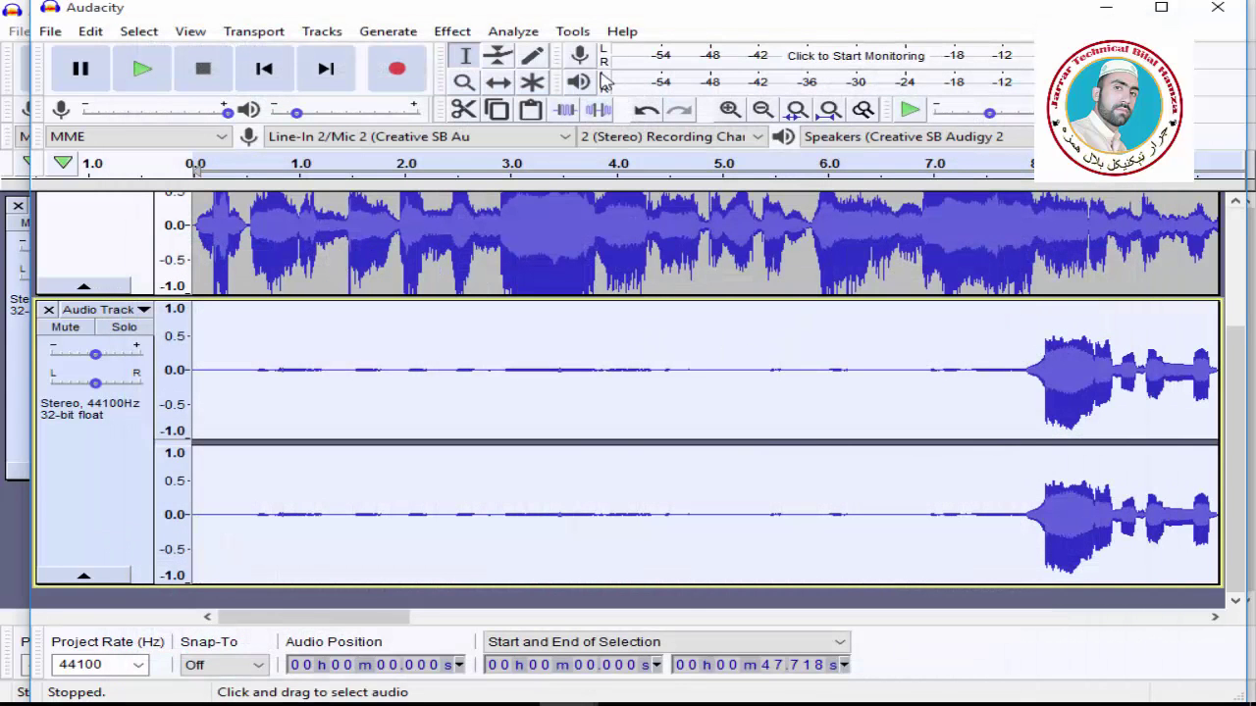
Apply the Echo effect to the entire second track with its current settings.
{"action": "left_click", "coordinate": [457, 31]}
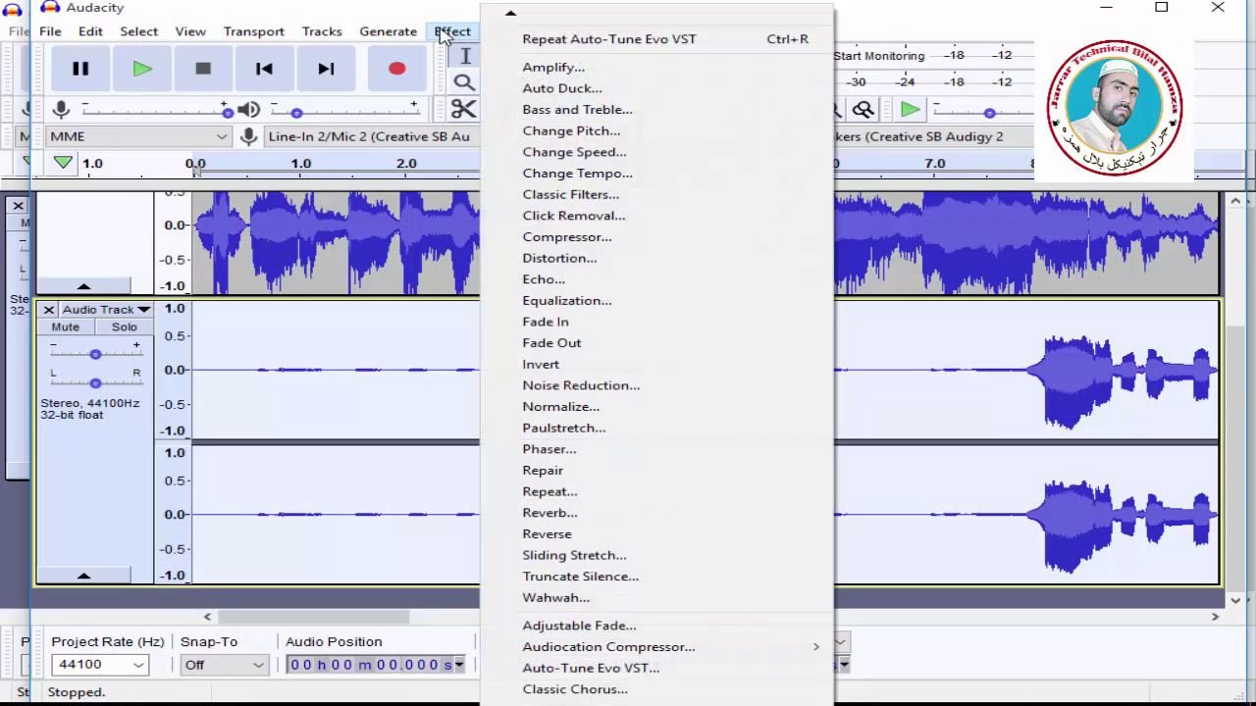
{"action": "left_click", "coordinate": [609, 284]}
{"action": "left_click", "coordinate": [742, 414]}
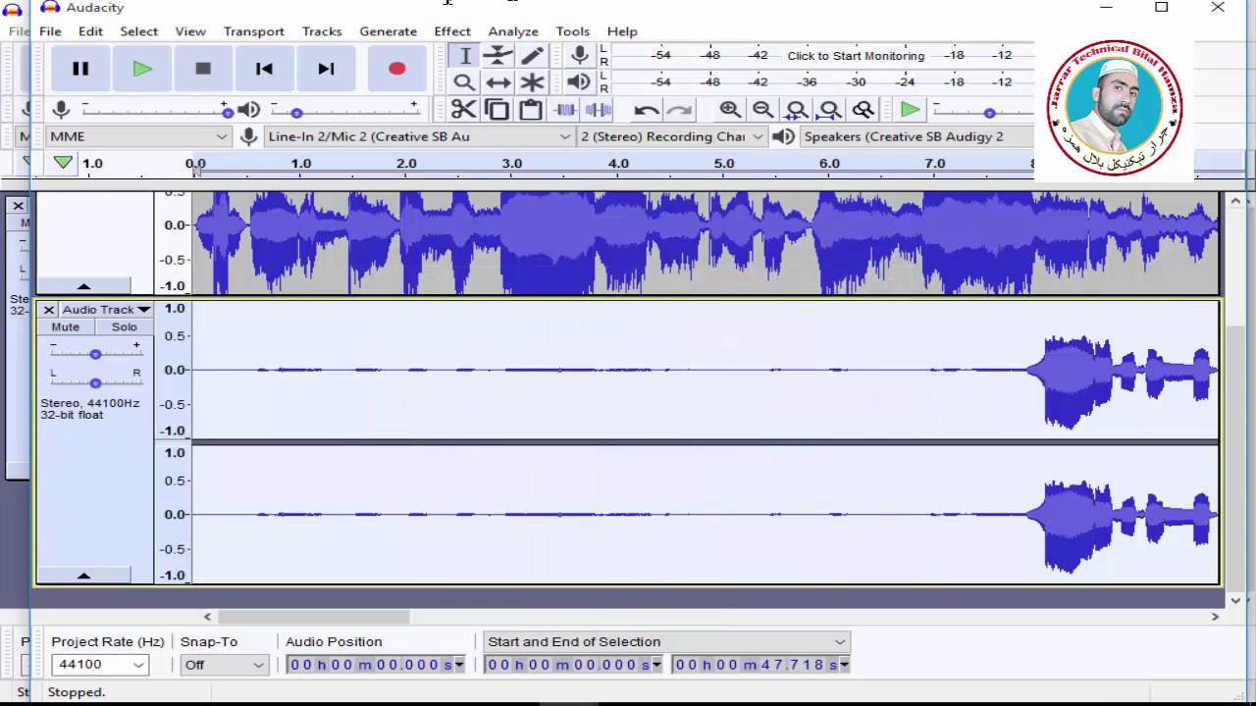
Apply Equalization to the entire second track with the unnamed curve and a filter length of 4001.
{"action": "left_click", "coordinate": [452, 30]}
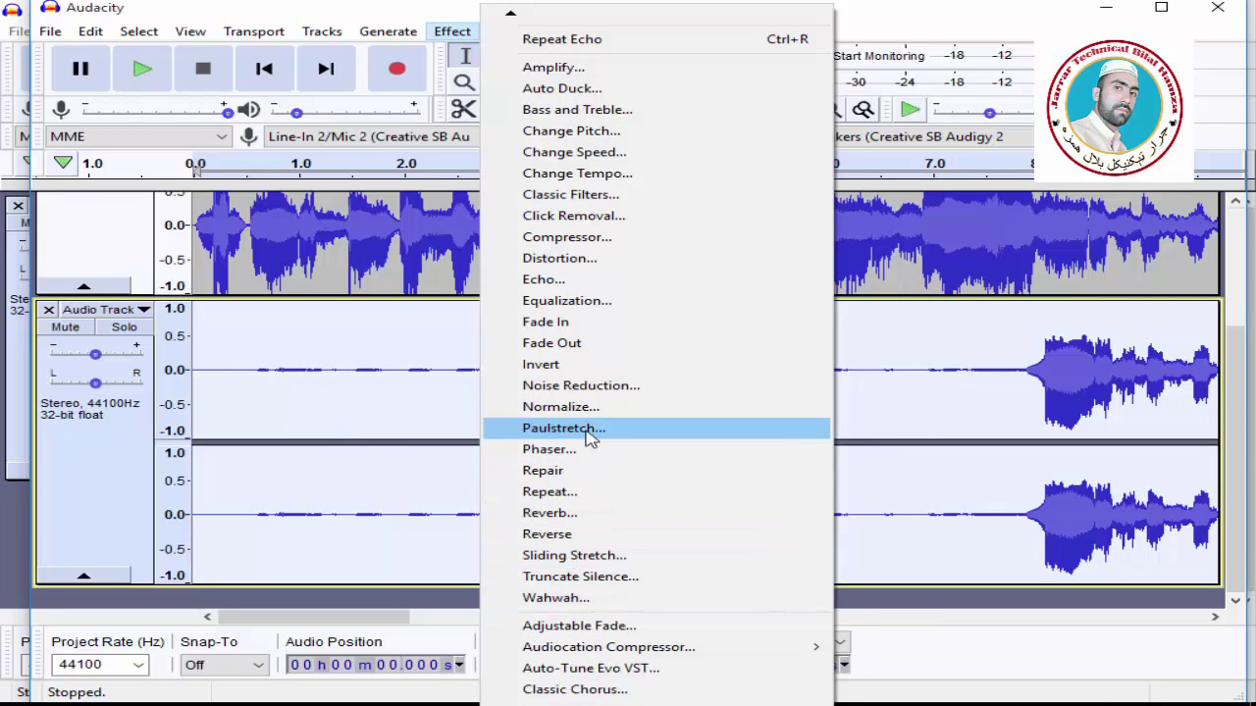
{"action": "left_click", "coordinate": [569, 300]}
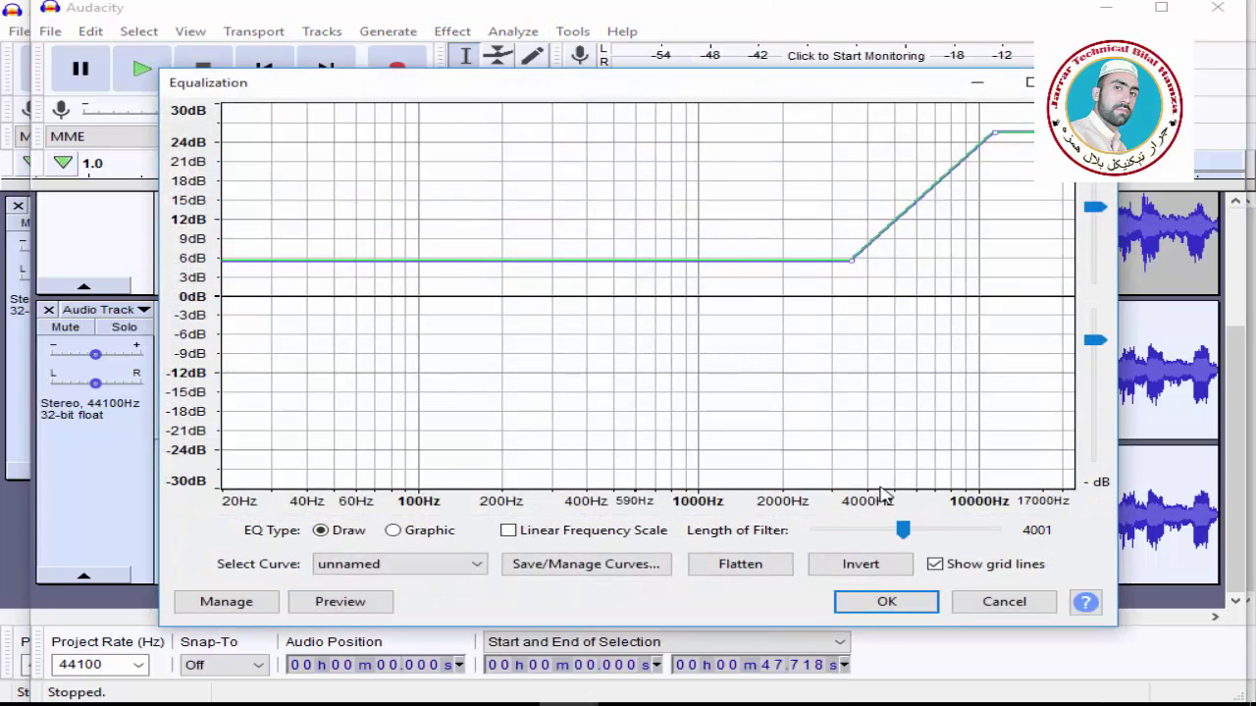
{"action": "left_click", "coordinate": [881, 605]}
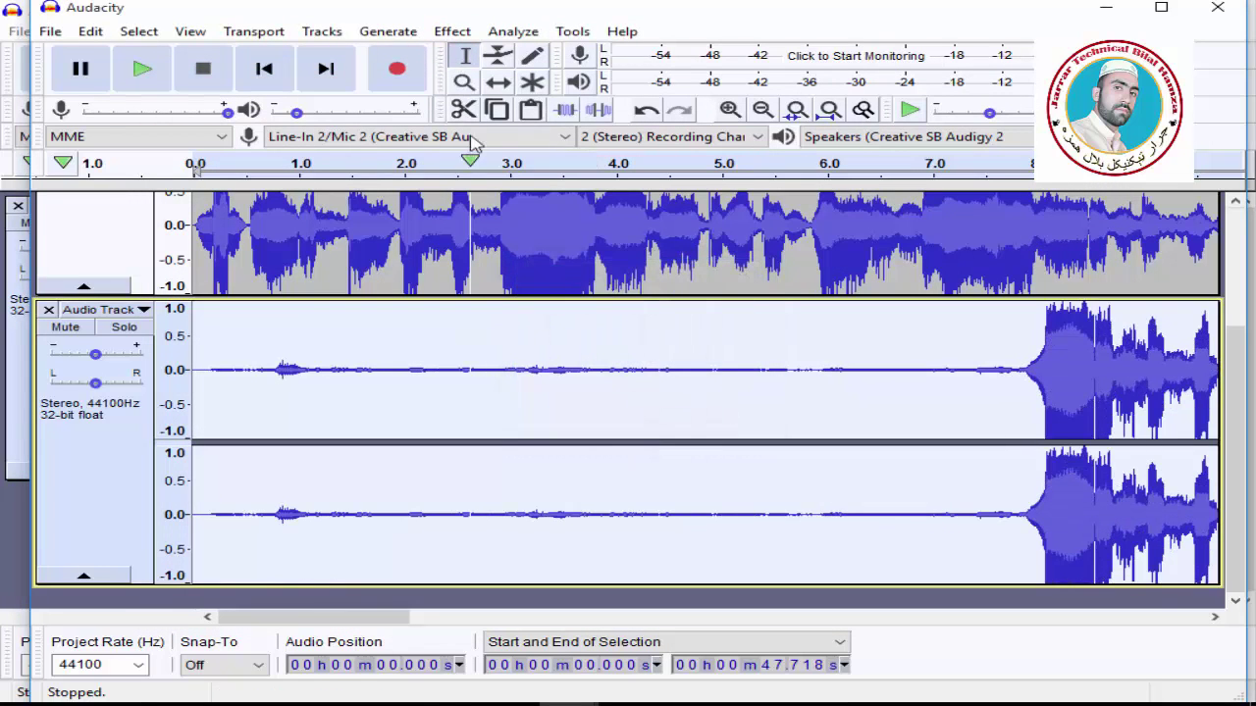
Play both vocal tracks together from the start to past 34 s to check the mix.
{"action": "left_click", "coordinate": [451, 32]}
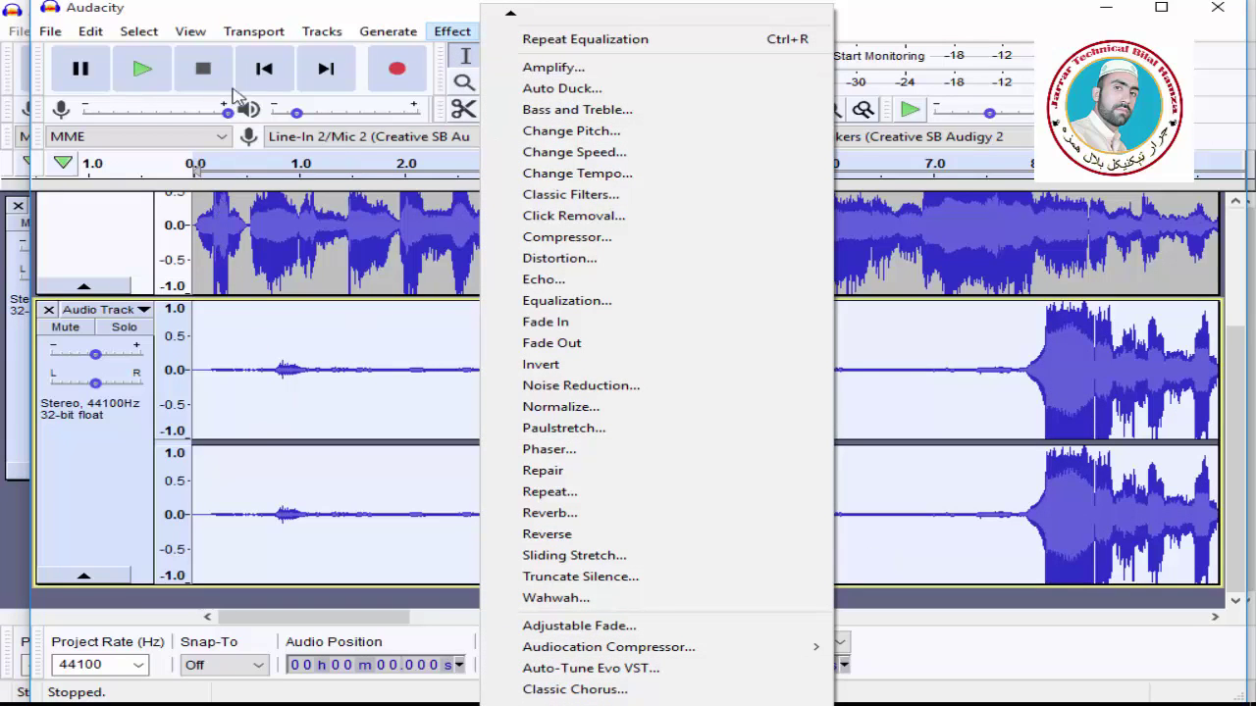
{"action": "left_click", "coordinate": [279, 77]}
{"action": "left_click", "coordinate": [138, 74]}
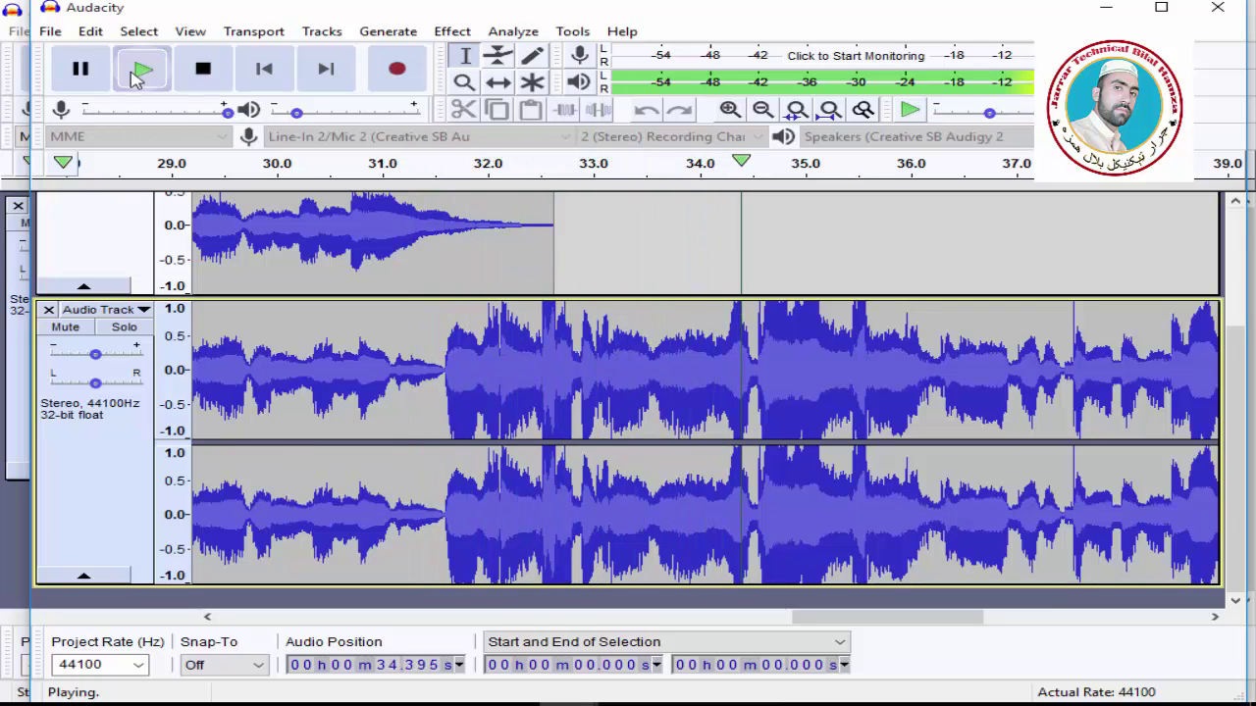
{"action": "left_click", "coordinate": [140, 73]}
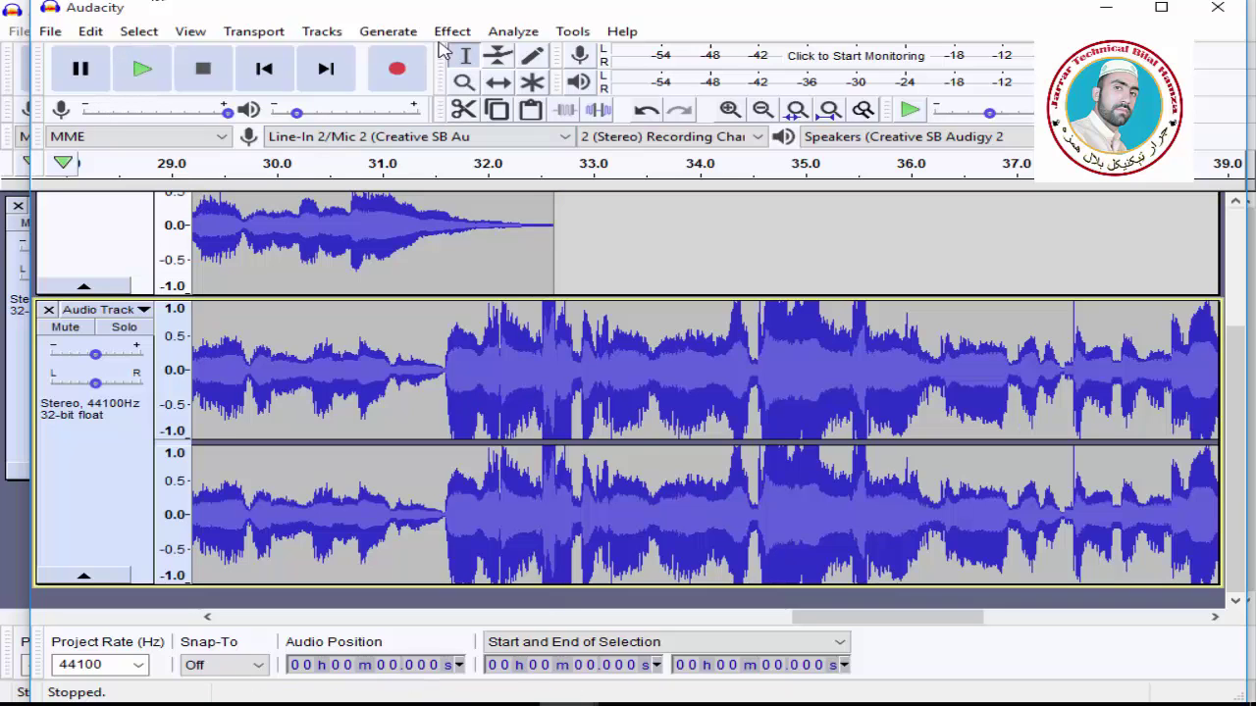
{"action": "left_click", "coordinate": [249, 217]}
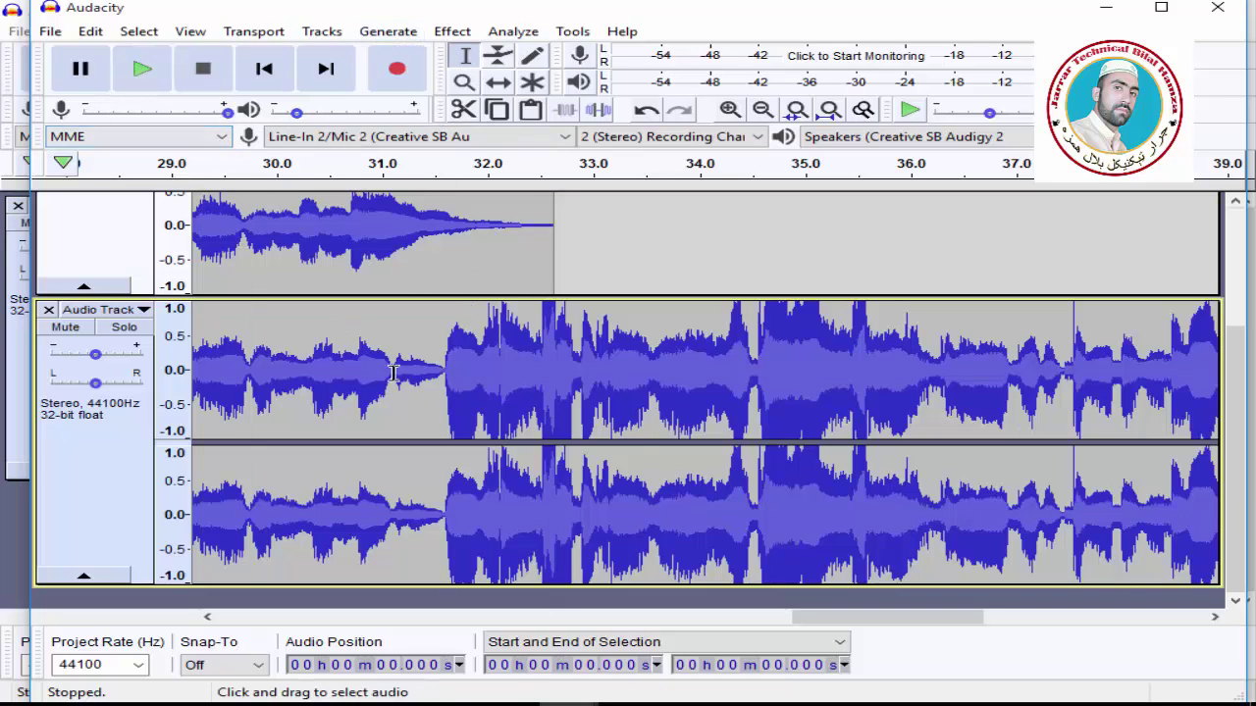